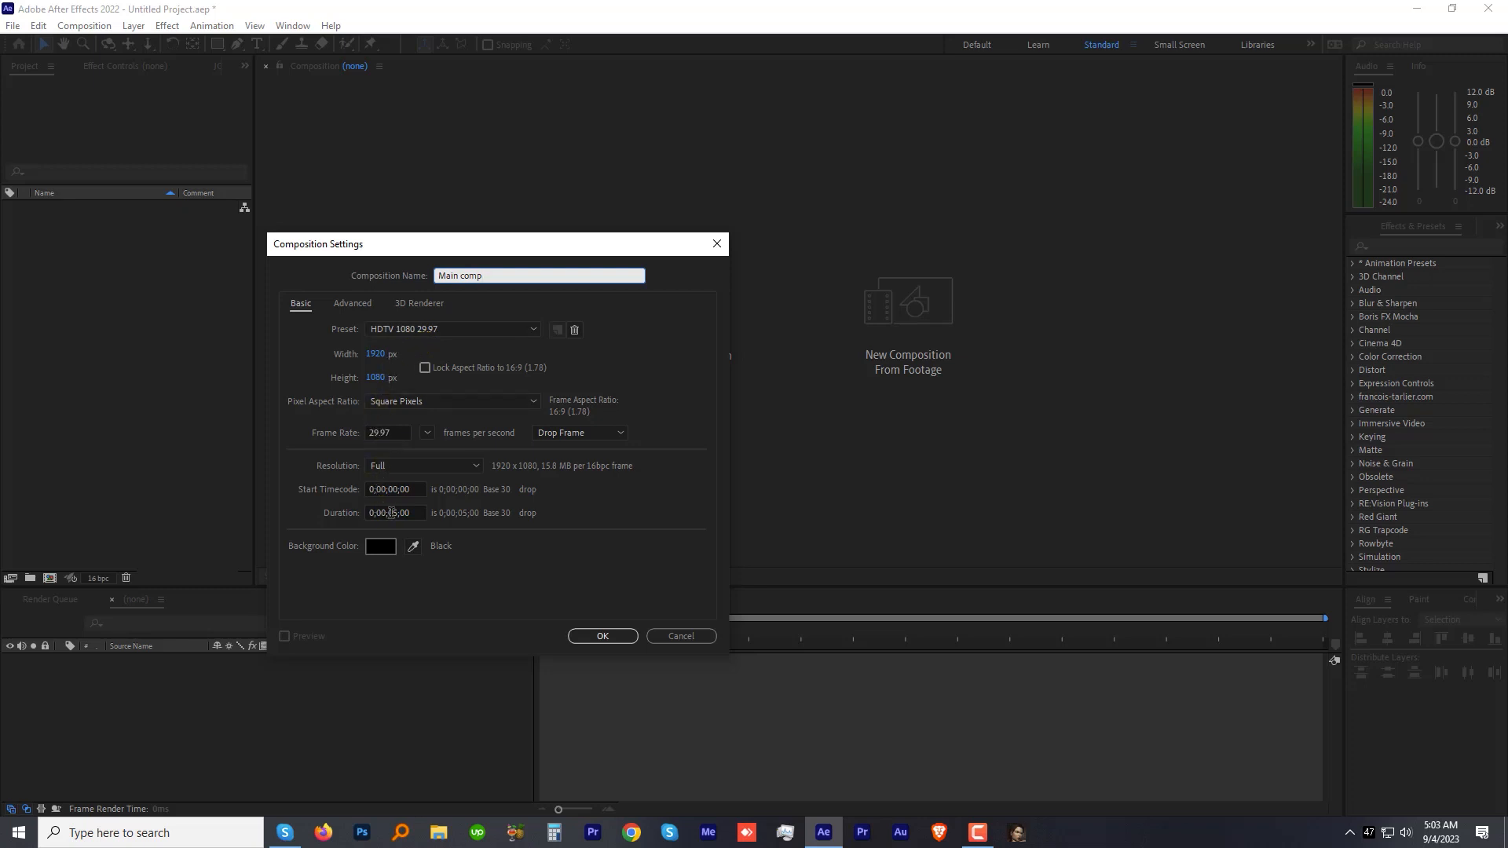
Create the 1920×1080 Main comp and start a second new composition.
left_click(602, 636)
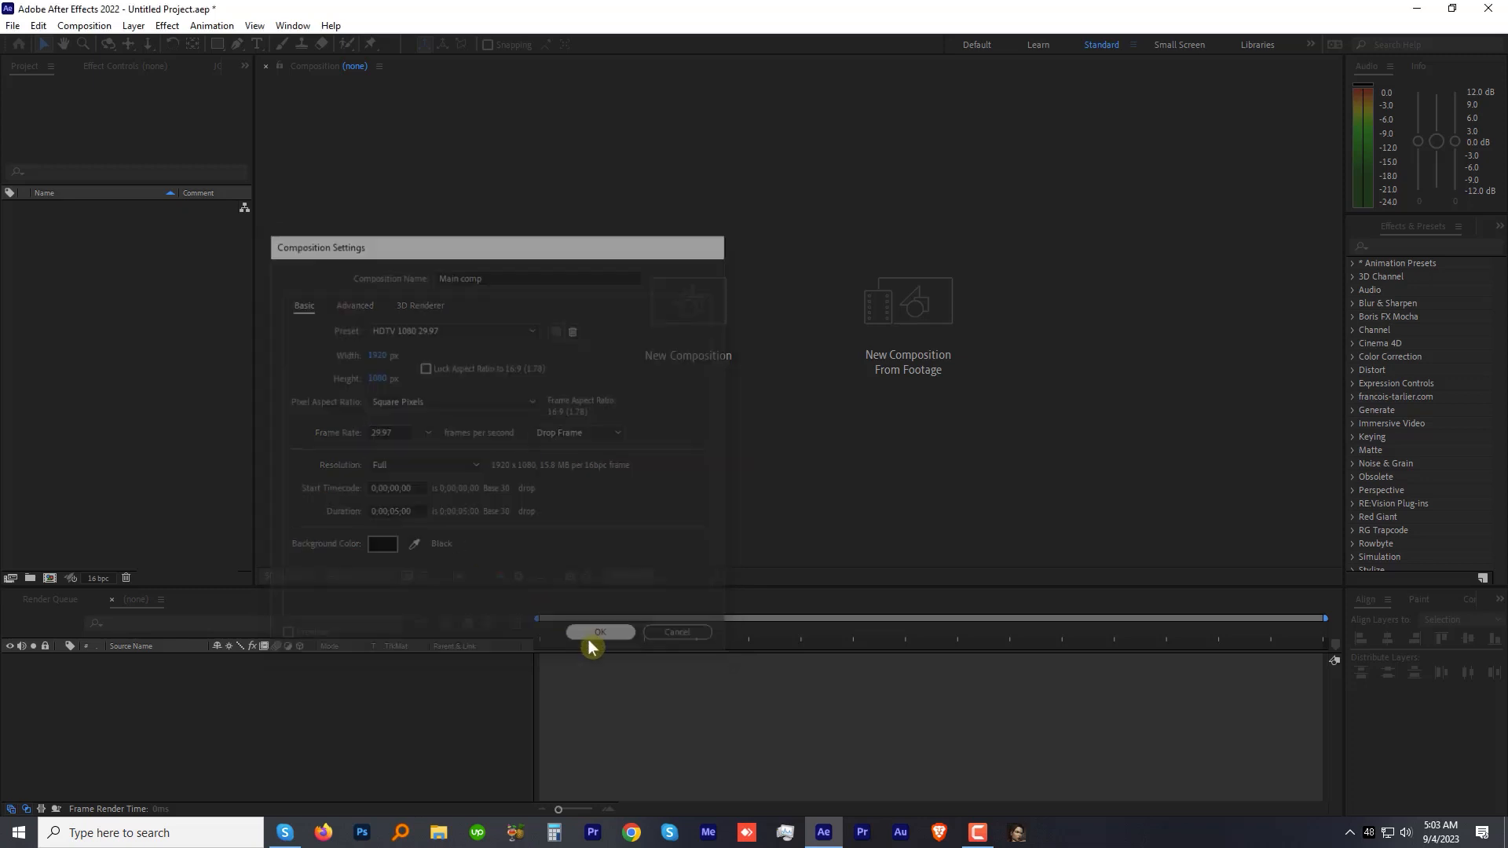
left_click(86, 25)
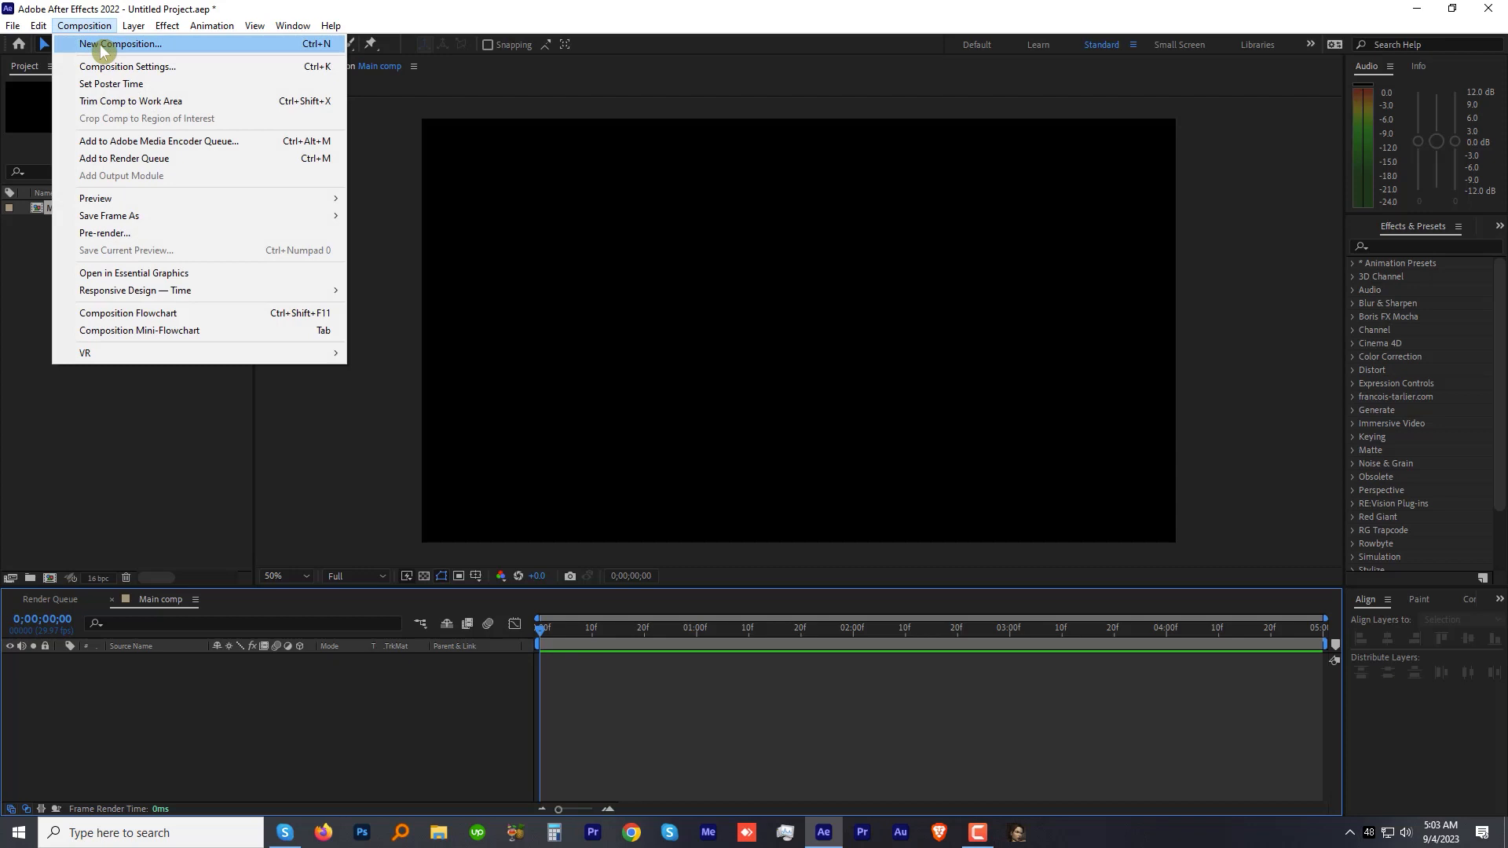
left_click(118, 44)
type("Text")
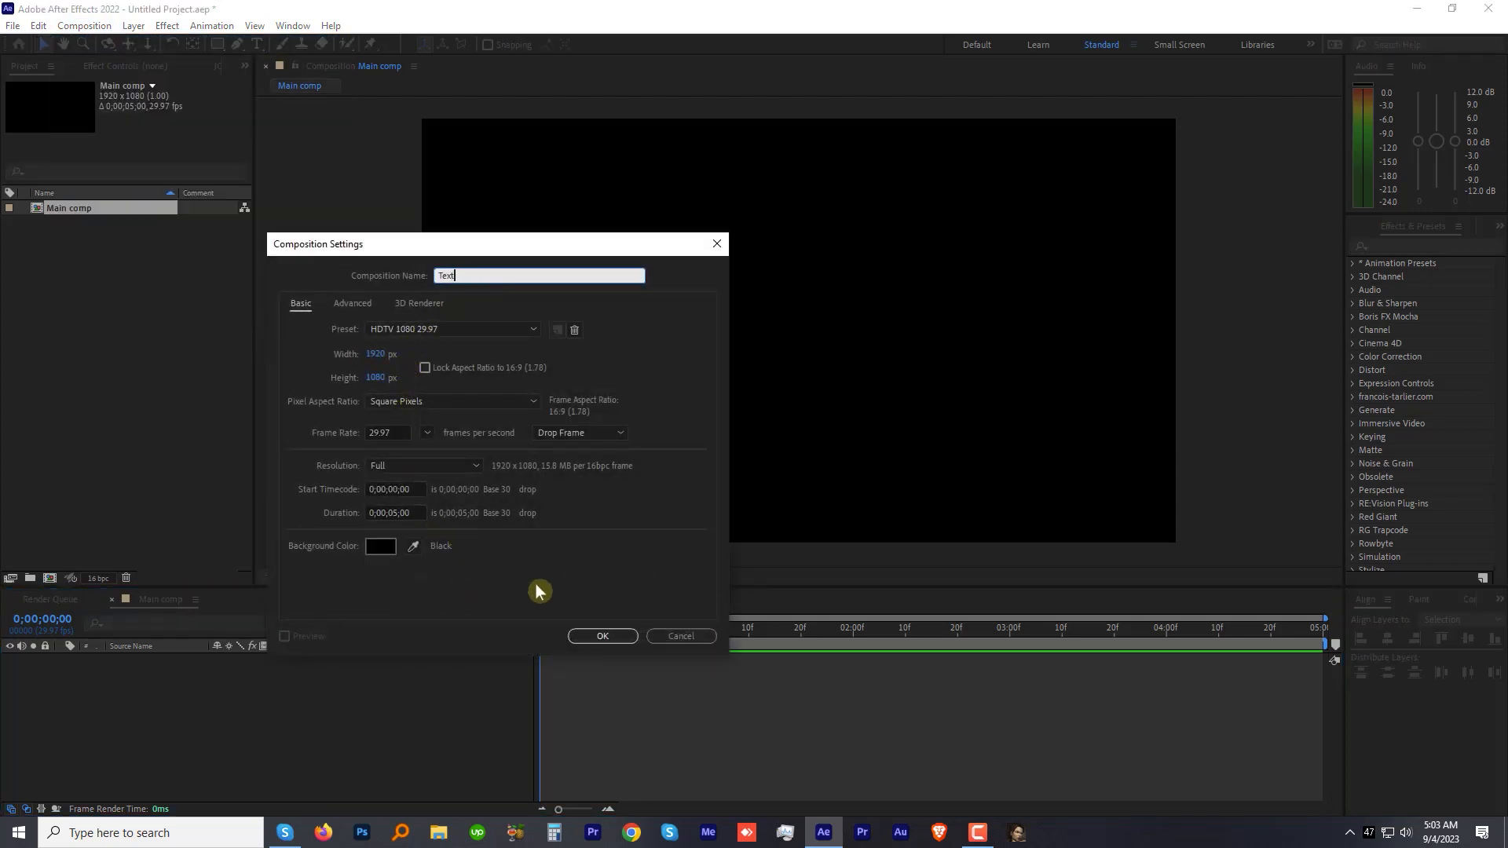
Create the Text composition and add a MOTION text layer on its canvas.
left_click(603, 637)
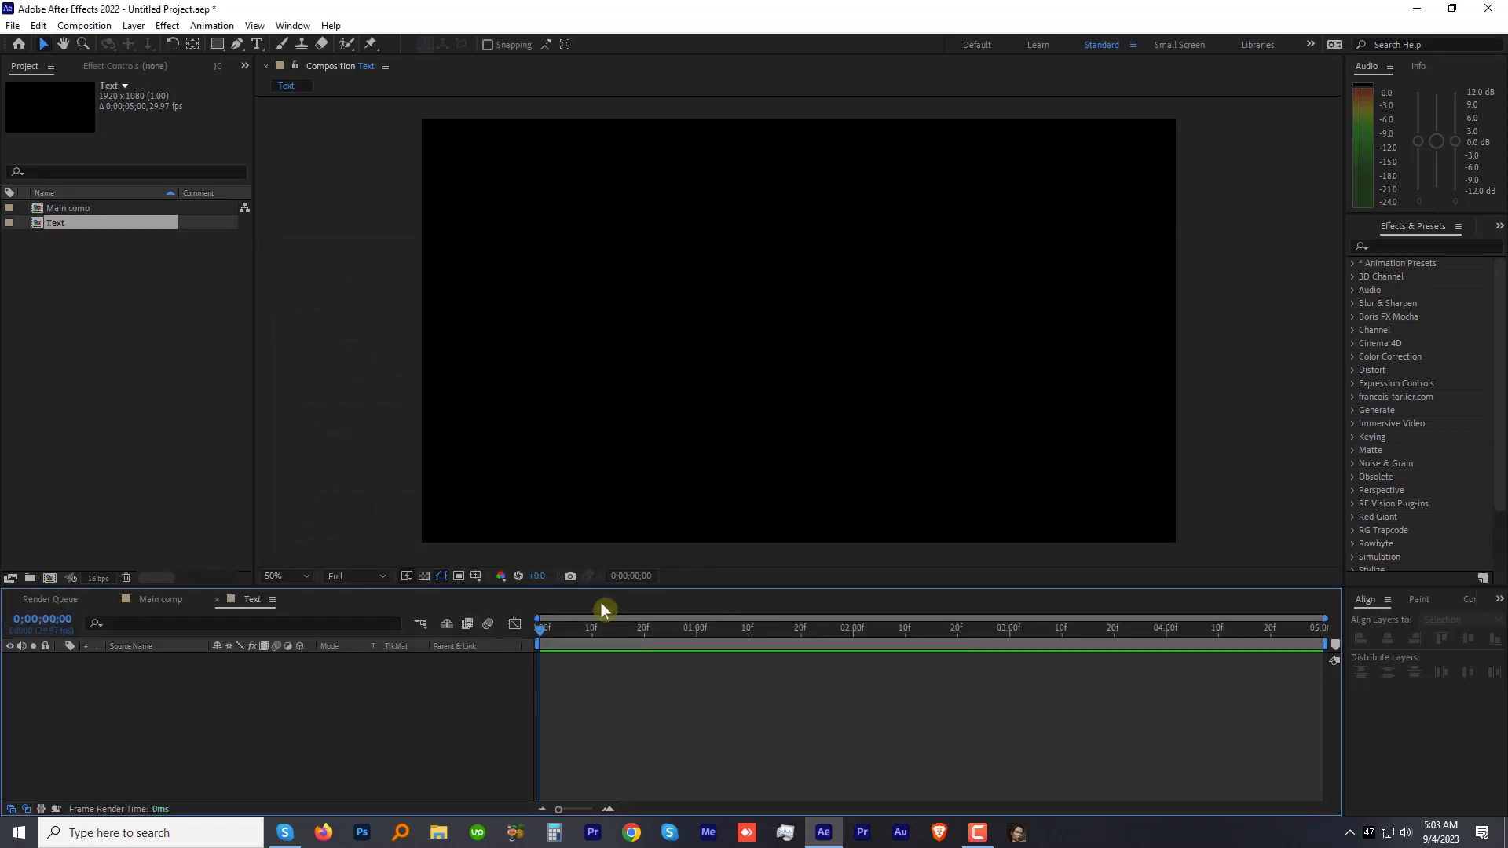
left_click(257, 46)
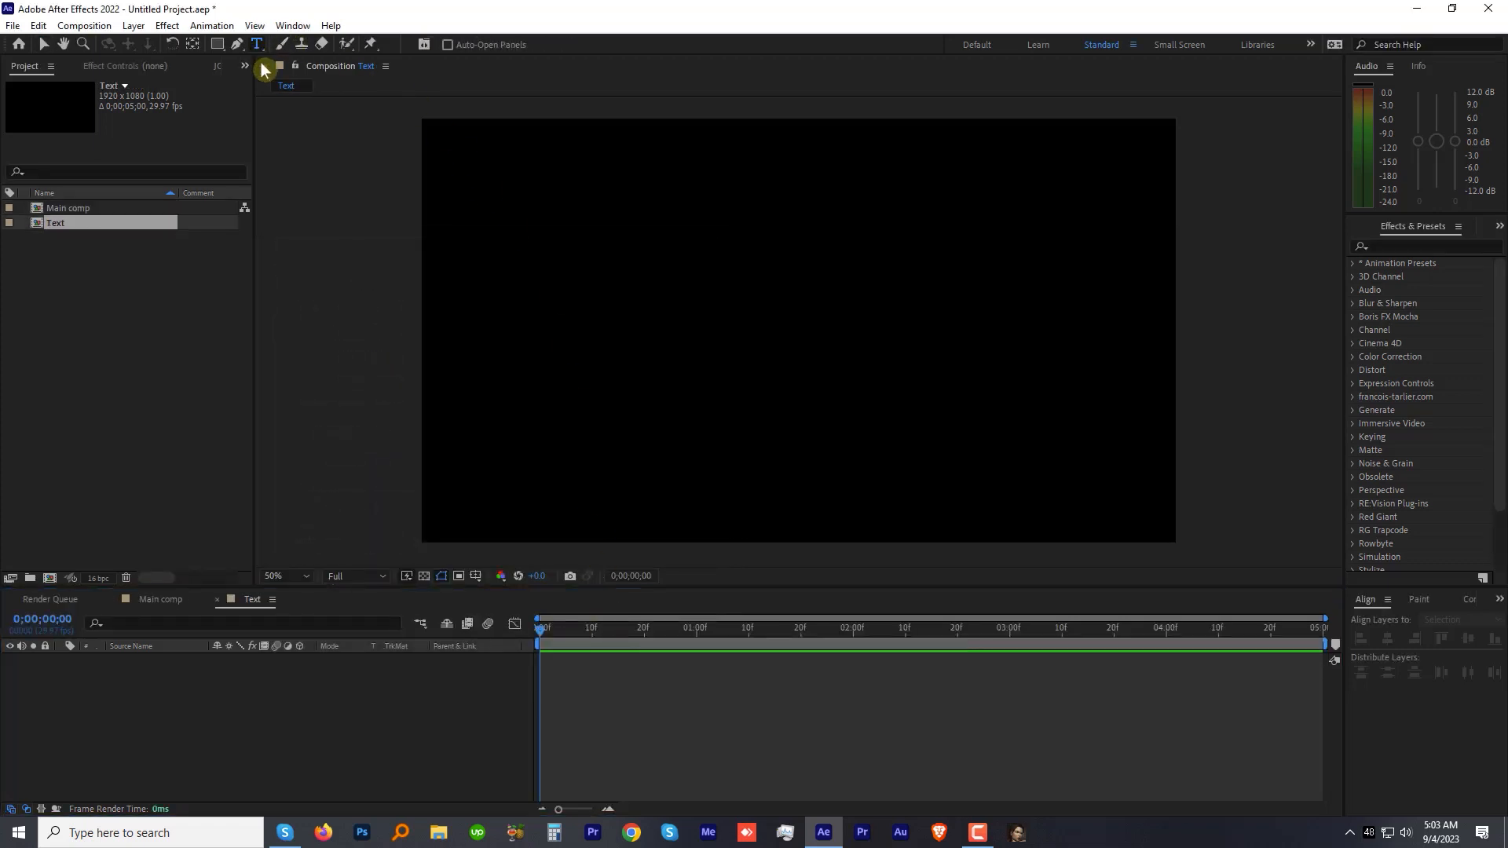
left_click(484, 327)
type("MOTIO")
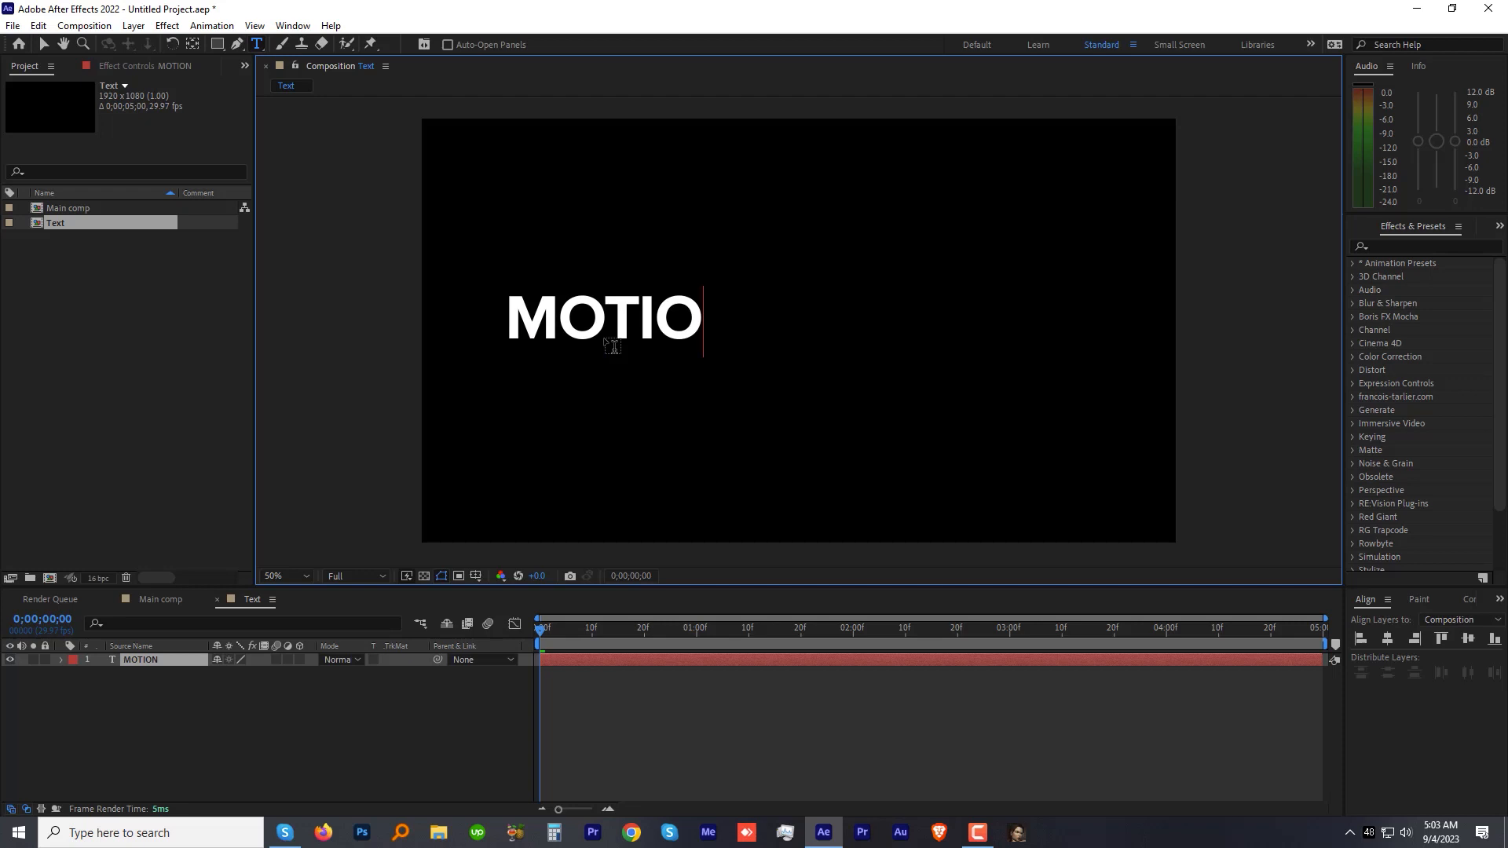
type("N")
key("KP_Enter")
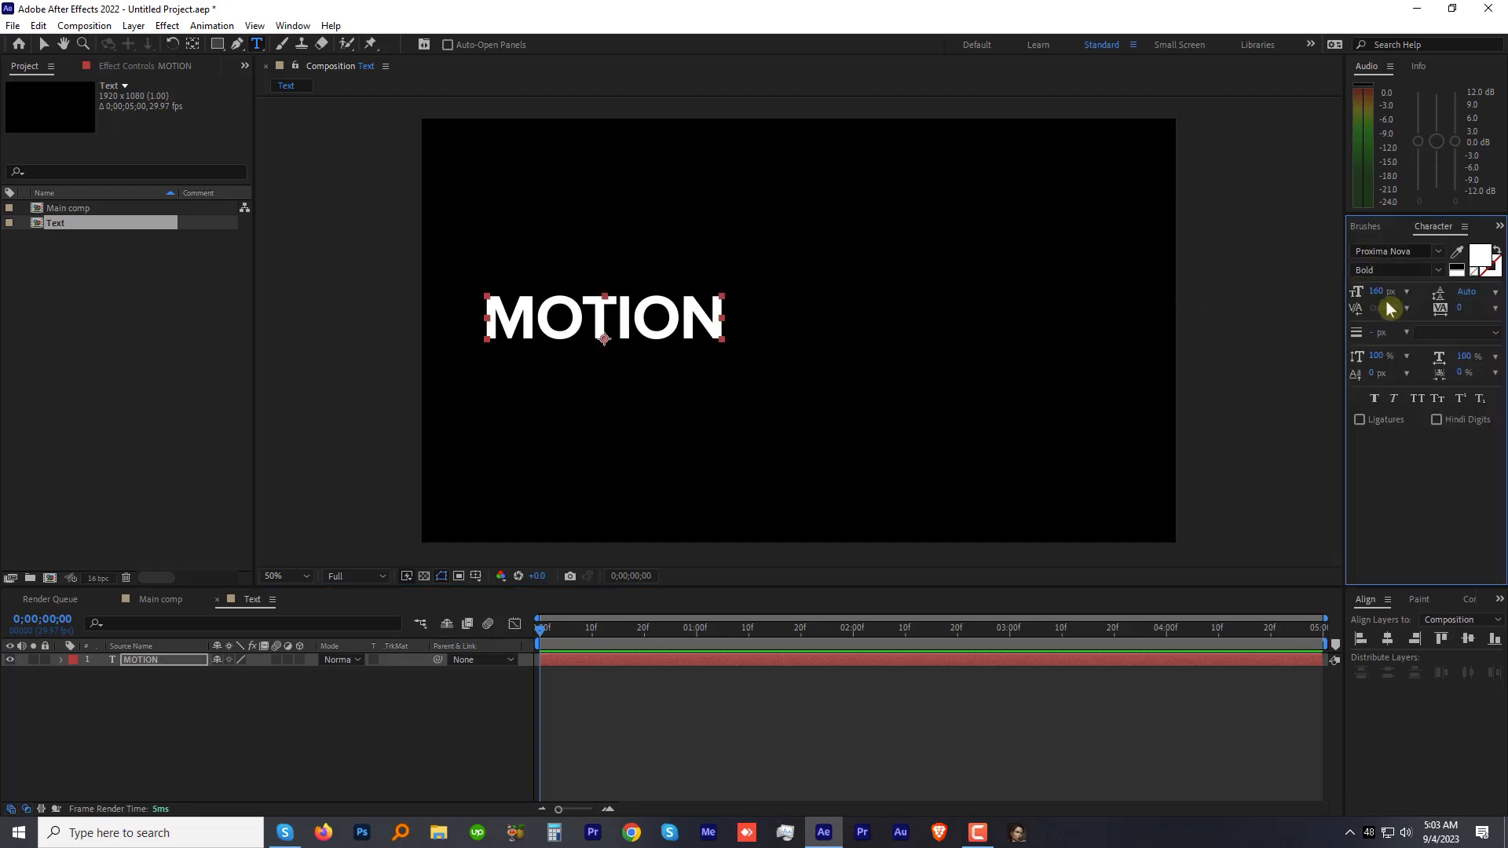
Make MOTION Proxima Nova Extrabold and centre it horizontally and vertically in the frame.
left_click(1440, 271)
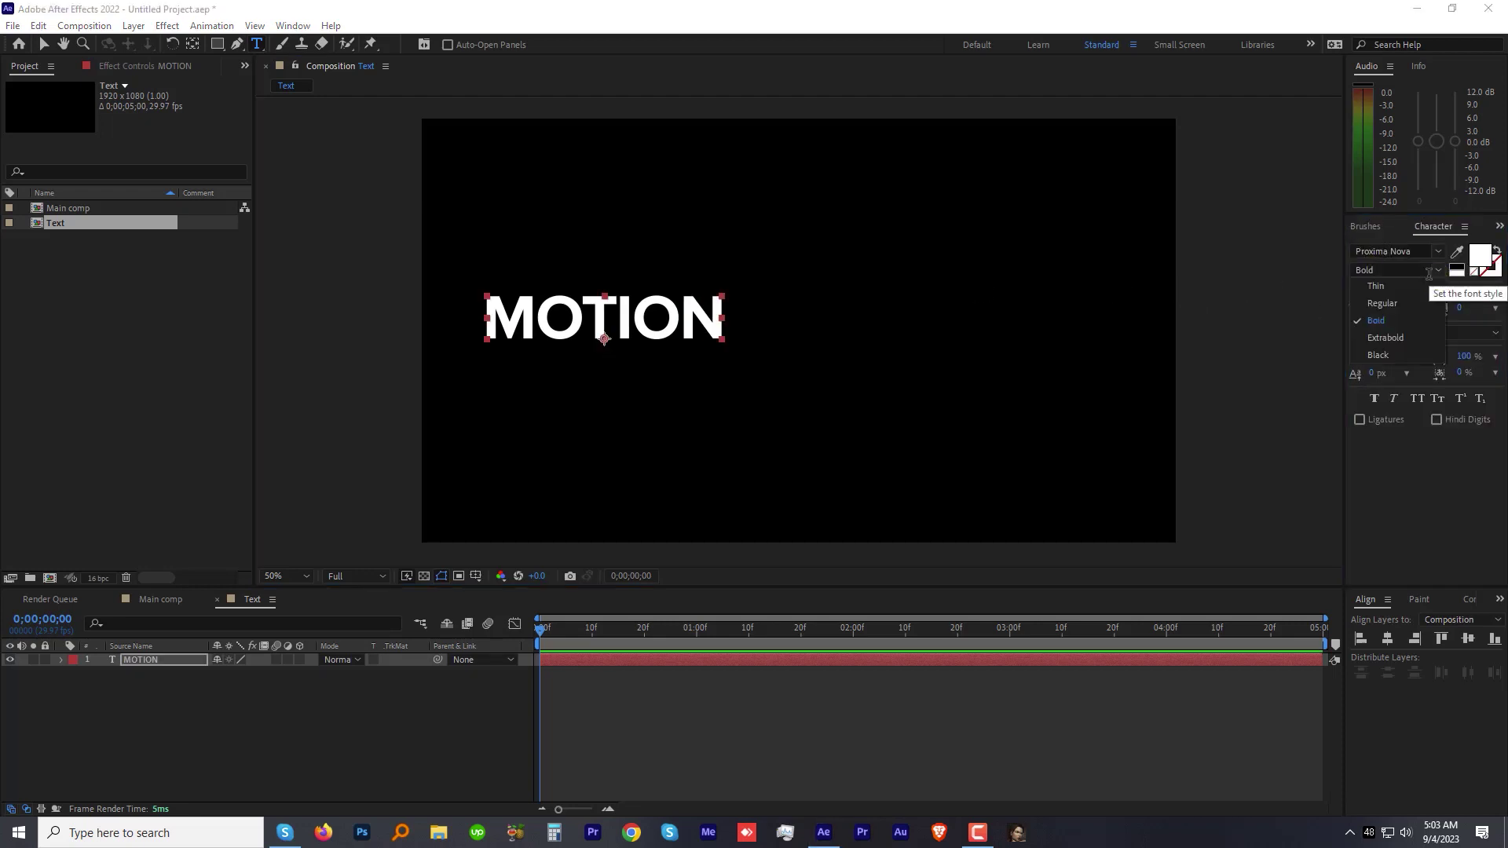
left_click(1394, 339)
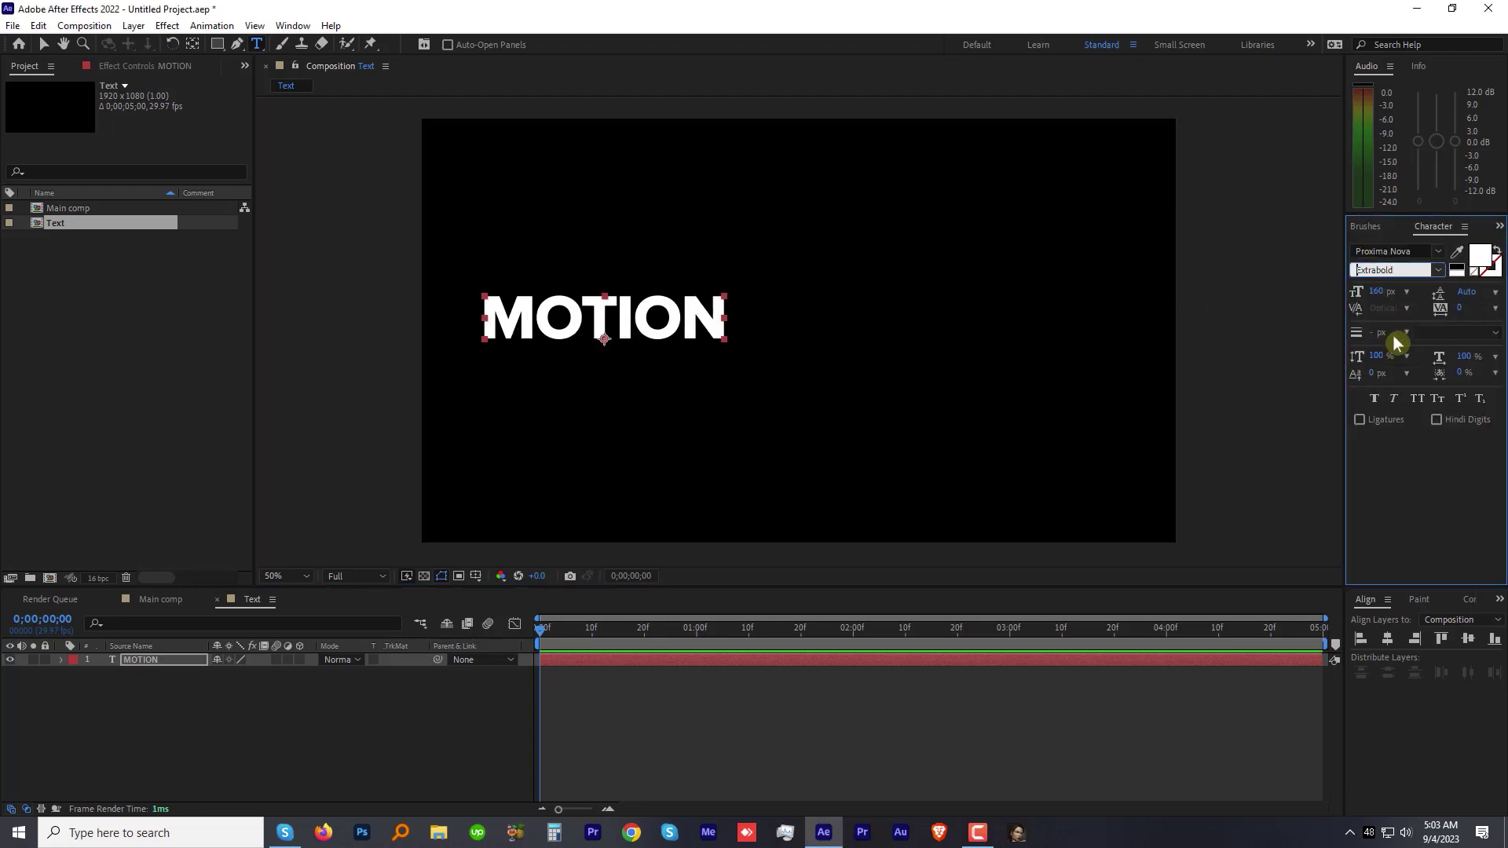
left_click(20, 44)
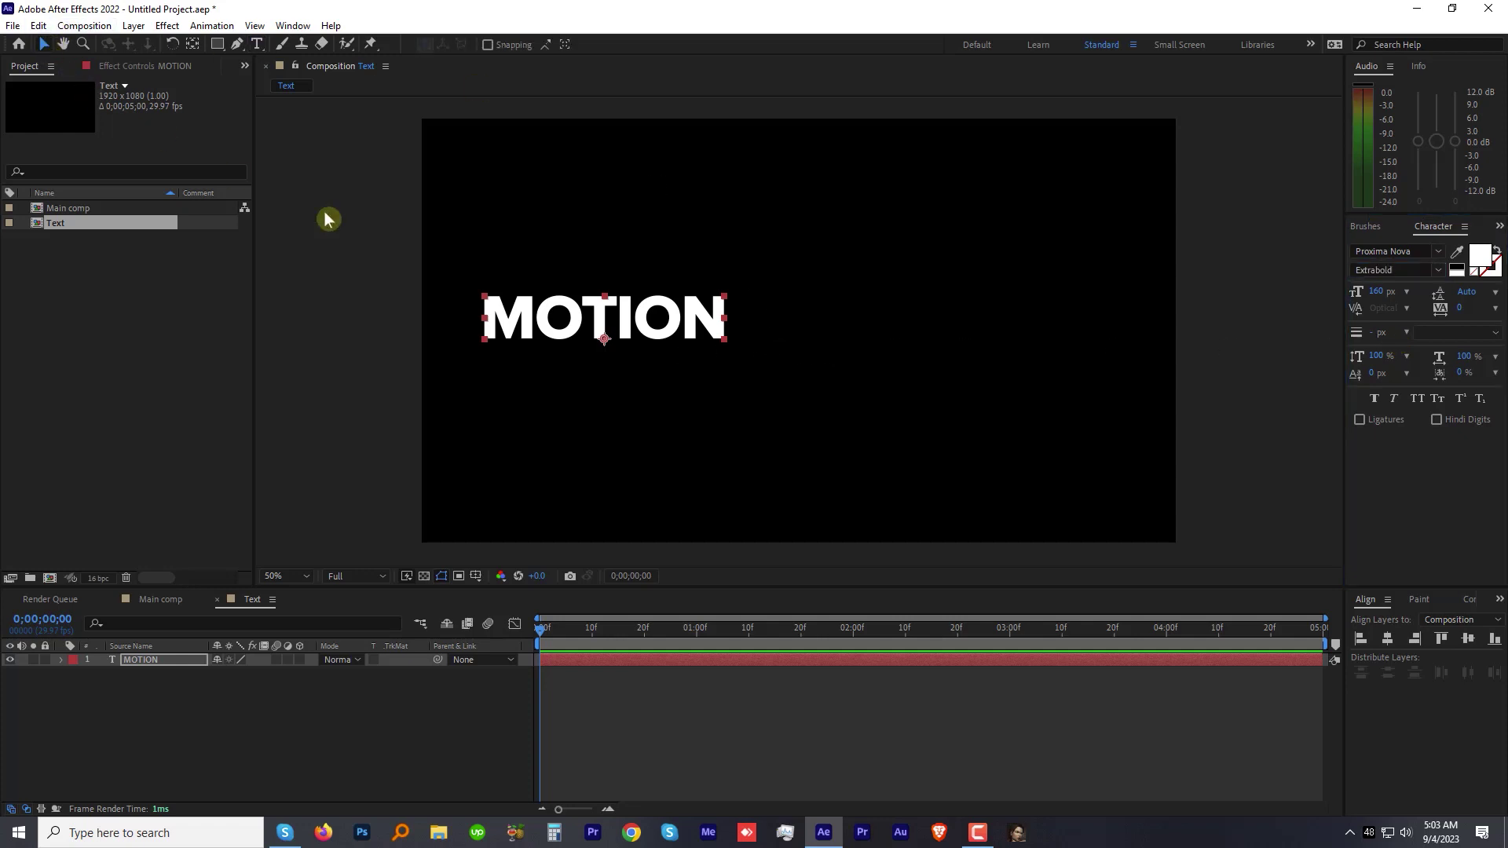
left_click(1387, 639)
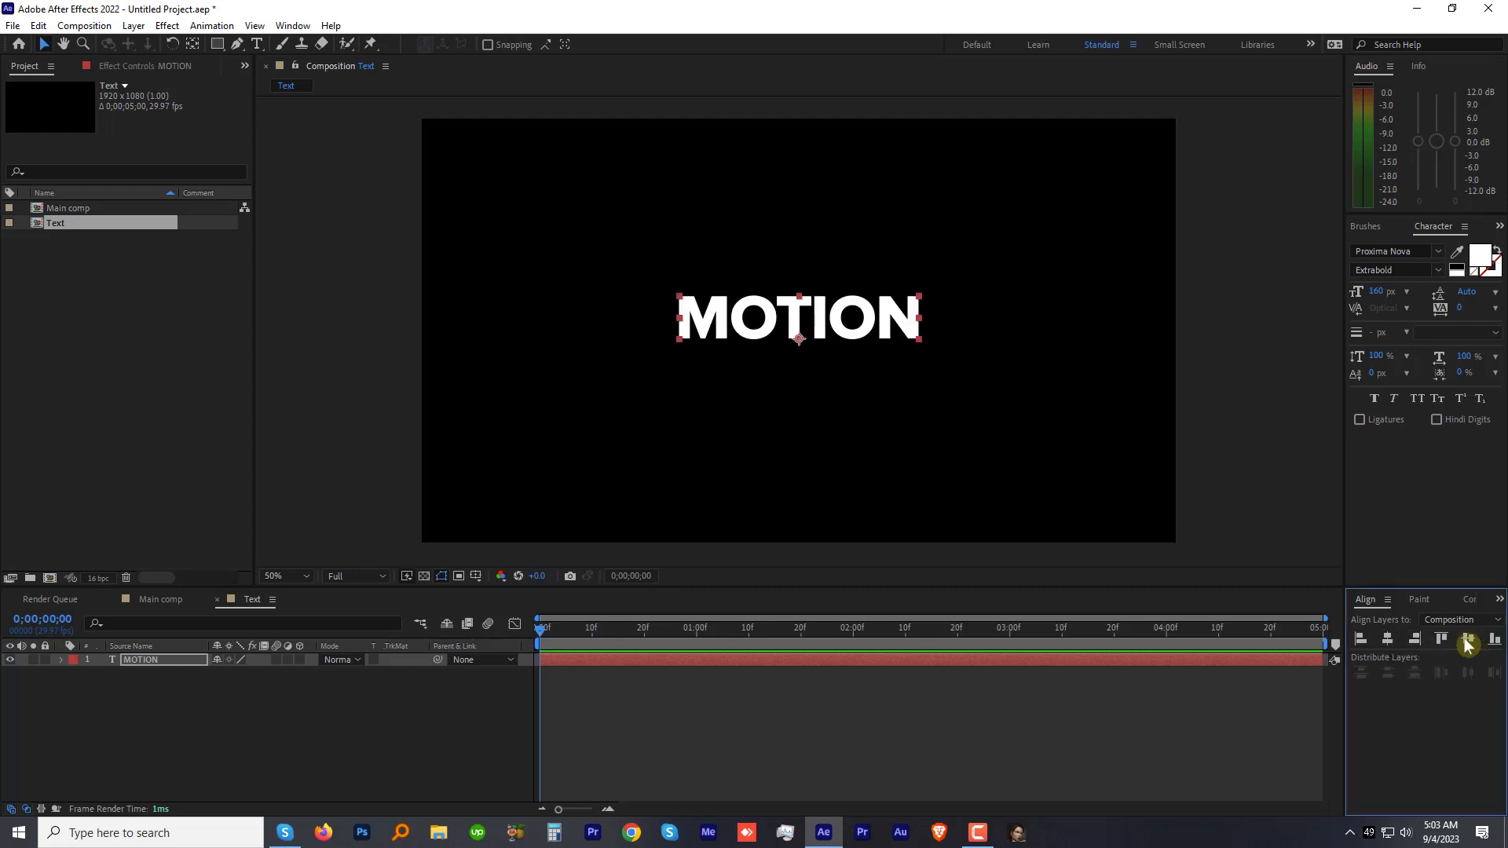
left_click(1470, 643)
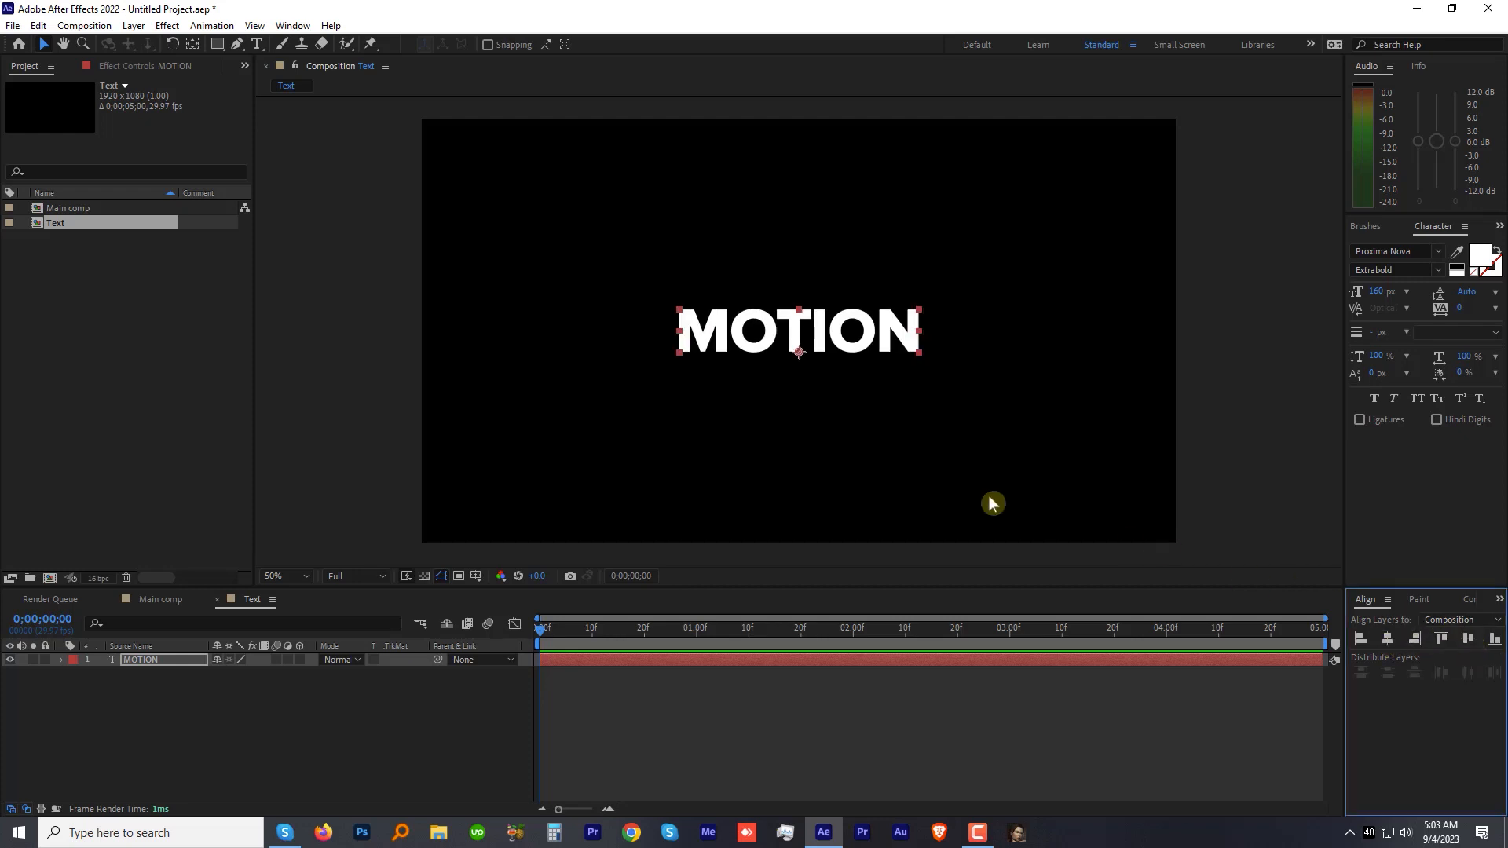
left_click(542, 583)
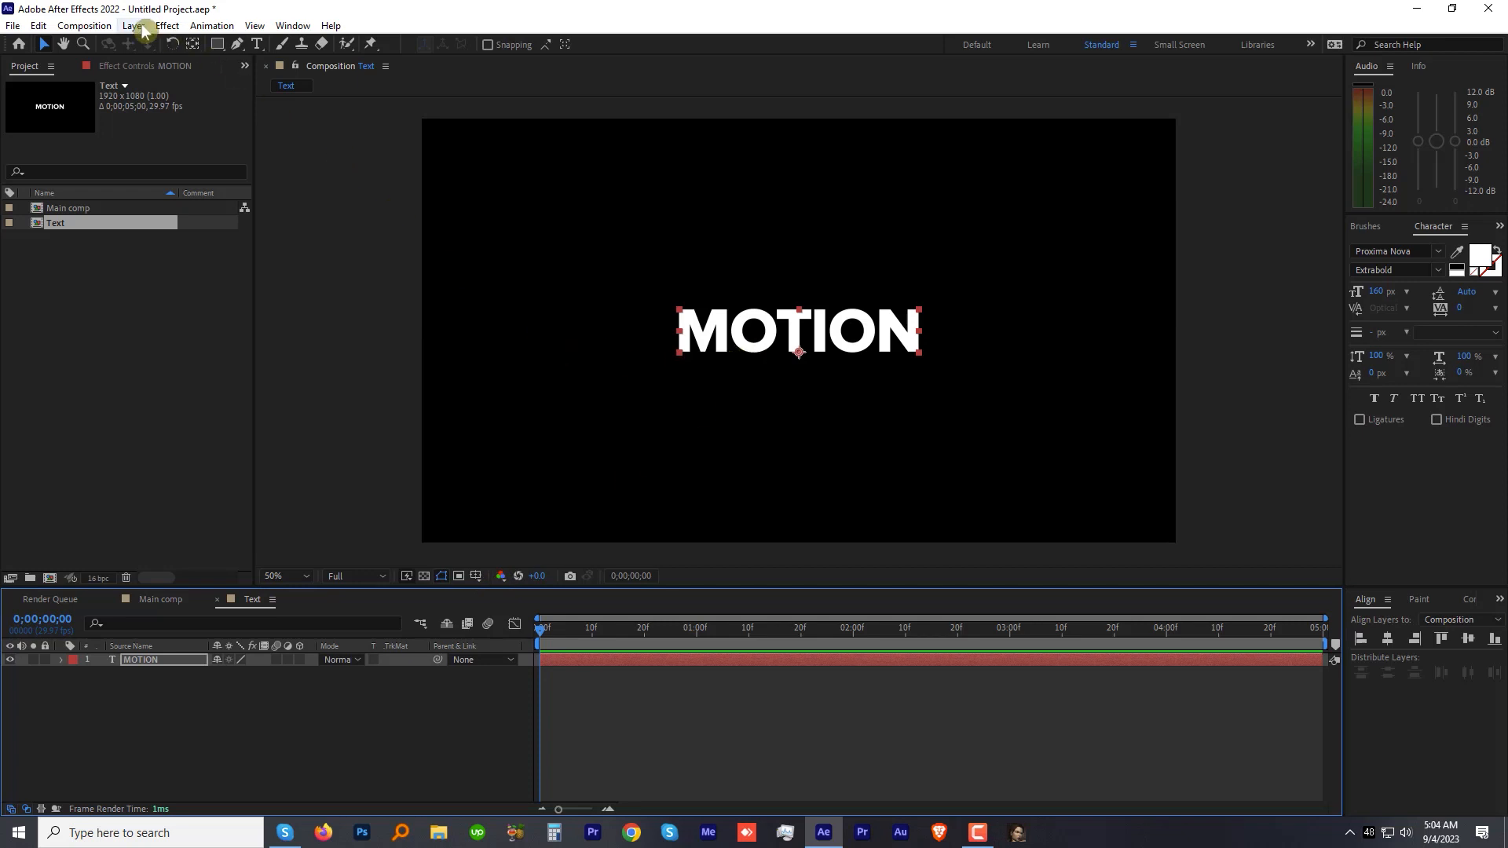
Resize the Text composition to a 1920×128 strip via Composition Settings.
left_click(84, 26)
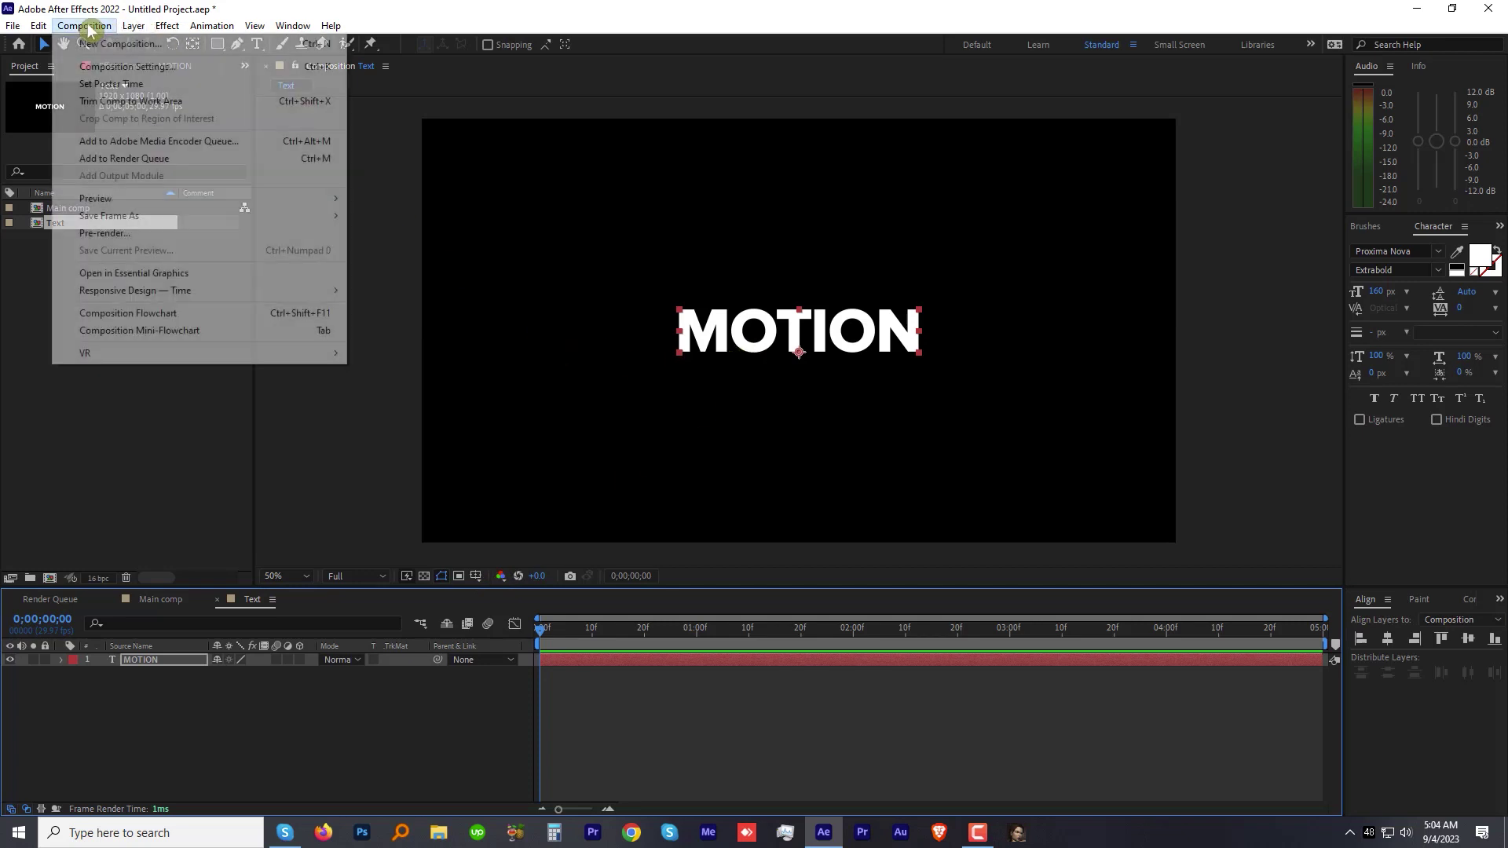
left_click(127, 67)
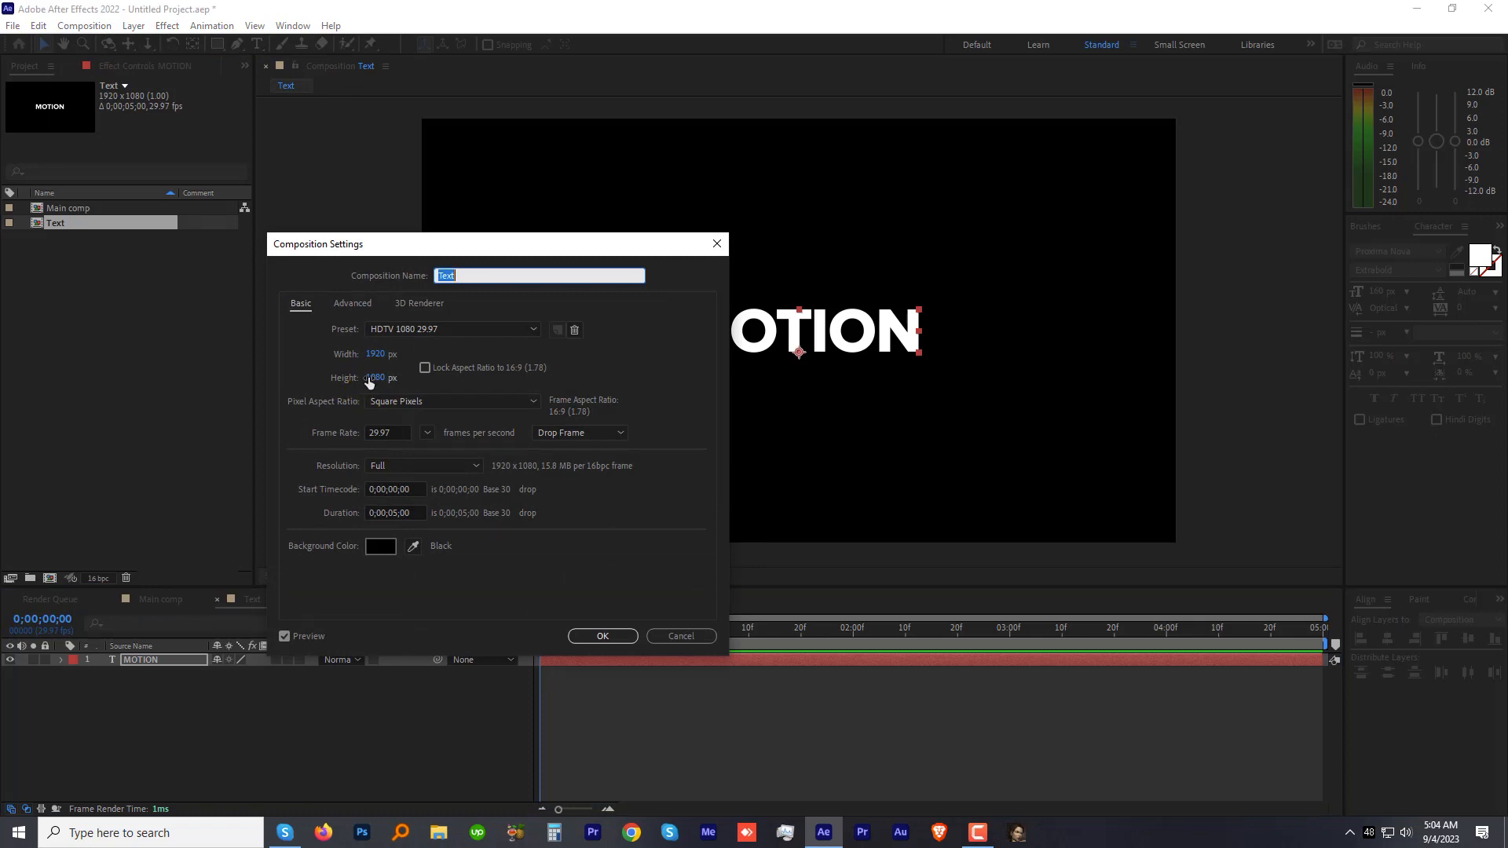
left_click(373, 379)
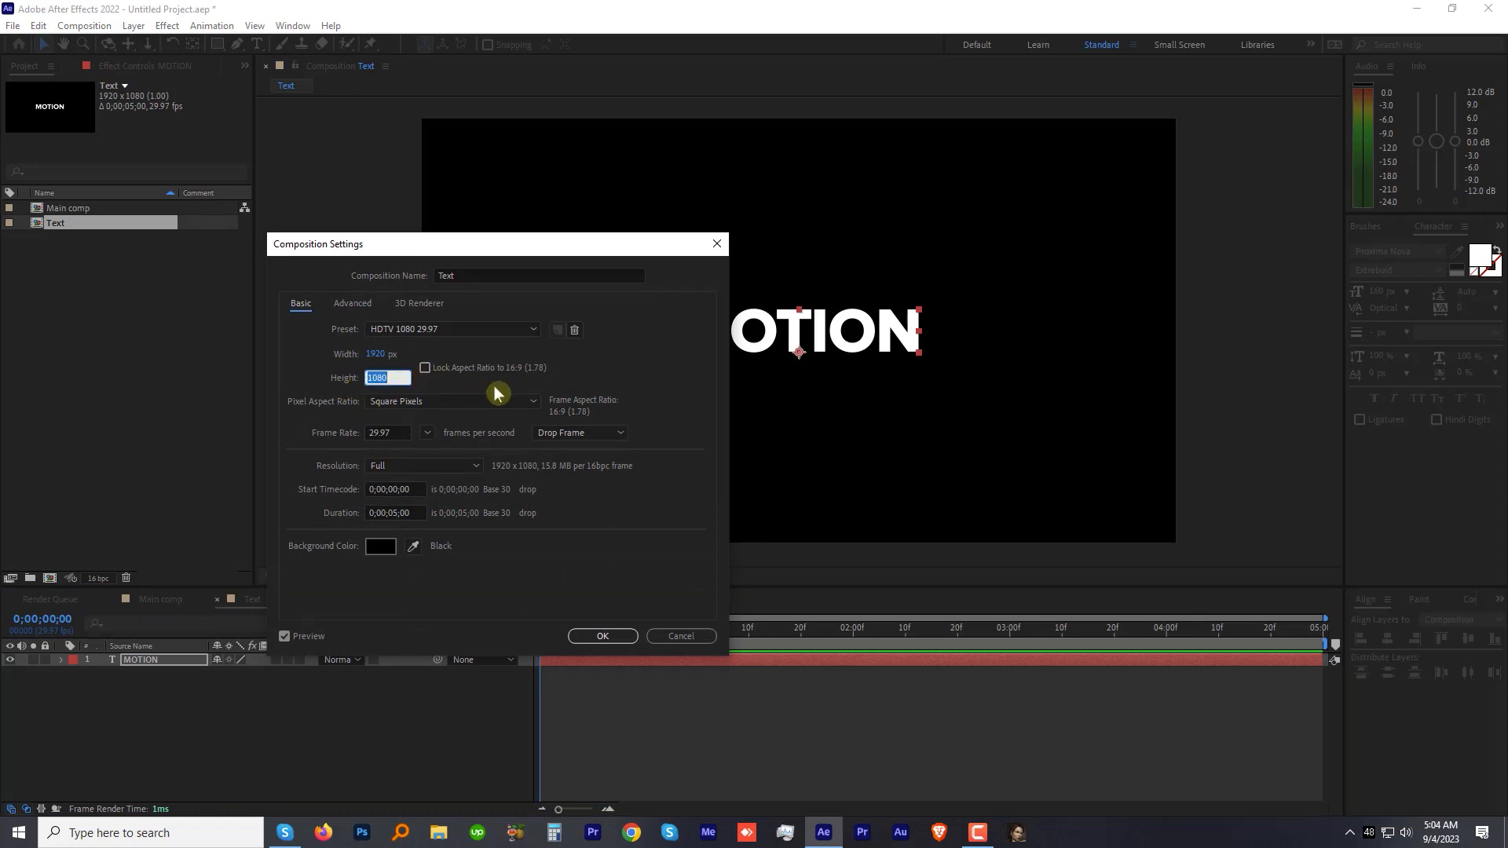
type("128")
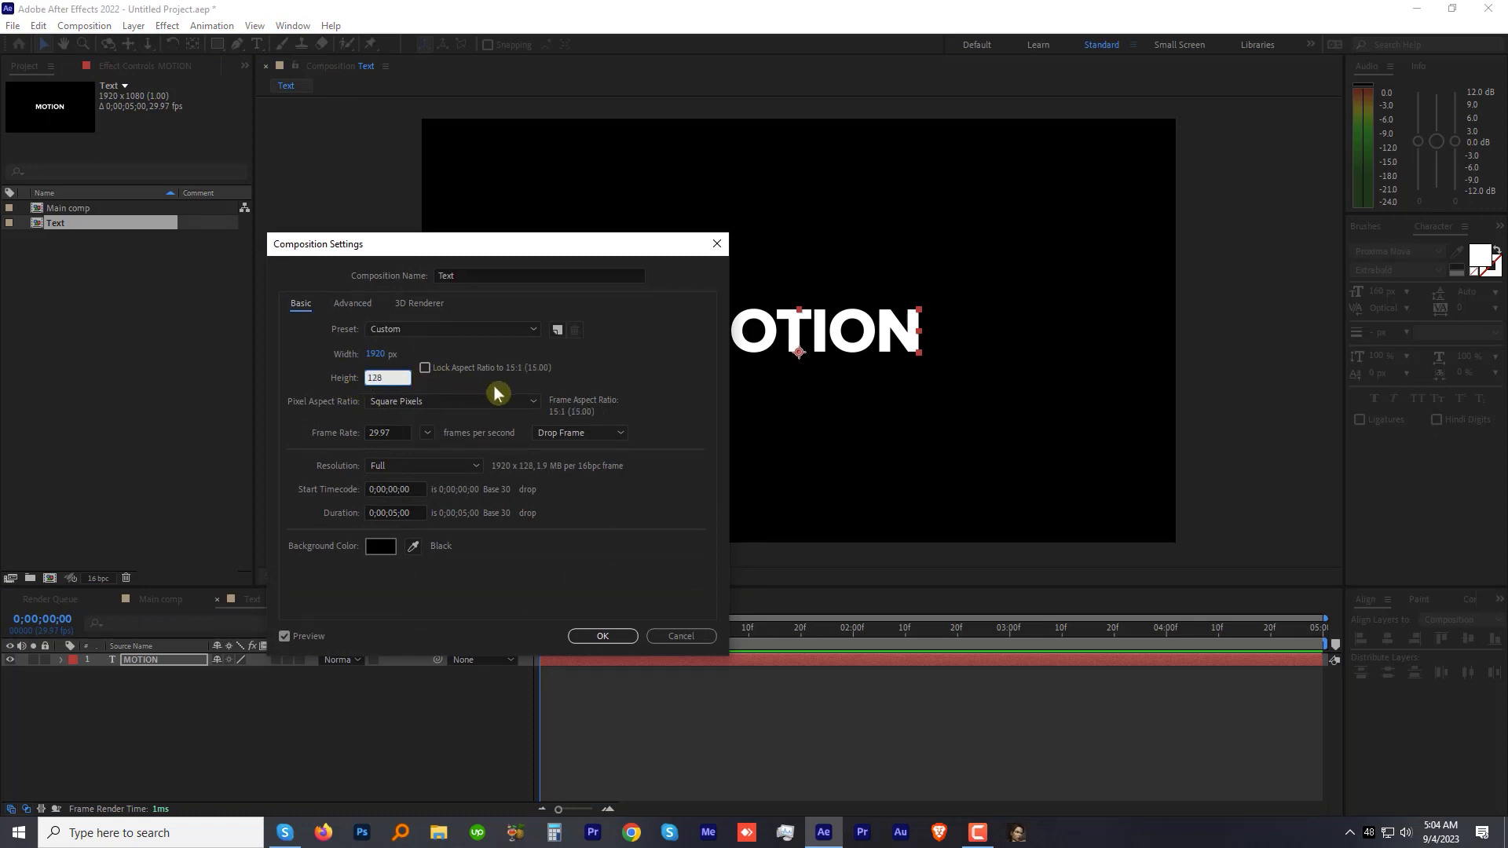
key("Return")
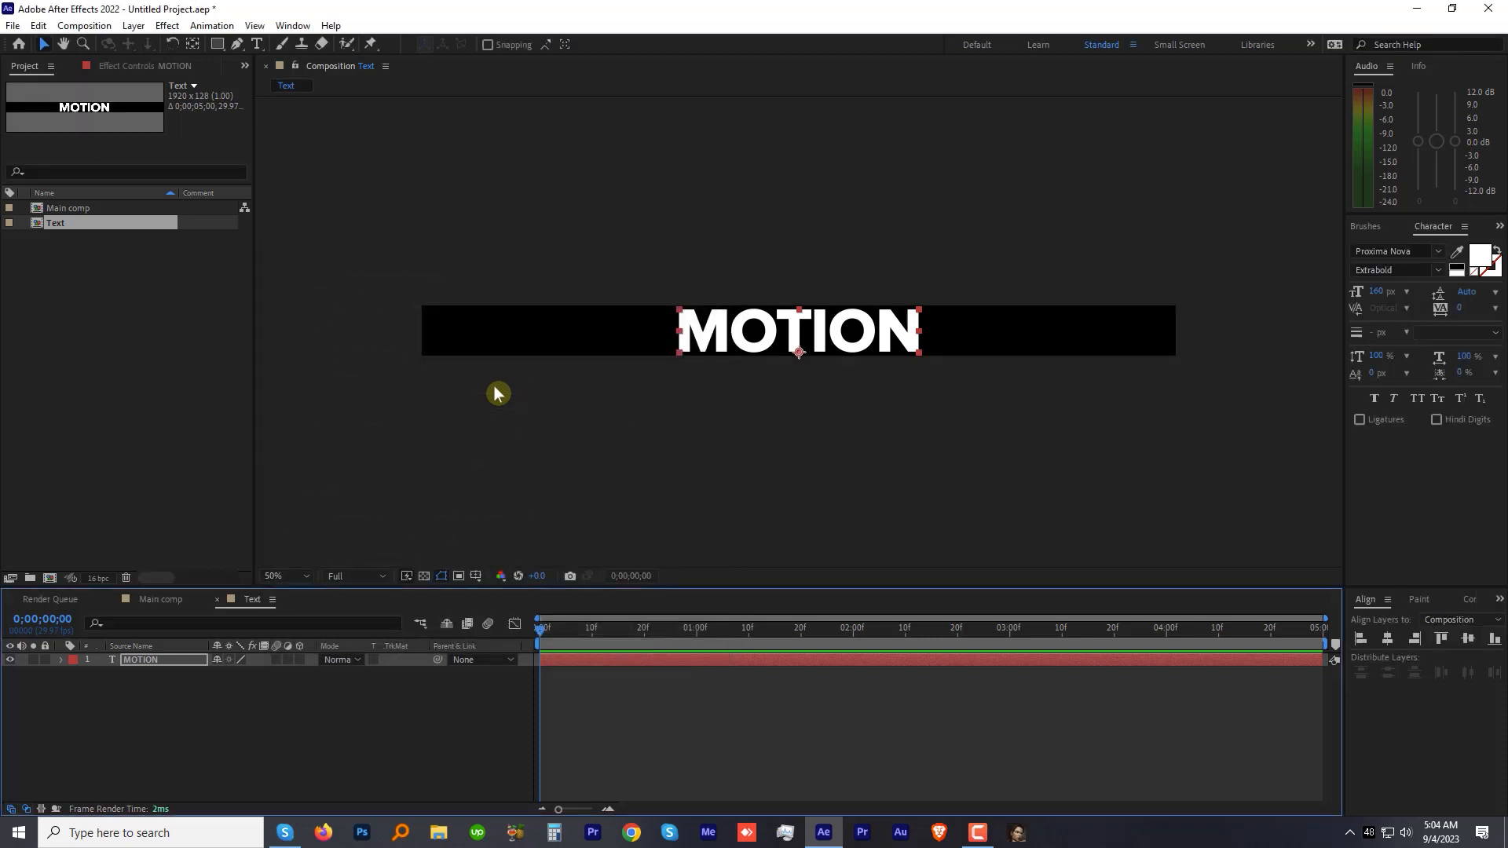
Place the Text composition as a layer inside Main comp.
left_click(150, 601)
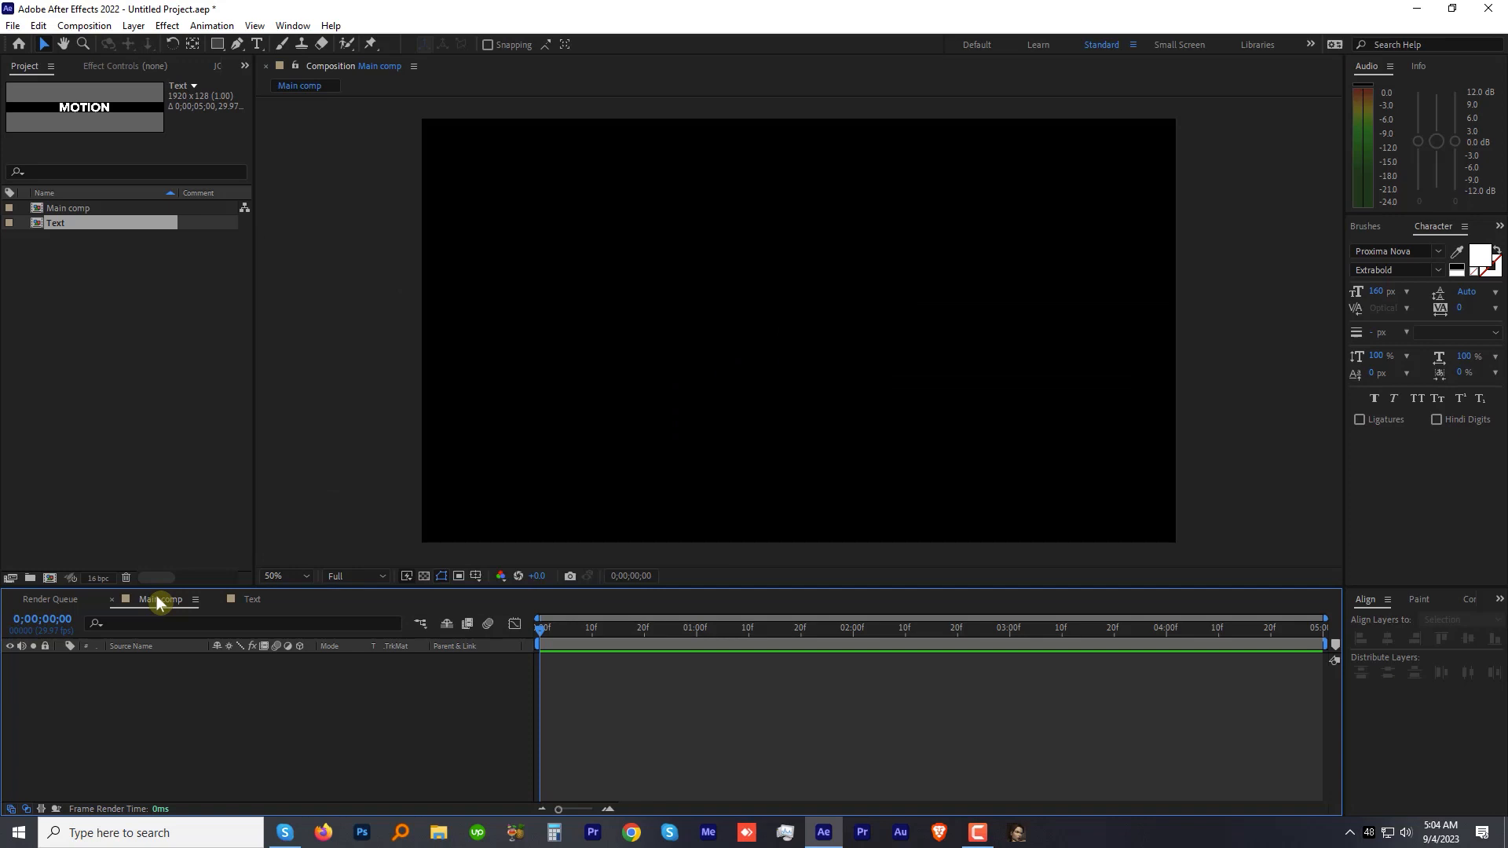
left_click_drag(62, 225, 165, 532)
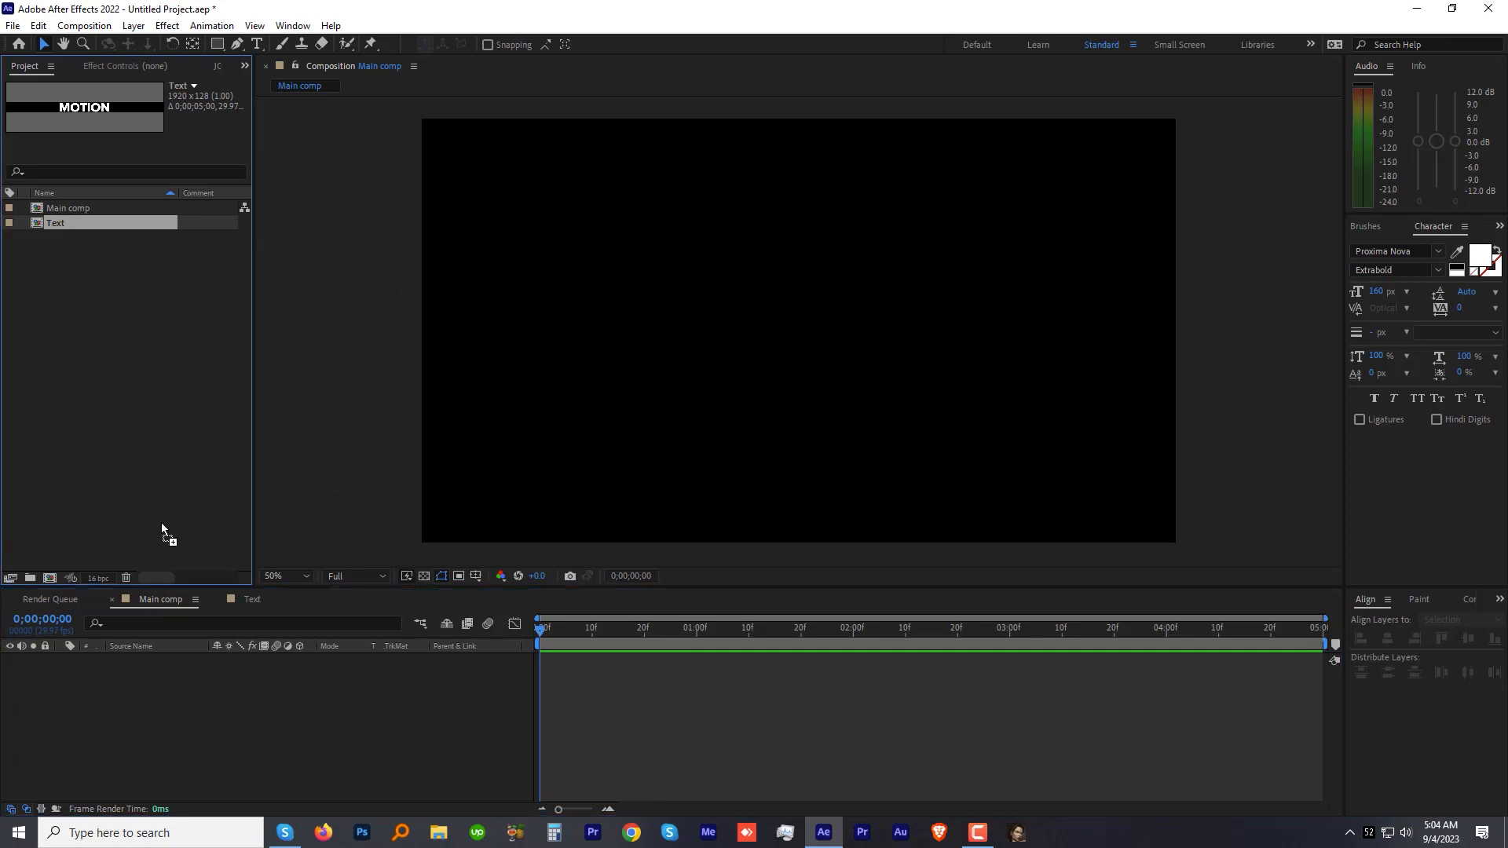
left_click_drag(173, 686, 173, 686)
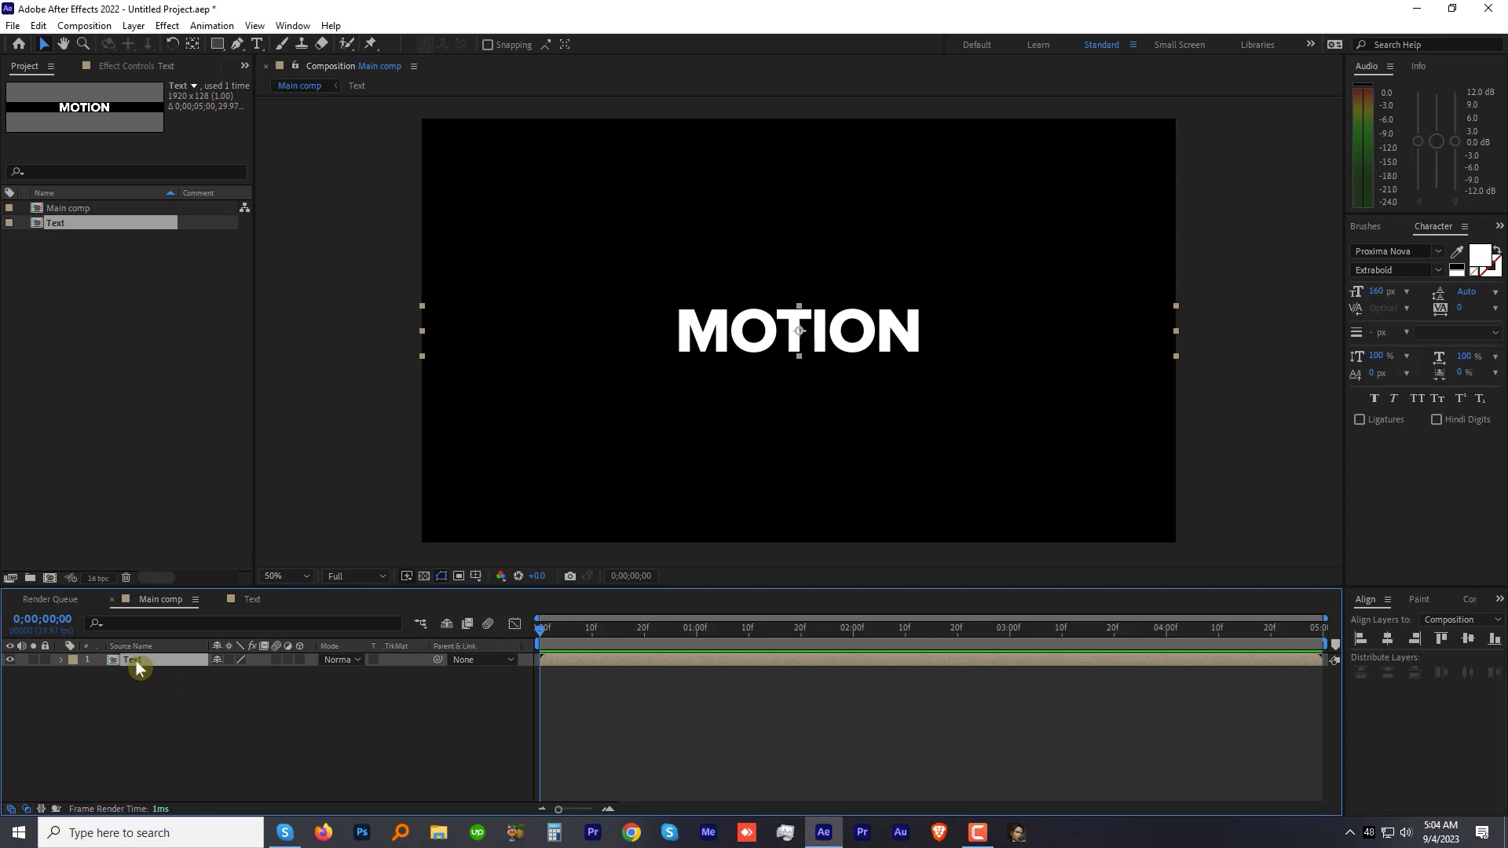
Precompose the Text layer into a new Designer element composition.
left_click(134, 25)
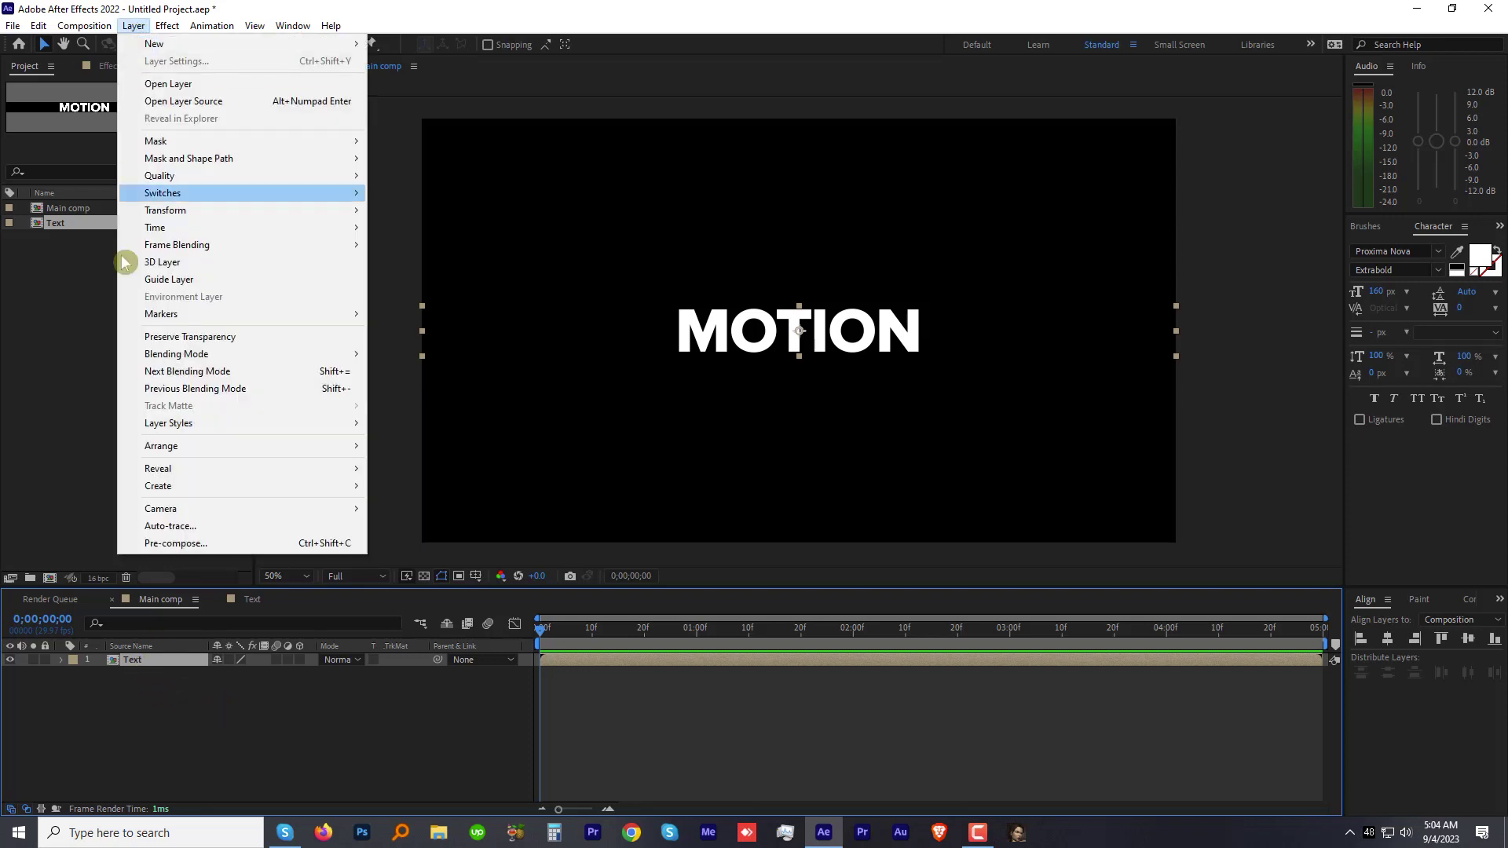
left_click(175, 543)
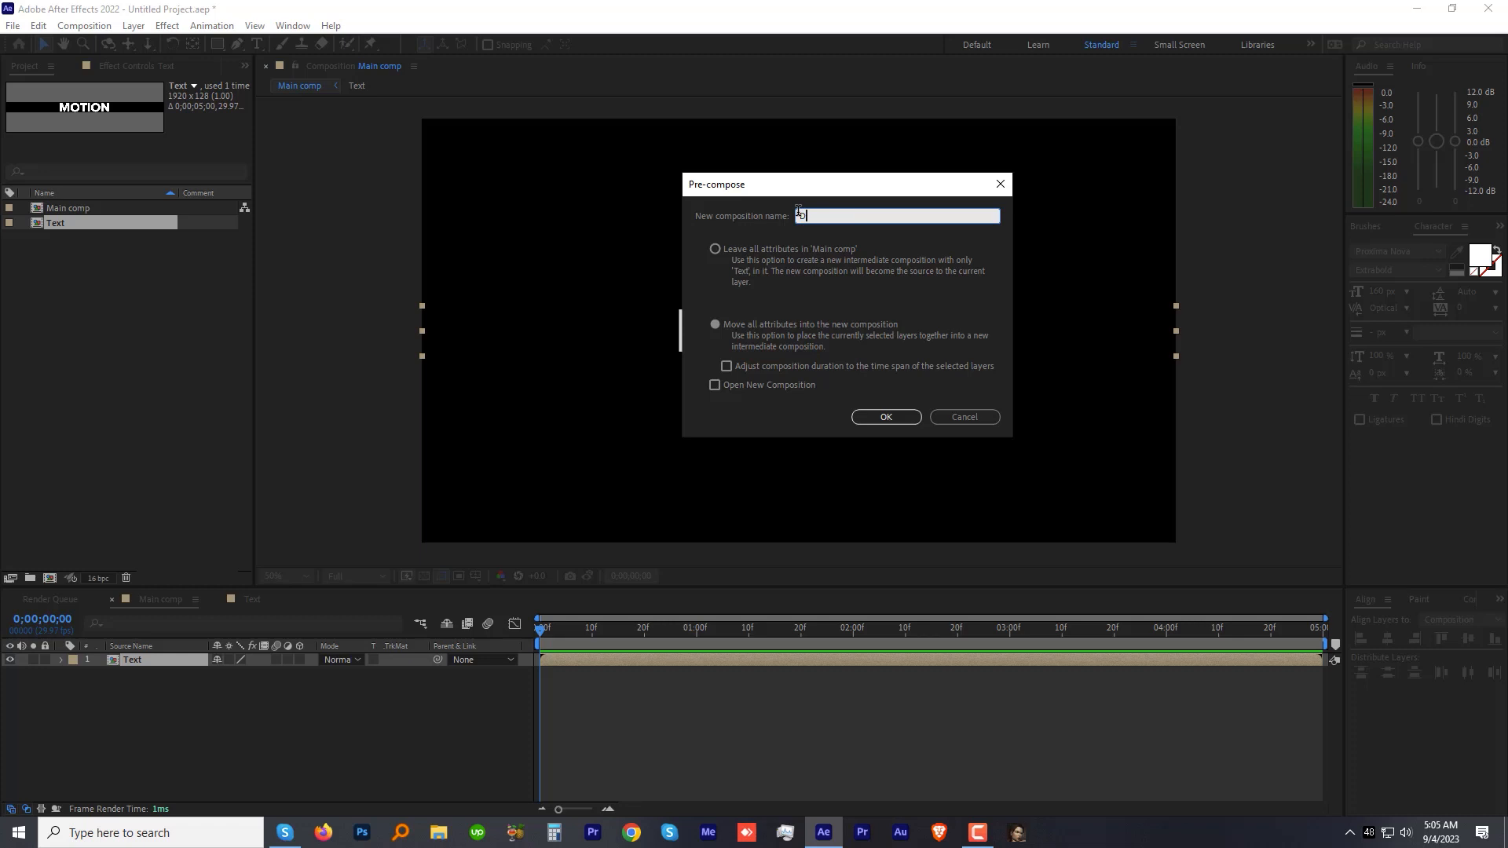
left_click(884, 417)
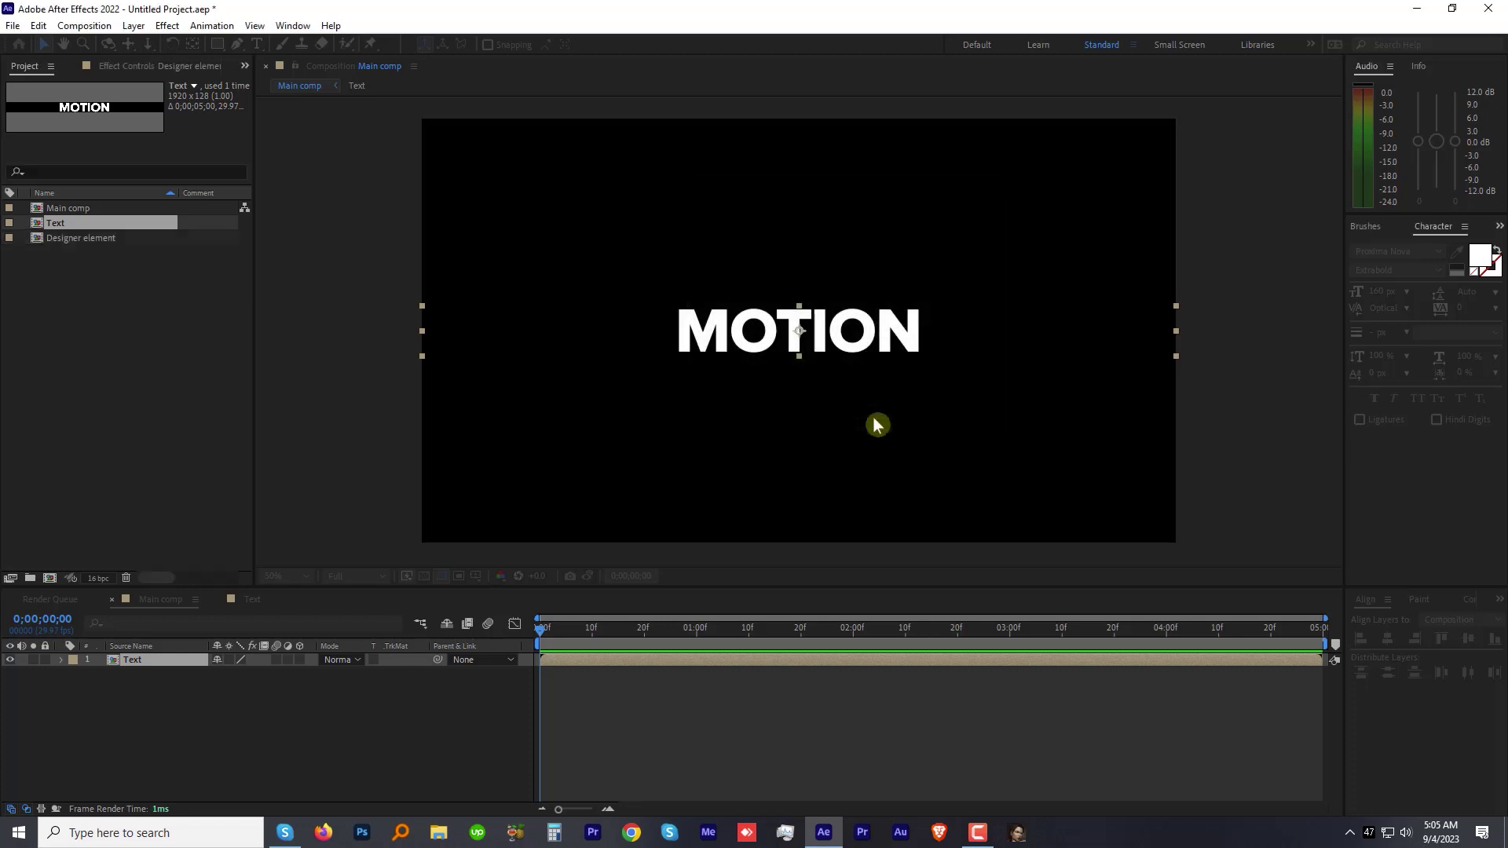
Inside Designer element, select the Text layer and reveal its Rotation property for a 90° turn.
double_click(158, 661)
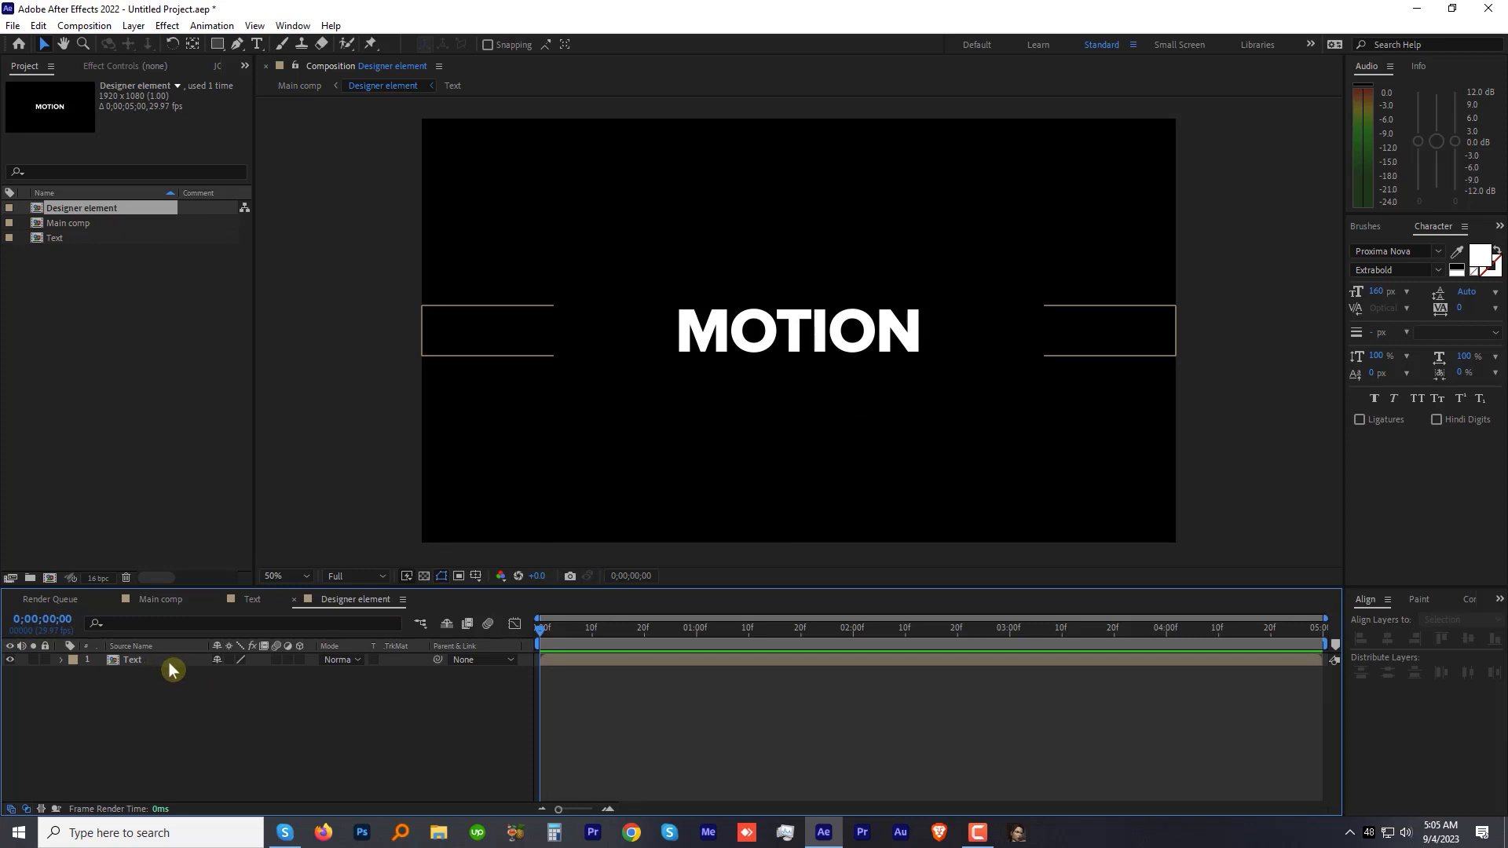
left_click(151, 662)
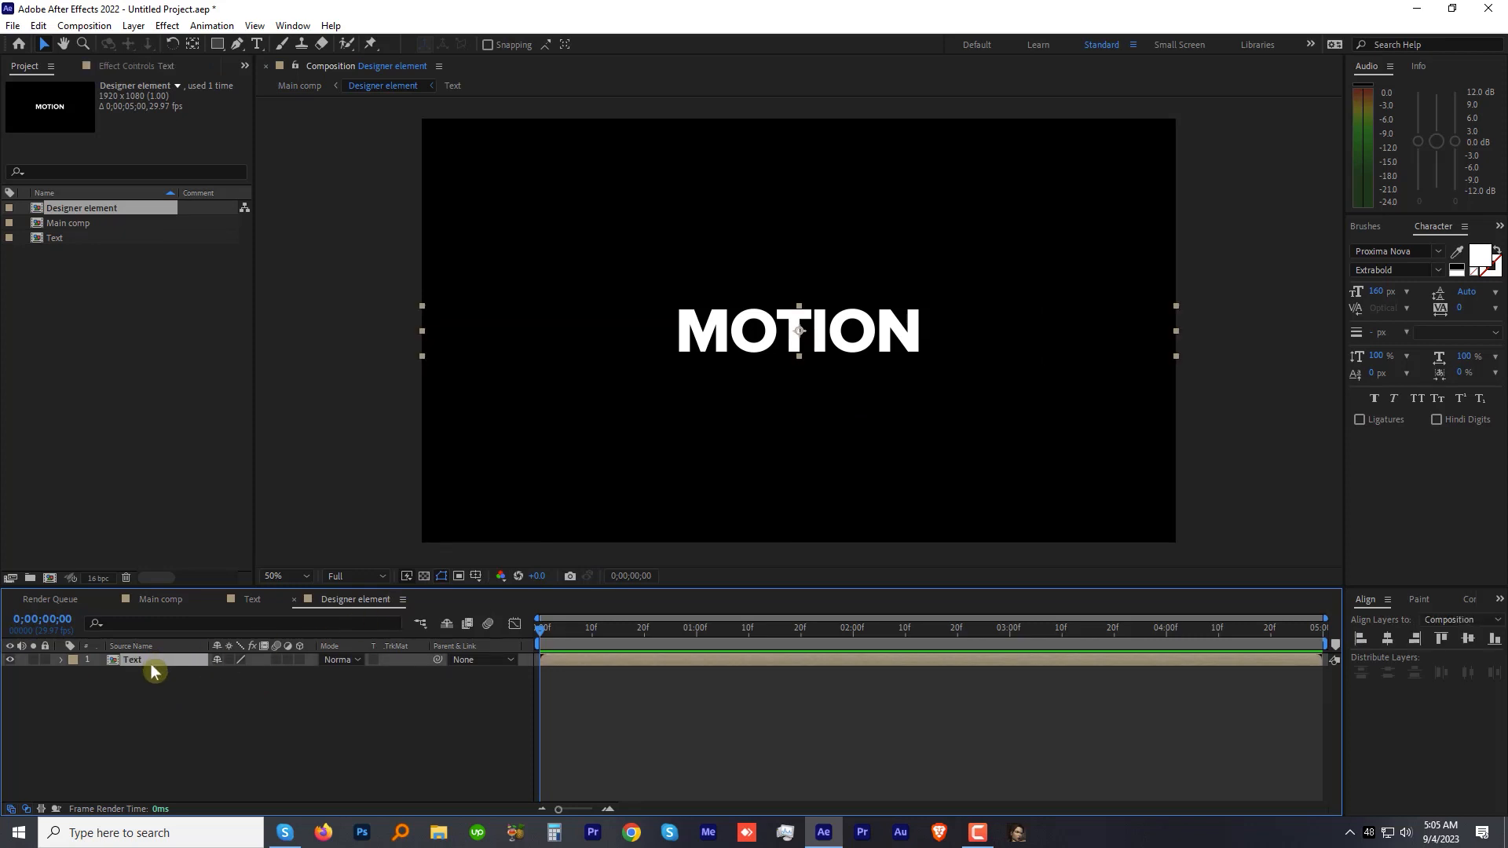
key("r")
type("90")
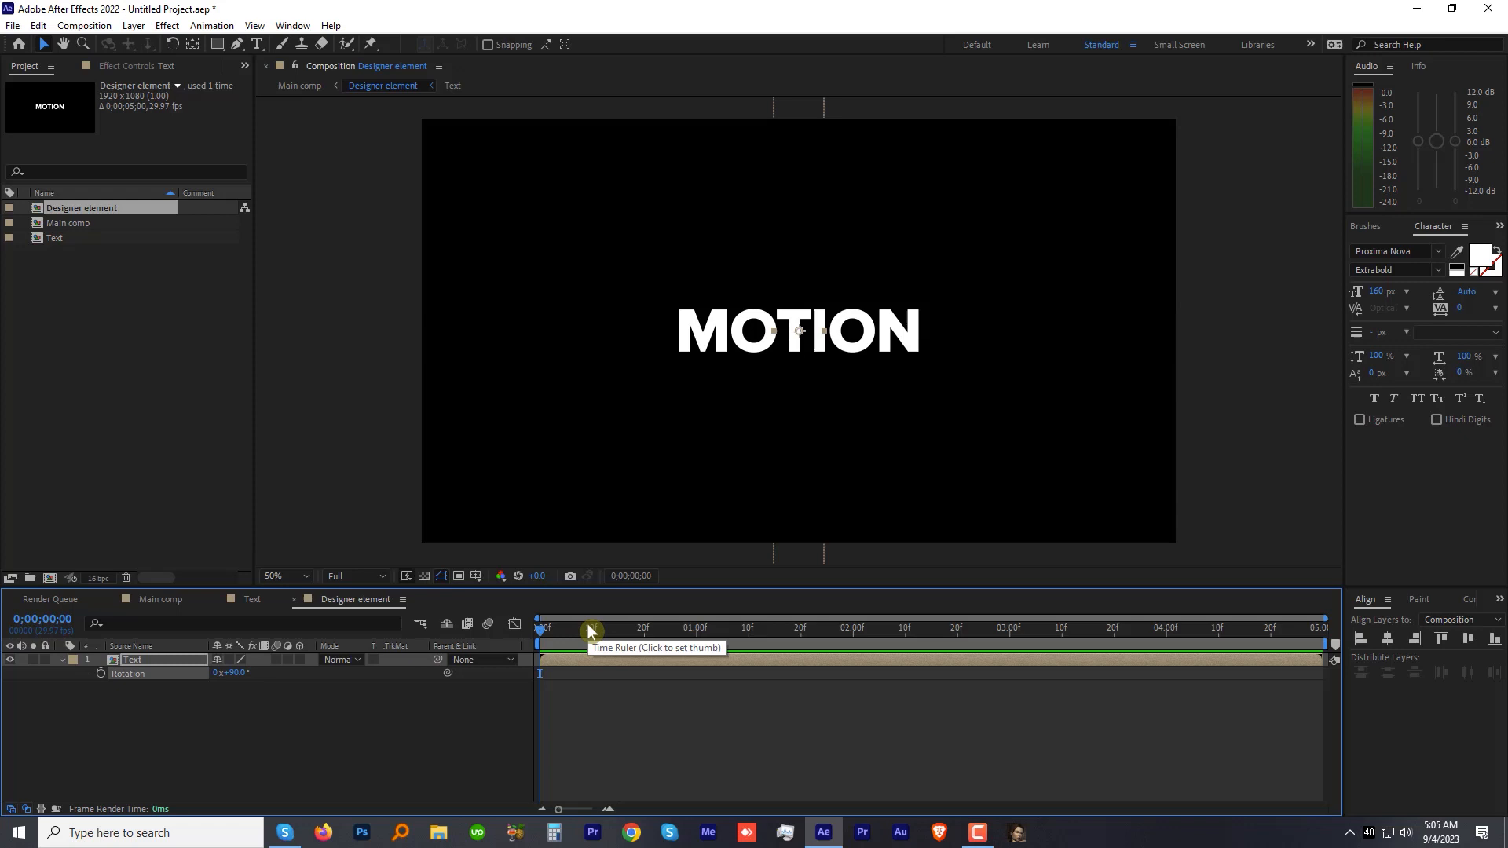
Confirm the 90° rotation and apply CC RepeTile to the vertical MOTION text.
key("Return")
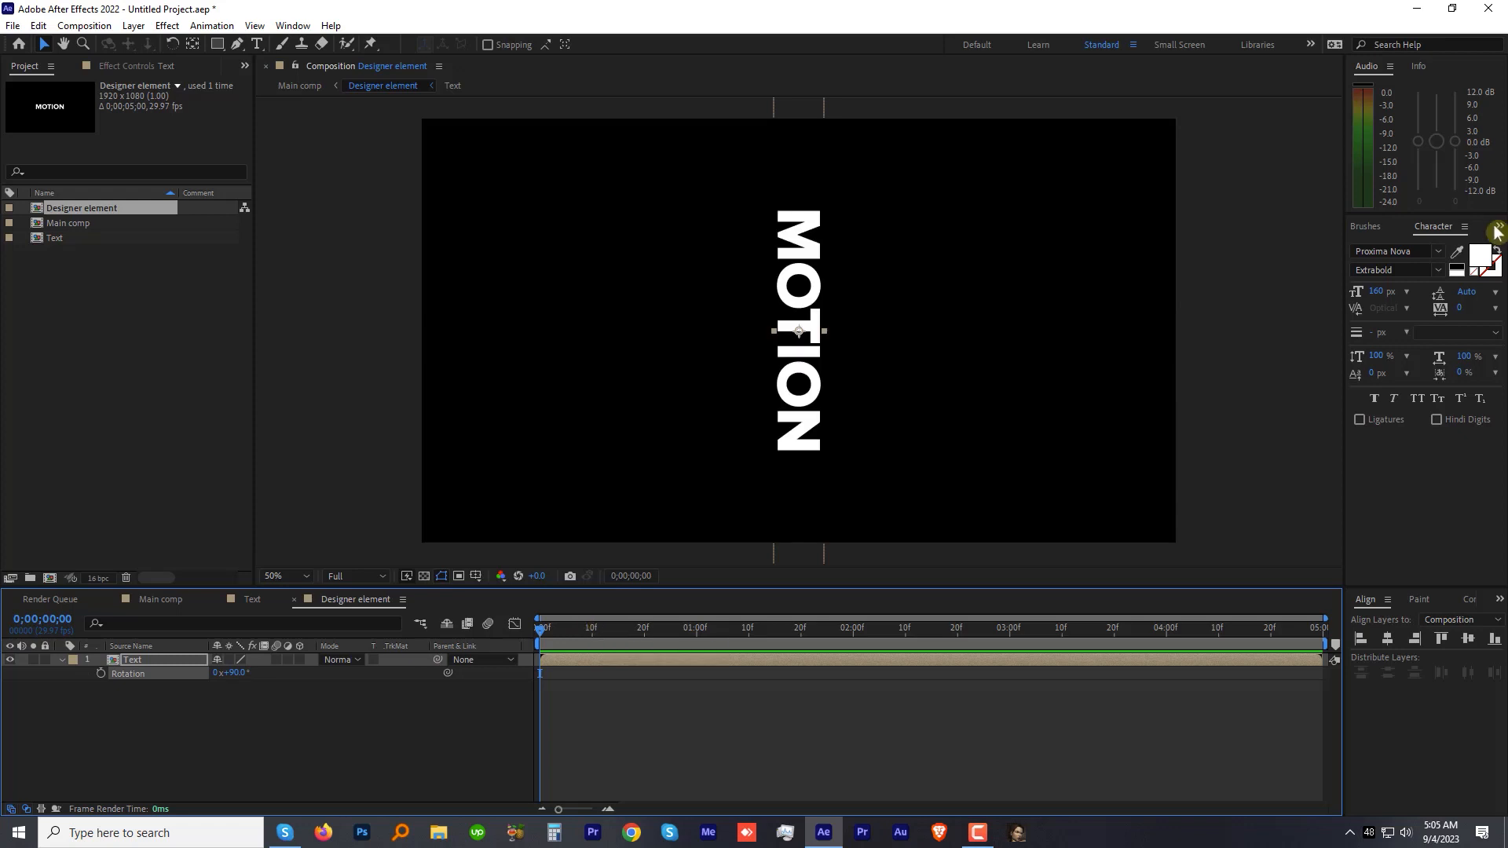
left_click(1496, 227)
left_click(1461, 262)
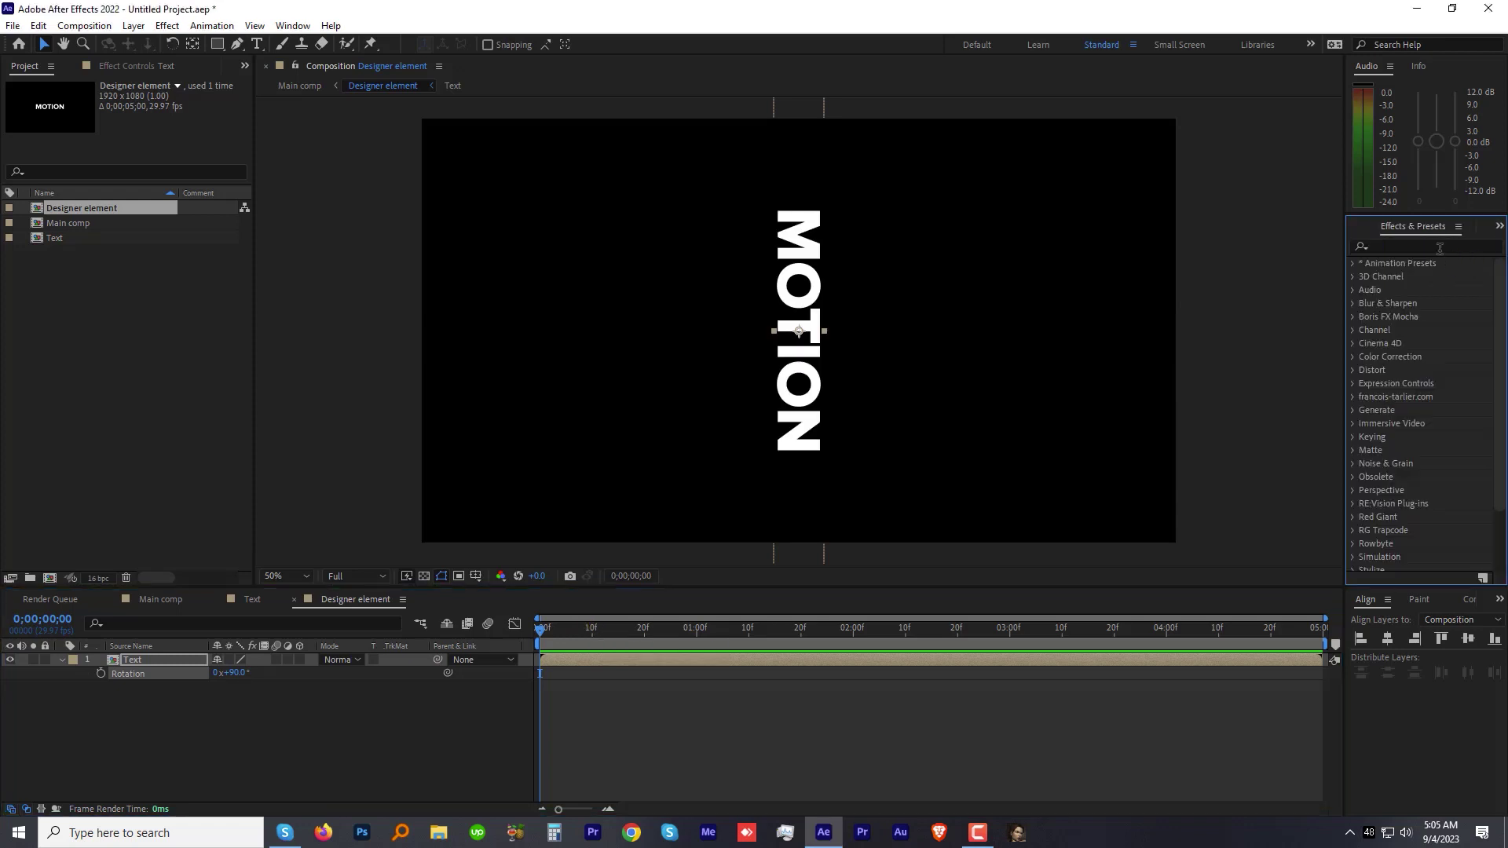
left_click(1394, 248)
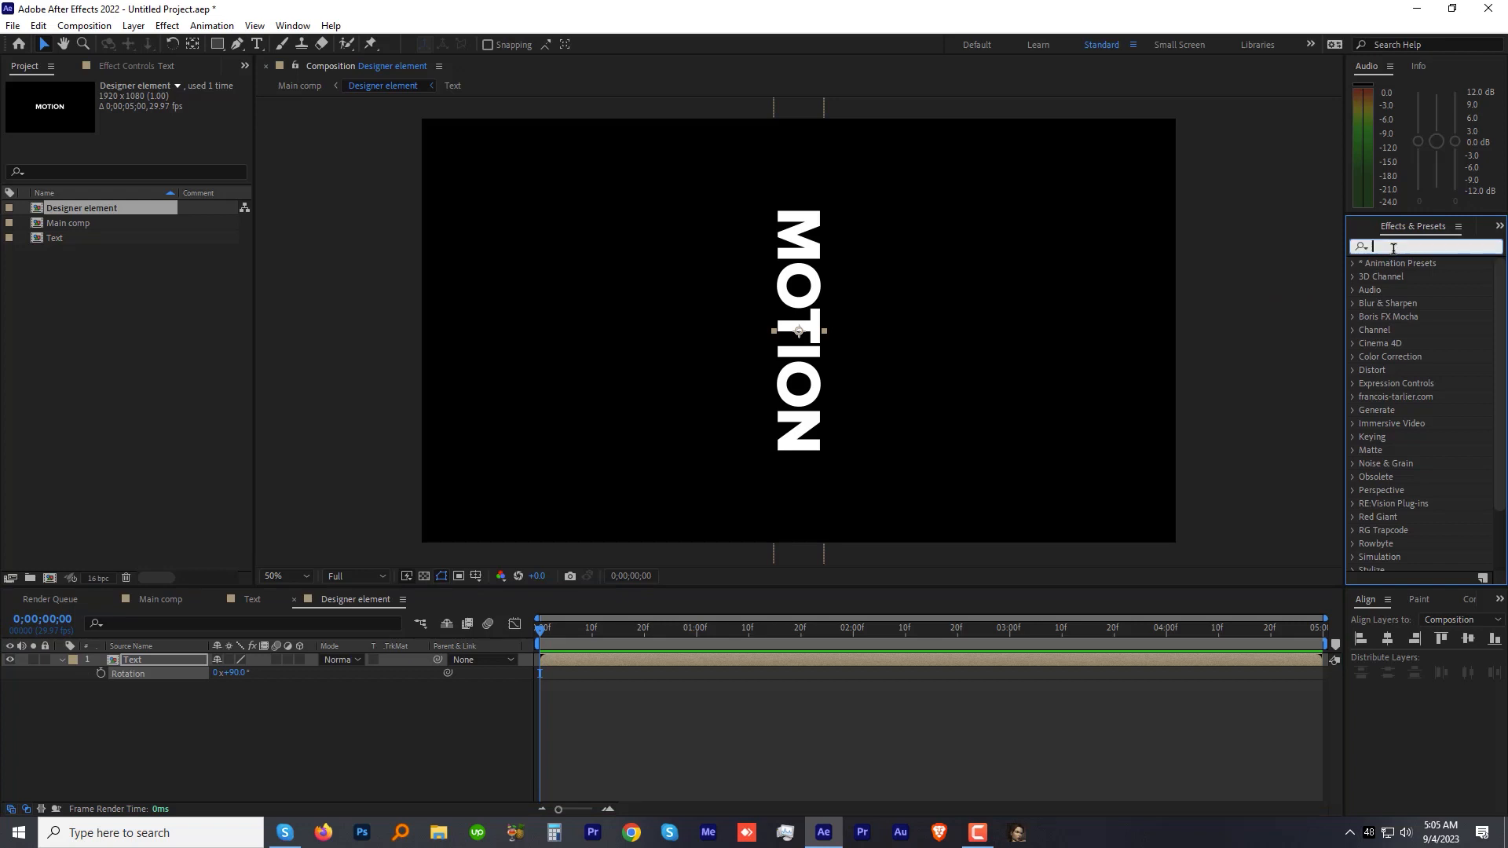
type("cc r")
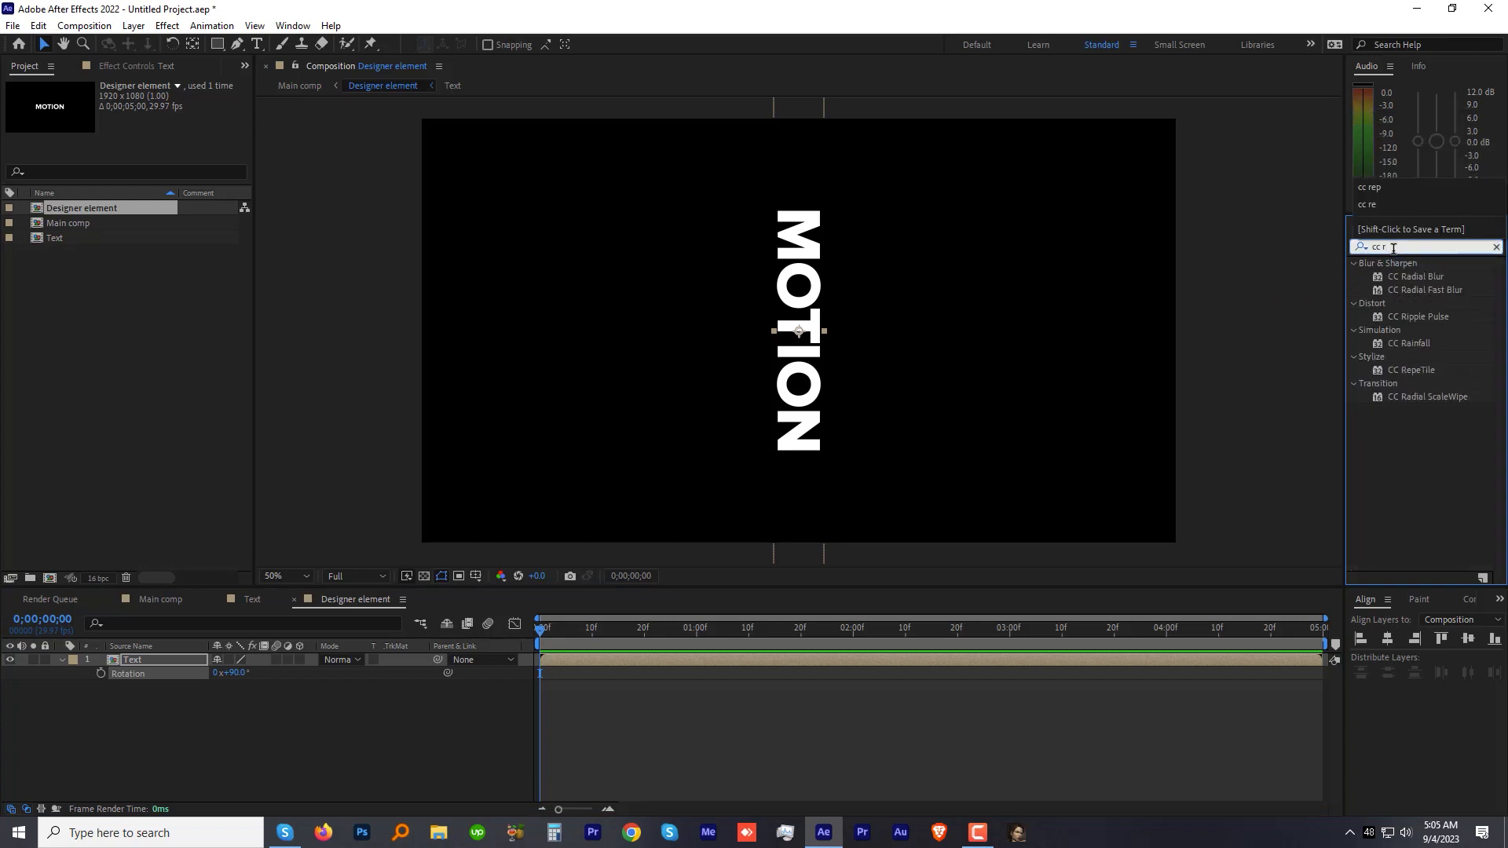
type("epp")
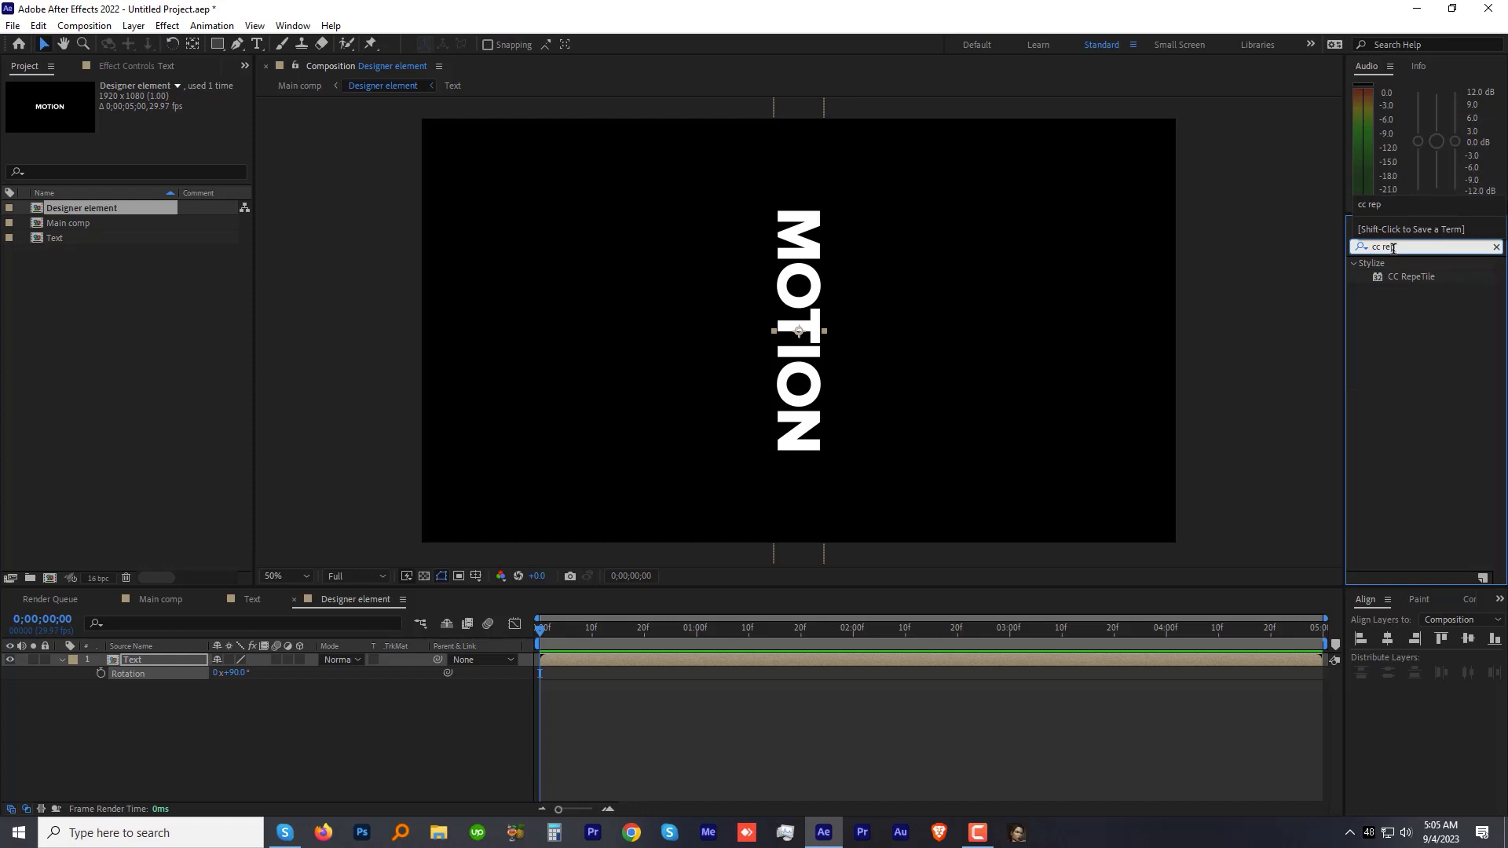
double_click(1411, 276)
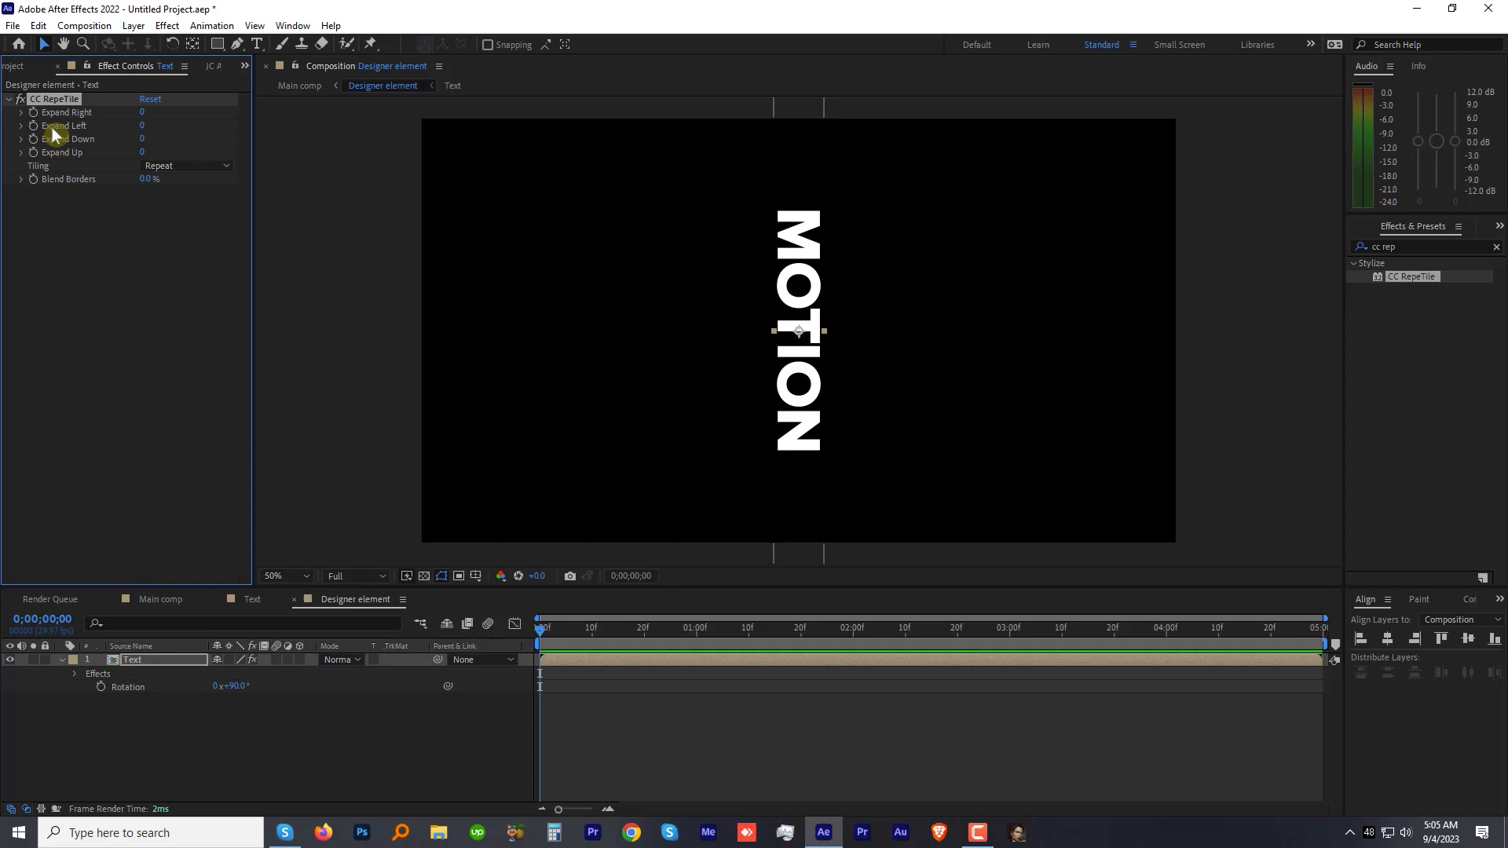
Scrub Expand Down and Expand Up to about 900 so the tiles span the frame.
left_click_drag(143, 139, 881, 168)
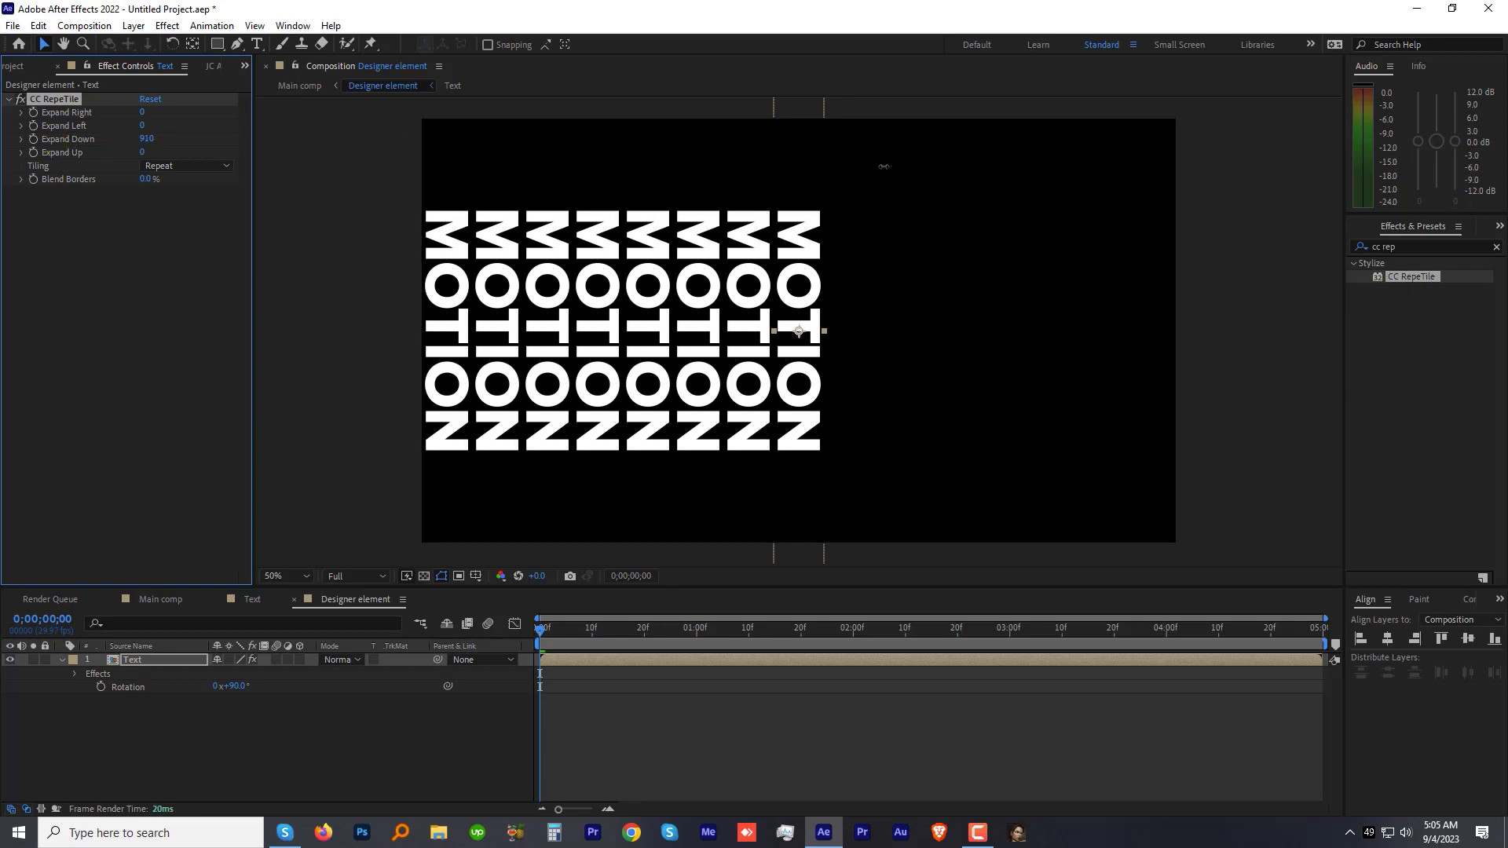
left_click_drag(143, 152, 838, 141)
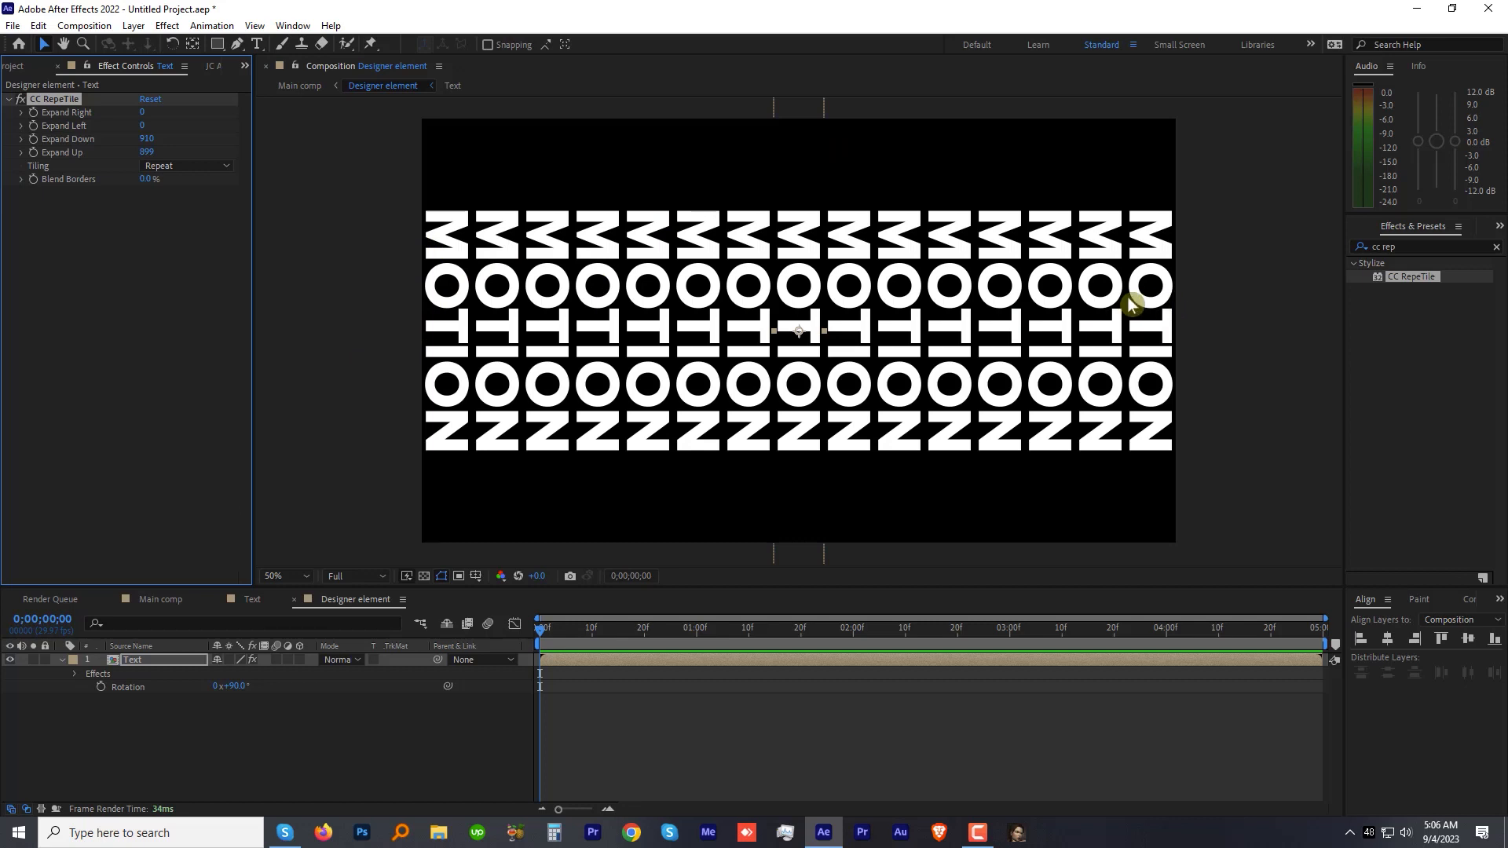
In Main comp, apply CC Cylinder to the Designer element layer.
left_click(157, 599)
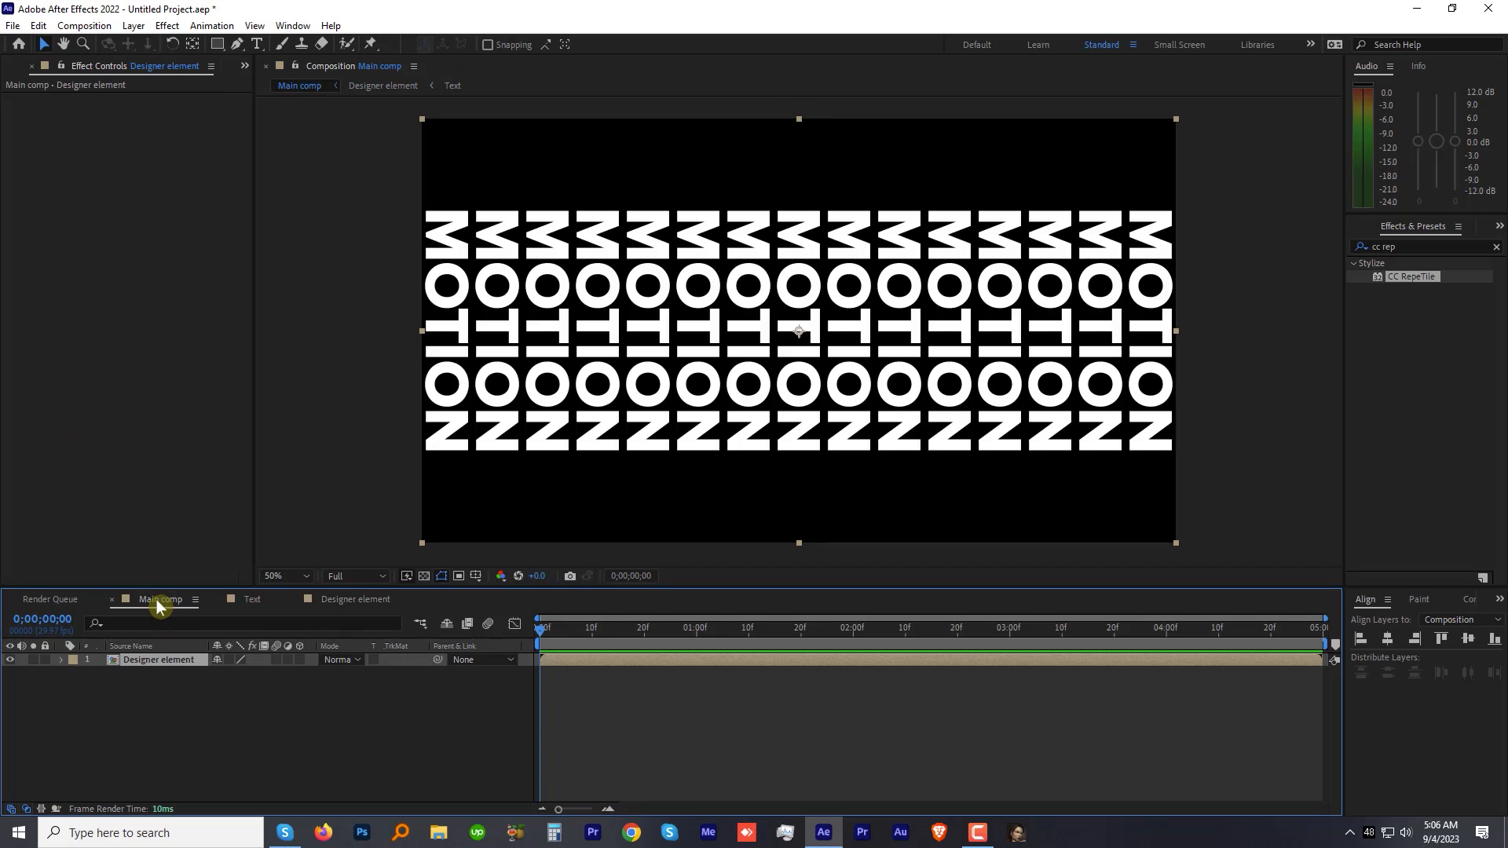
double_click(1406, 243)
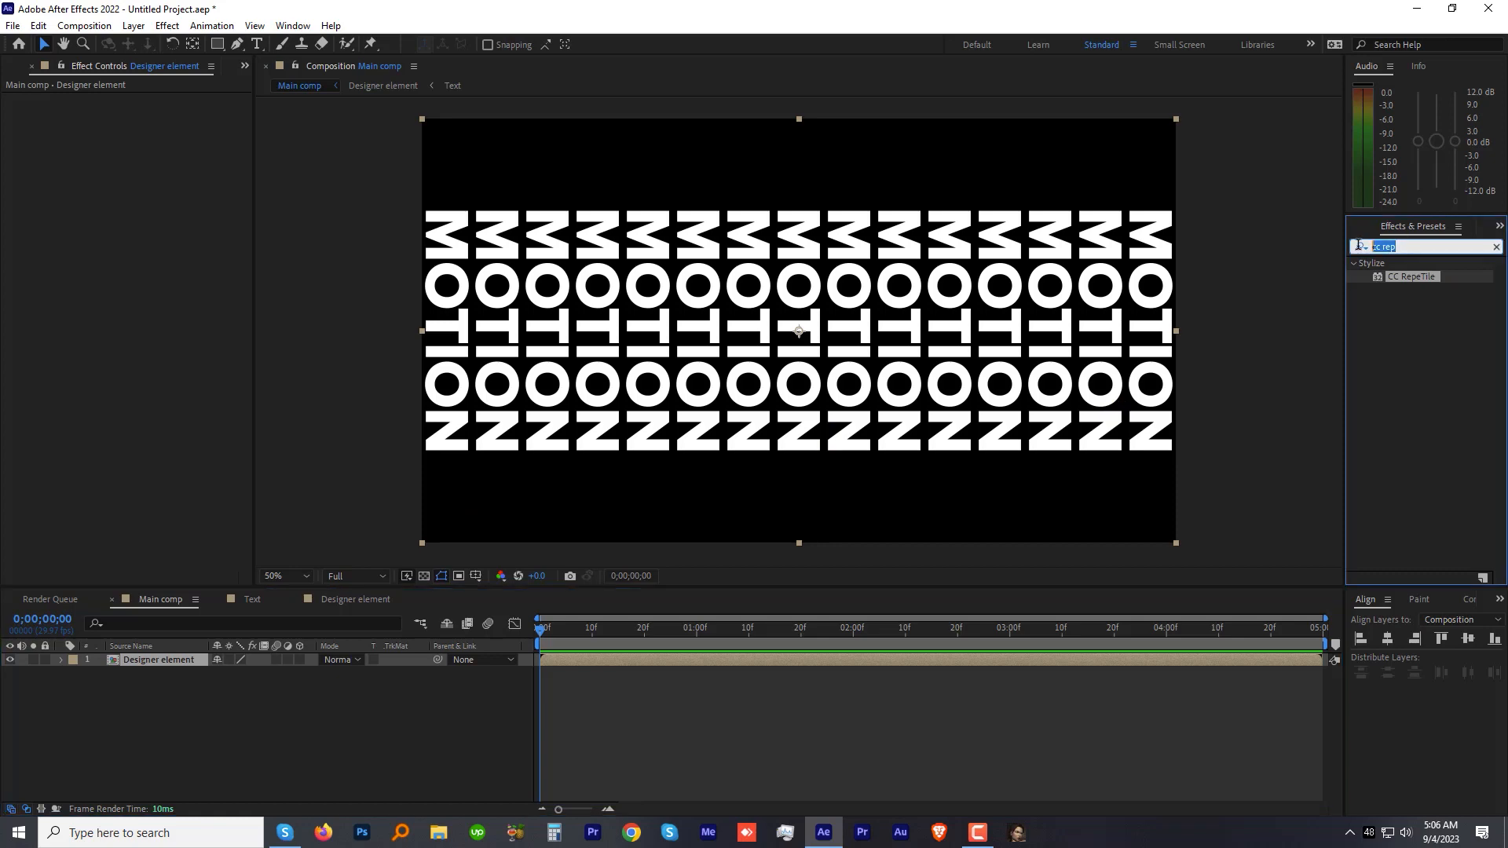
type("cc ")
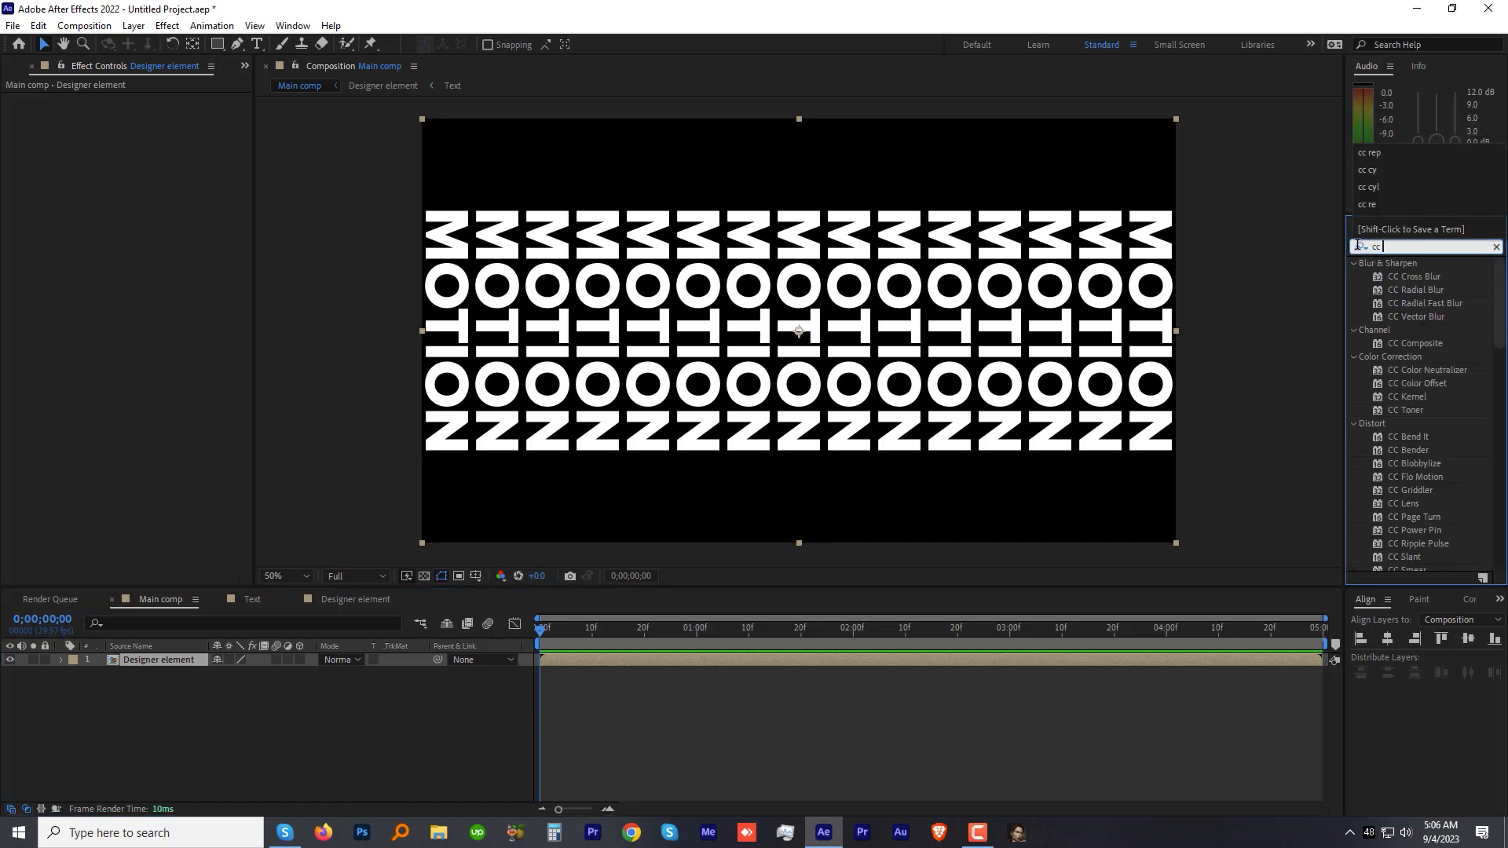
type("cyl")
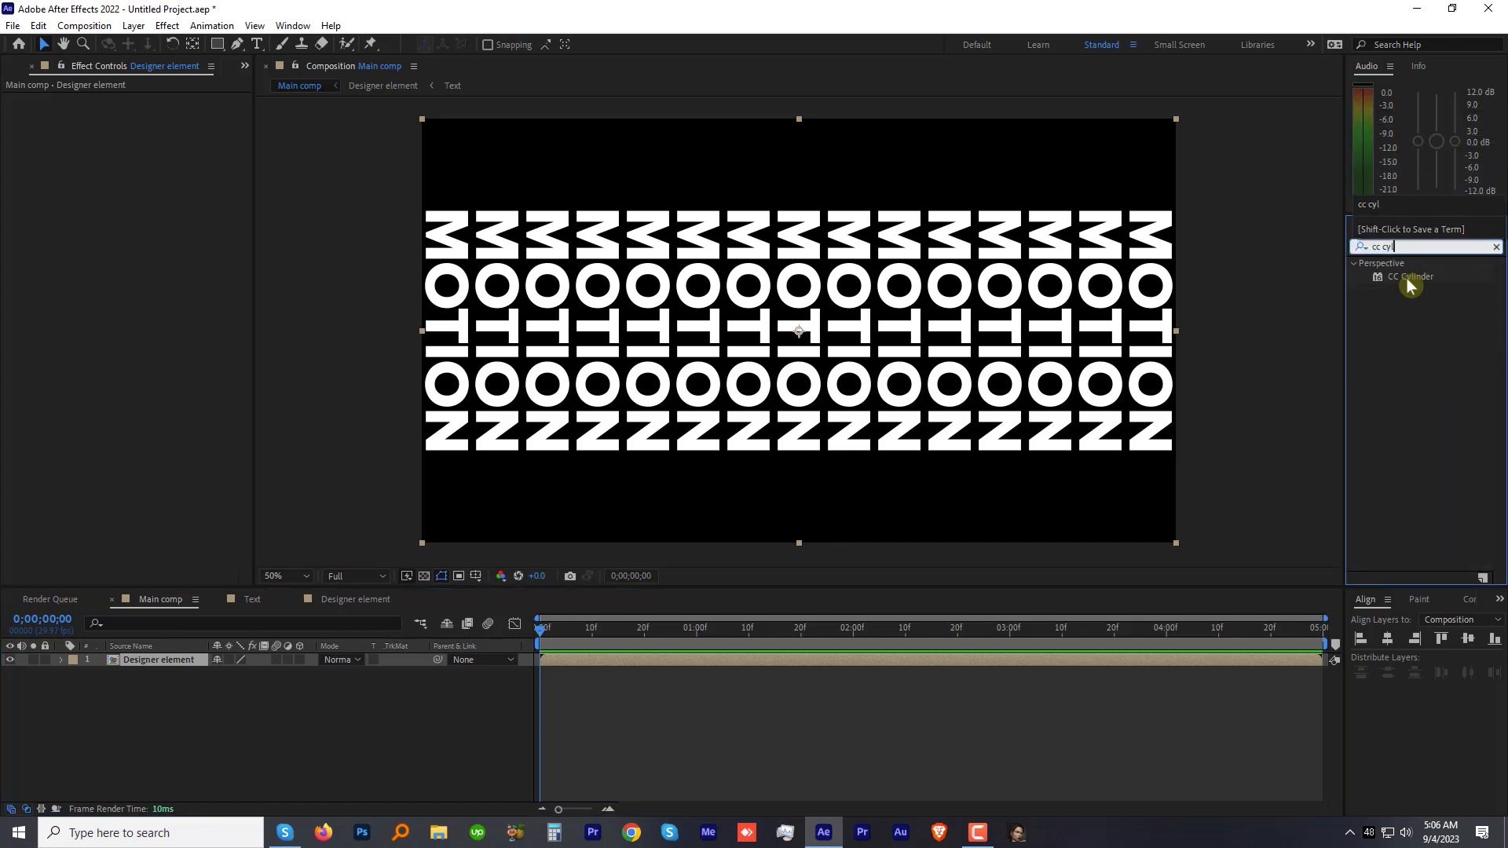
double_click(1411, 275)
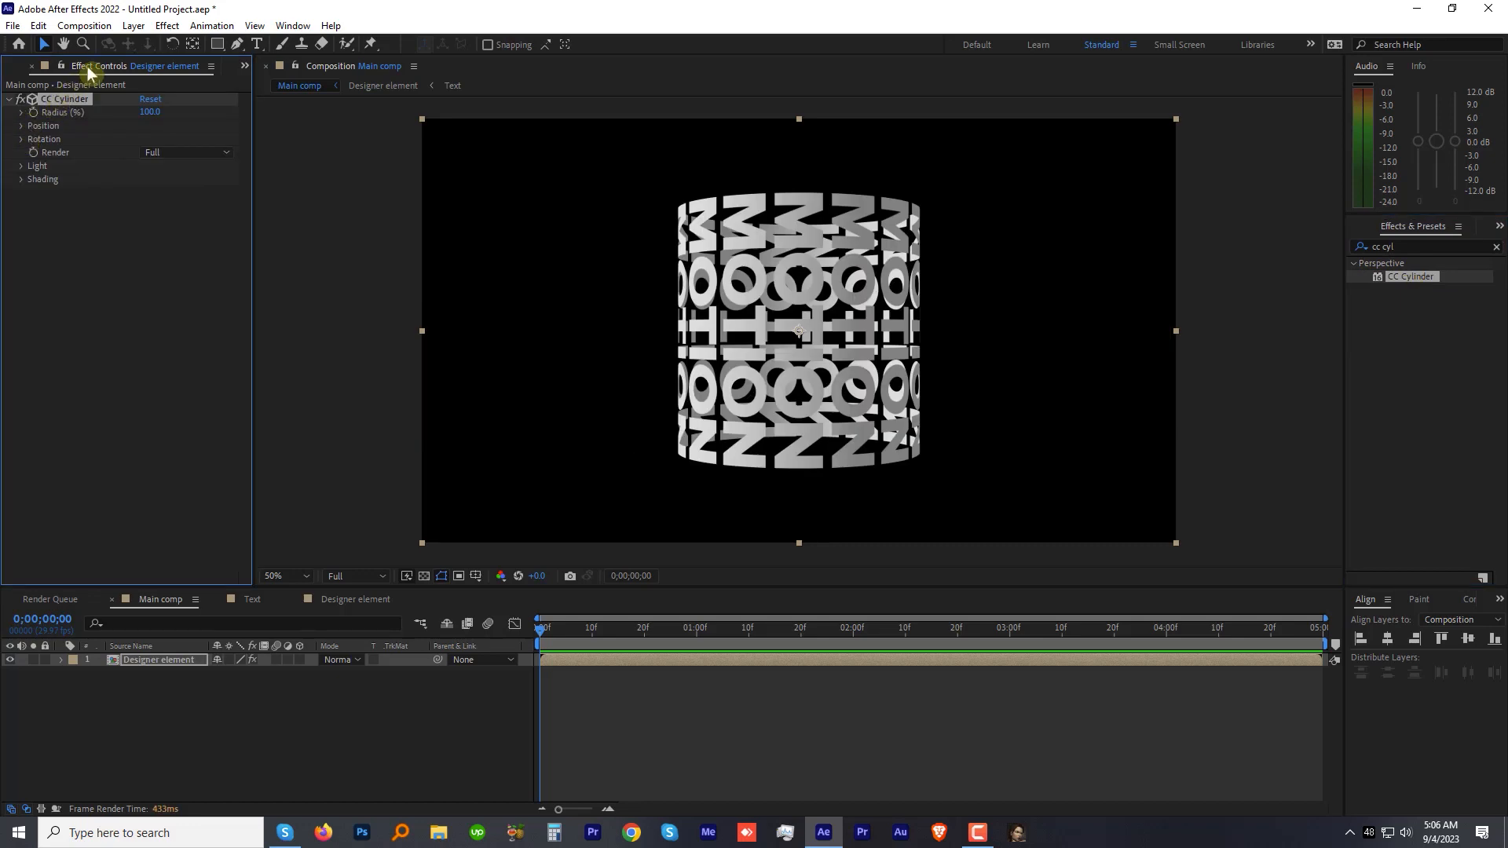
Tilt the cylinder -20° on Rotation X and -90° on Rotation Z.
left_click(24, 139)
left_click(158, 152)
type("-20")
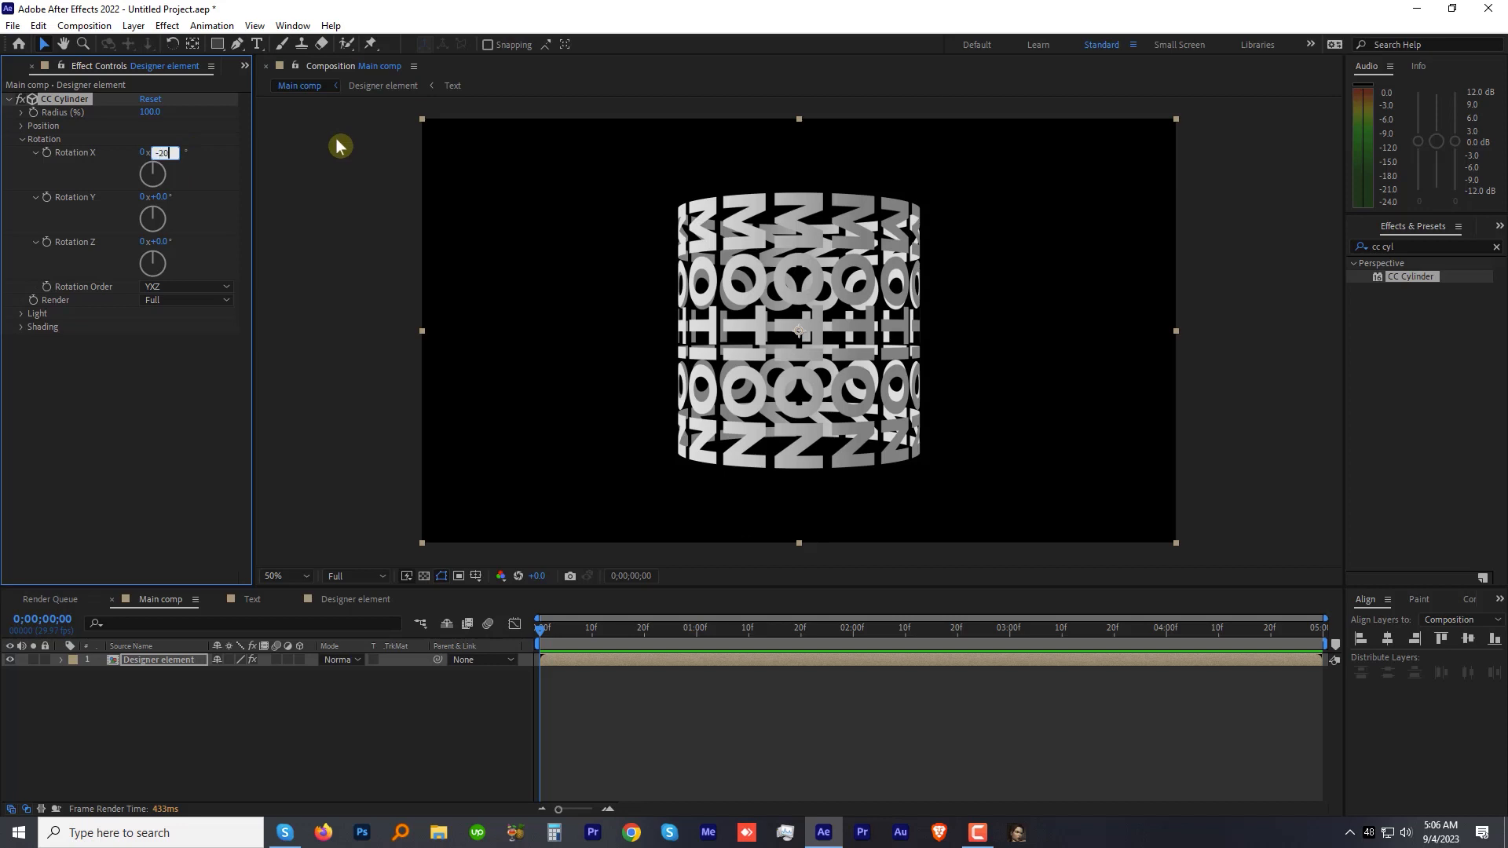
type("45")
key("Return")
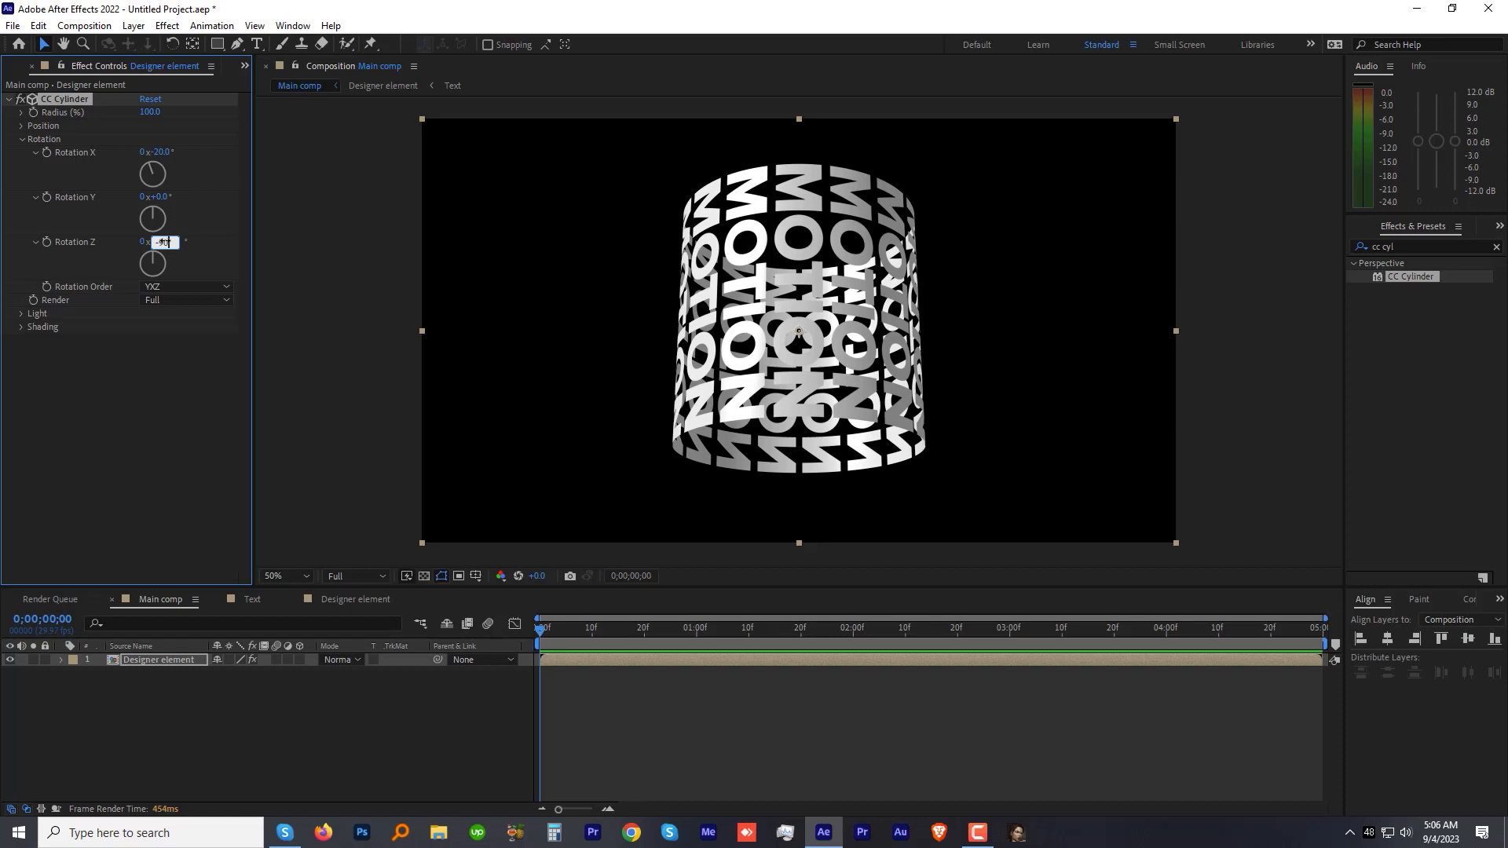
key("Return")
Drive Rotation Y with a time*20 expression and preview the spinning MOTION cylinder.
left_click(49, 203, "alt")
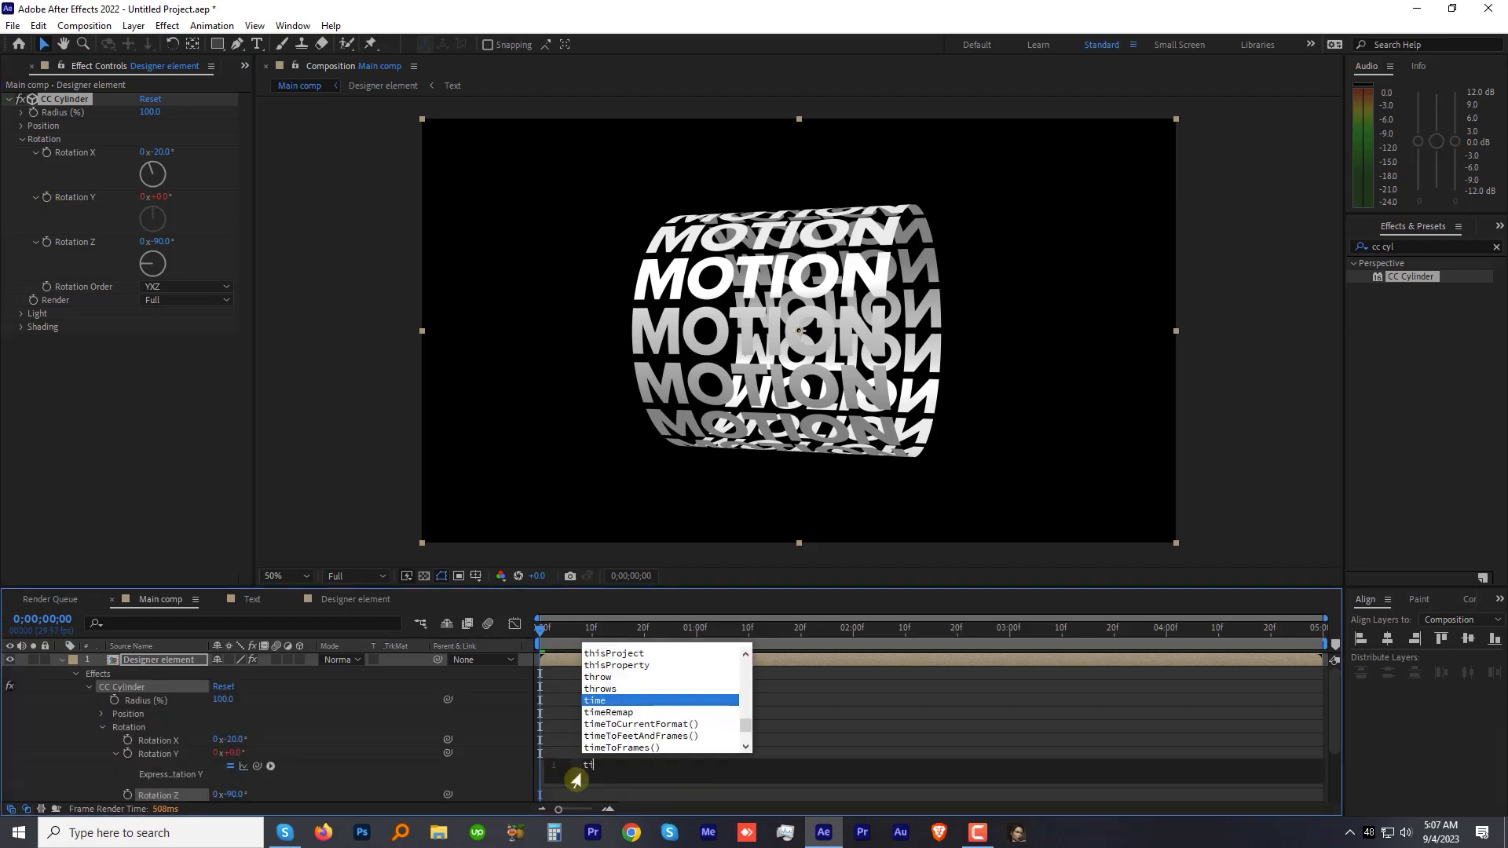
type("time*20")
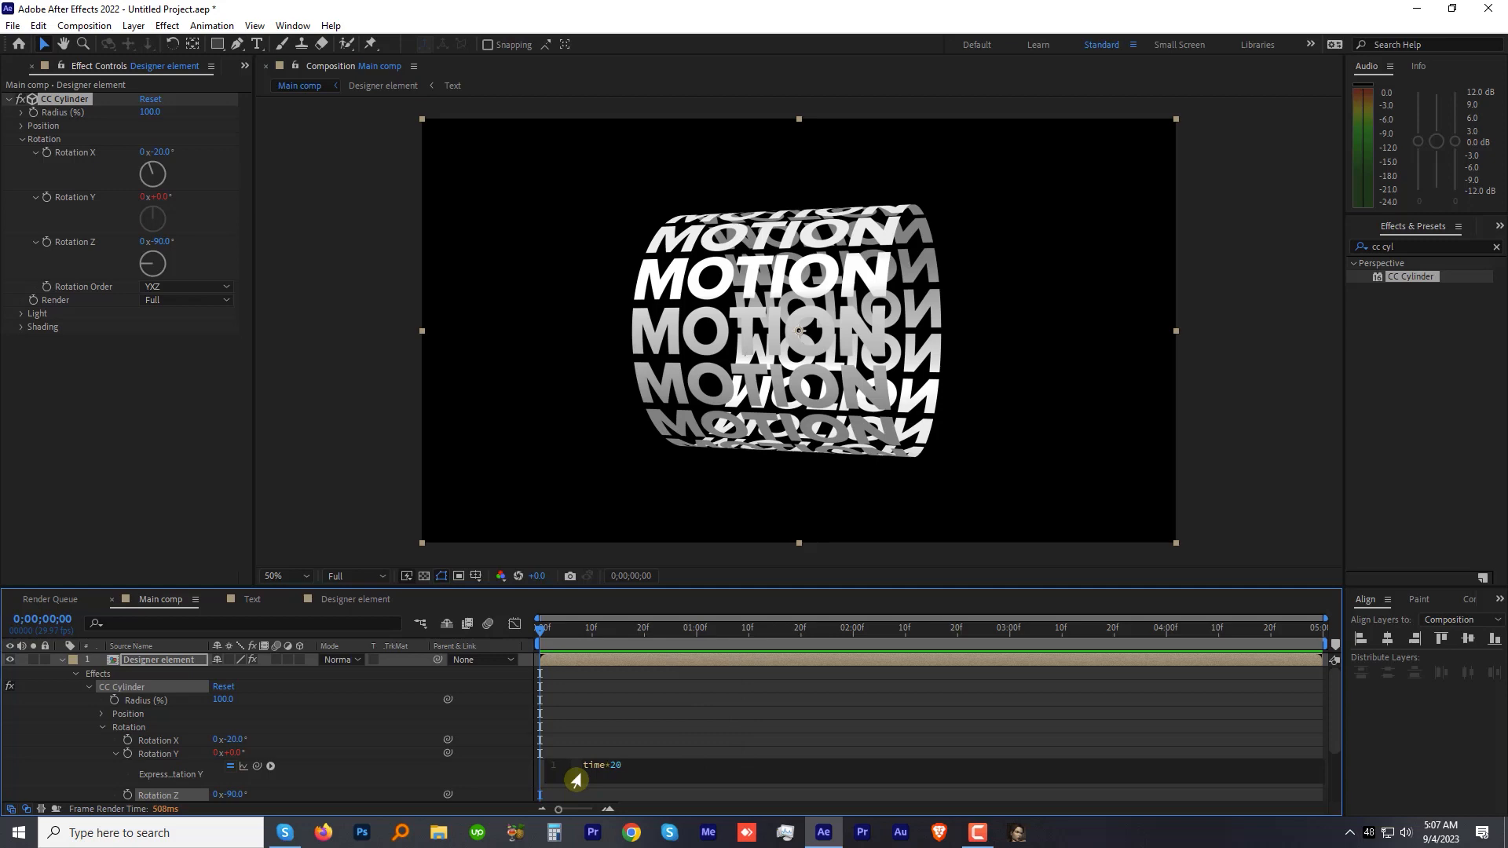
left_click(660, 707)
left_click_drag(542, 628, 540, 628)
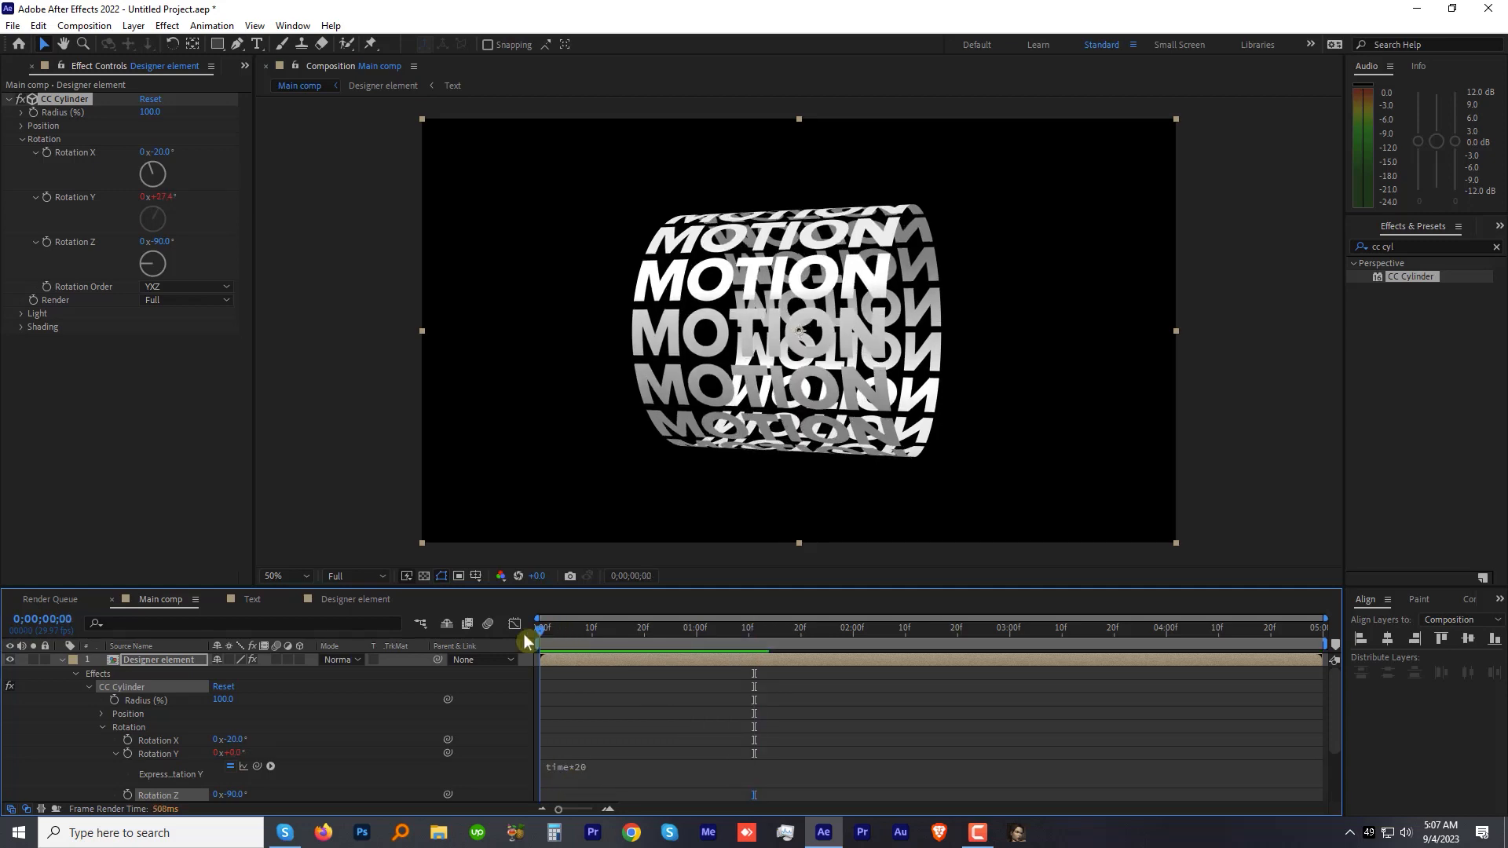
key("space")
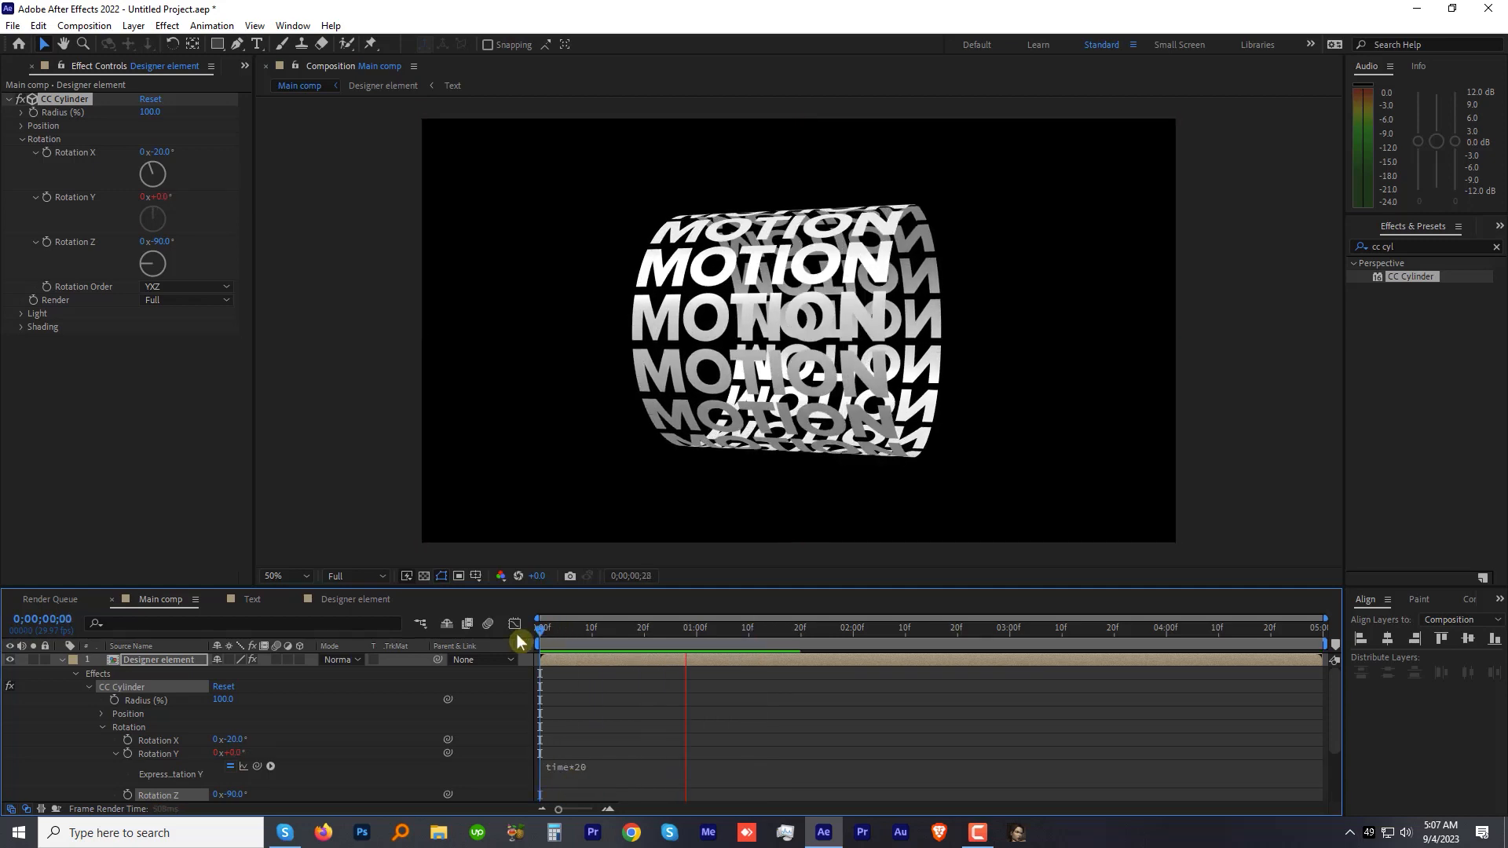
key("space")
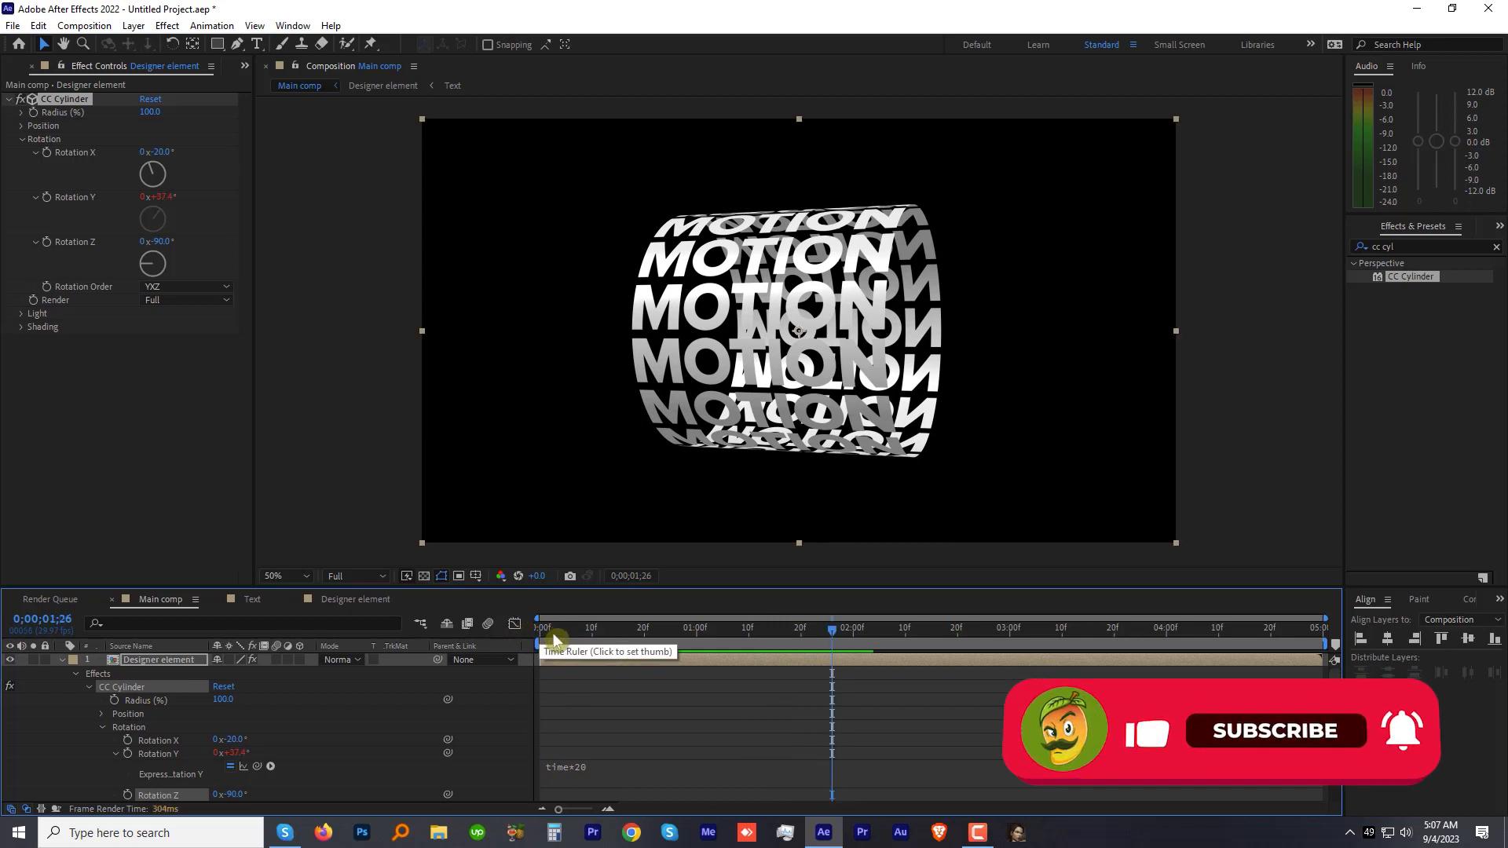
left_click(553, 633)
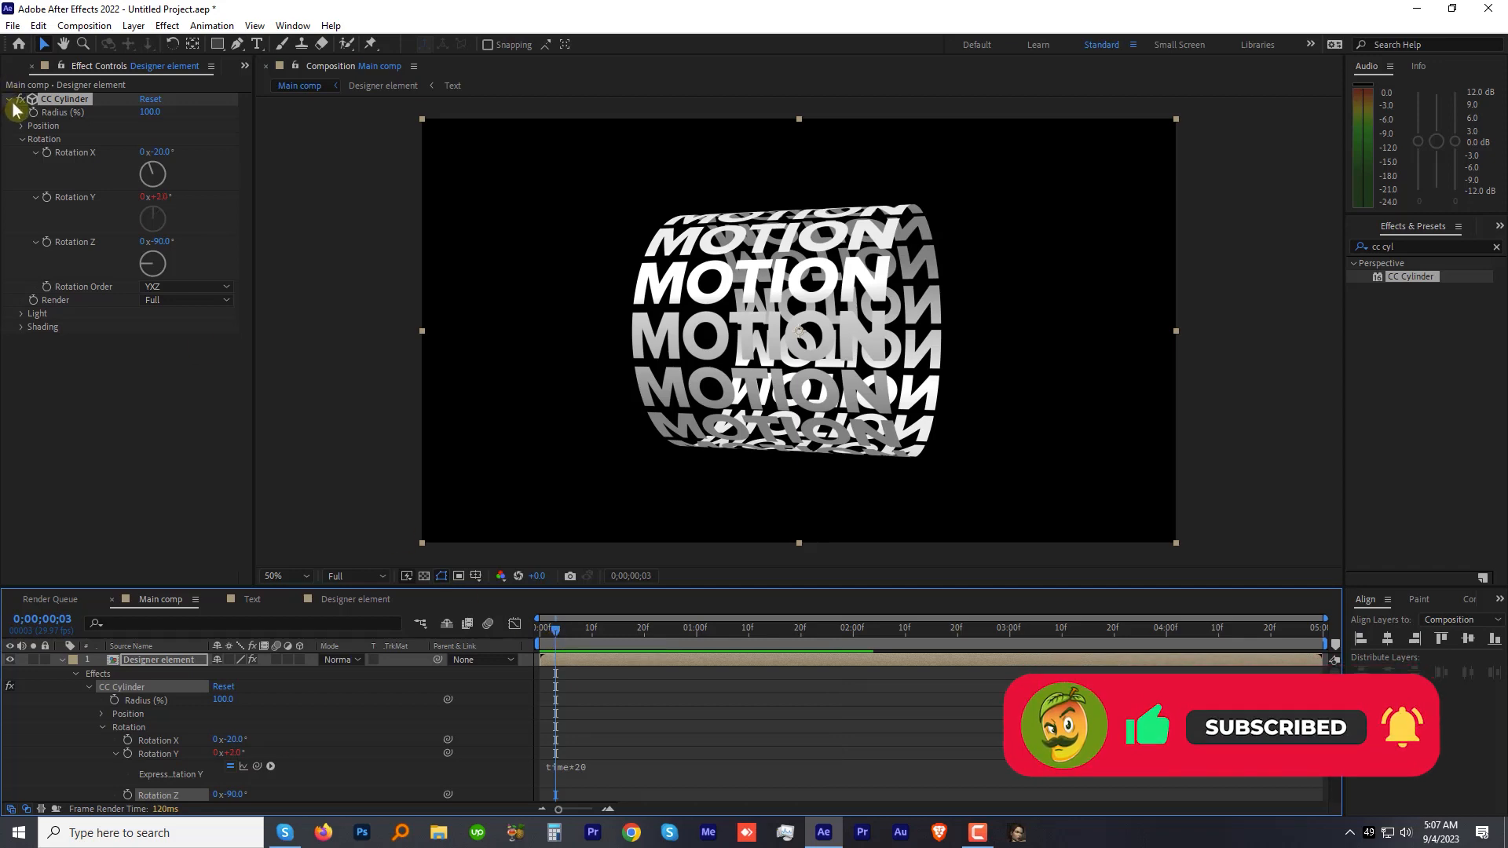
Collapse the rotation settings and try the cylinder's Render mode as Outside, then Inside.
left_click(21, 139)
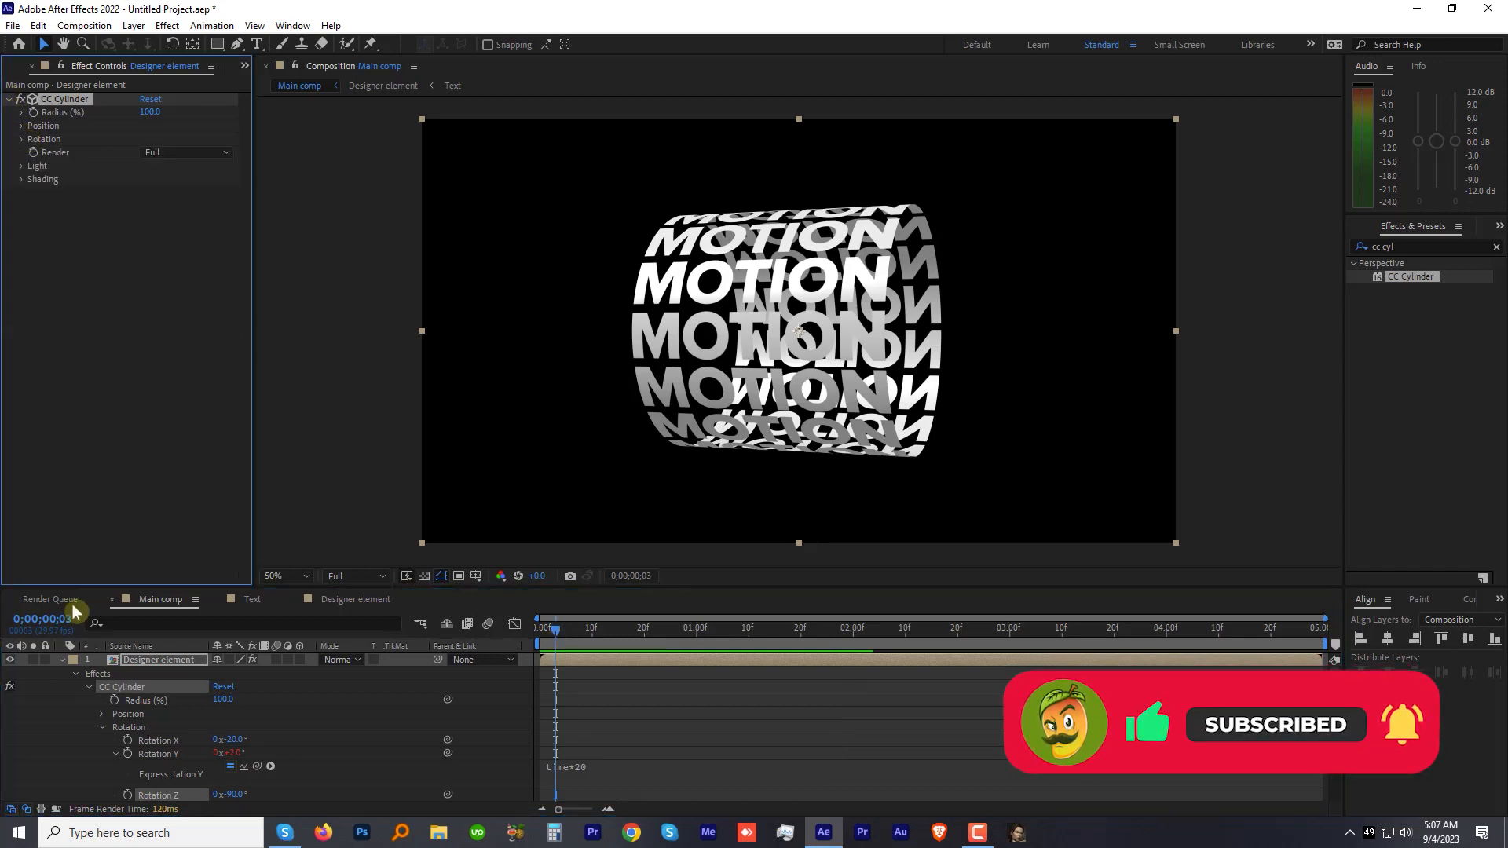
left_click(62, 661)
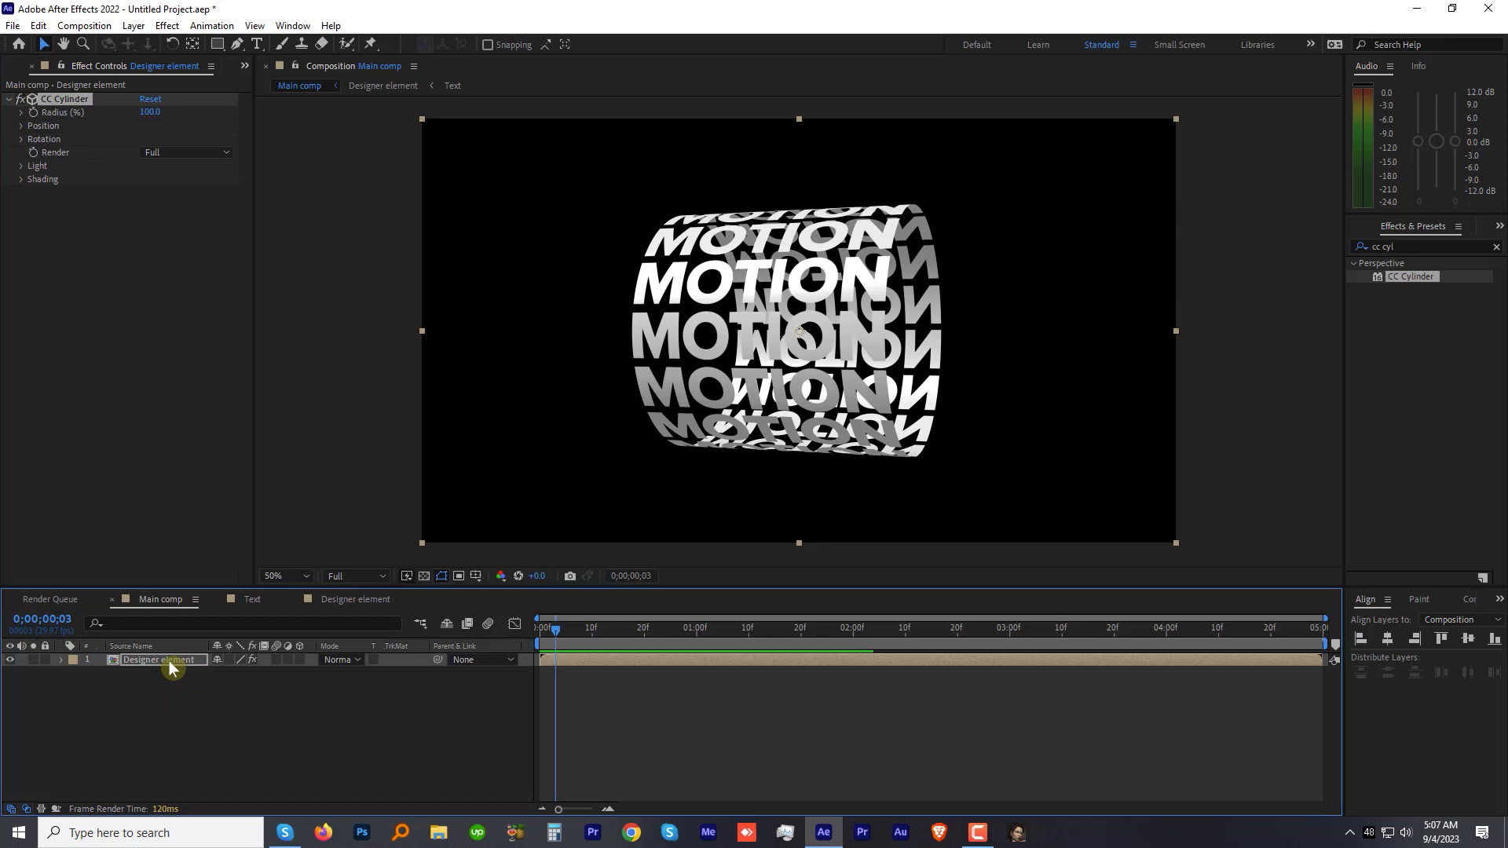
left_click(172, 153)
left_click(183, 186)
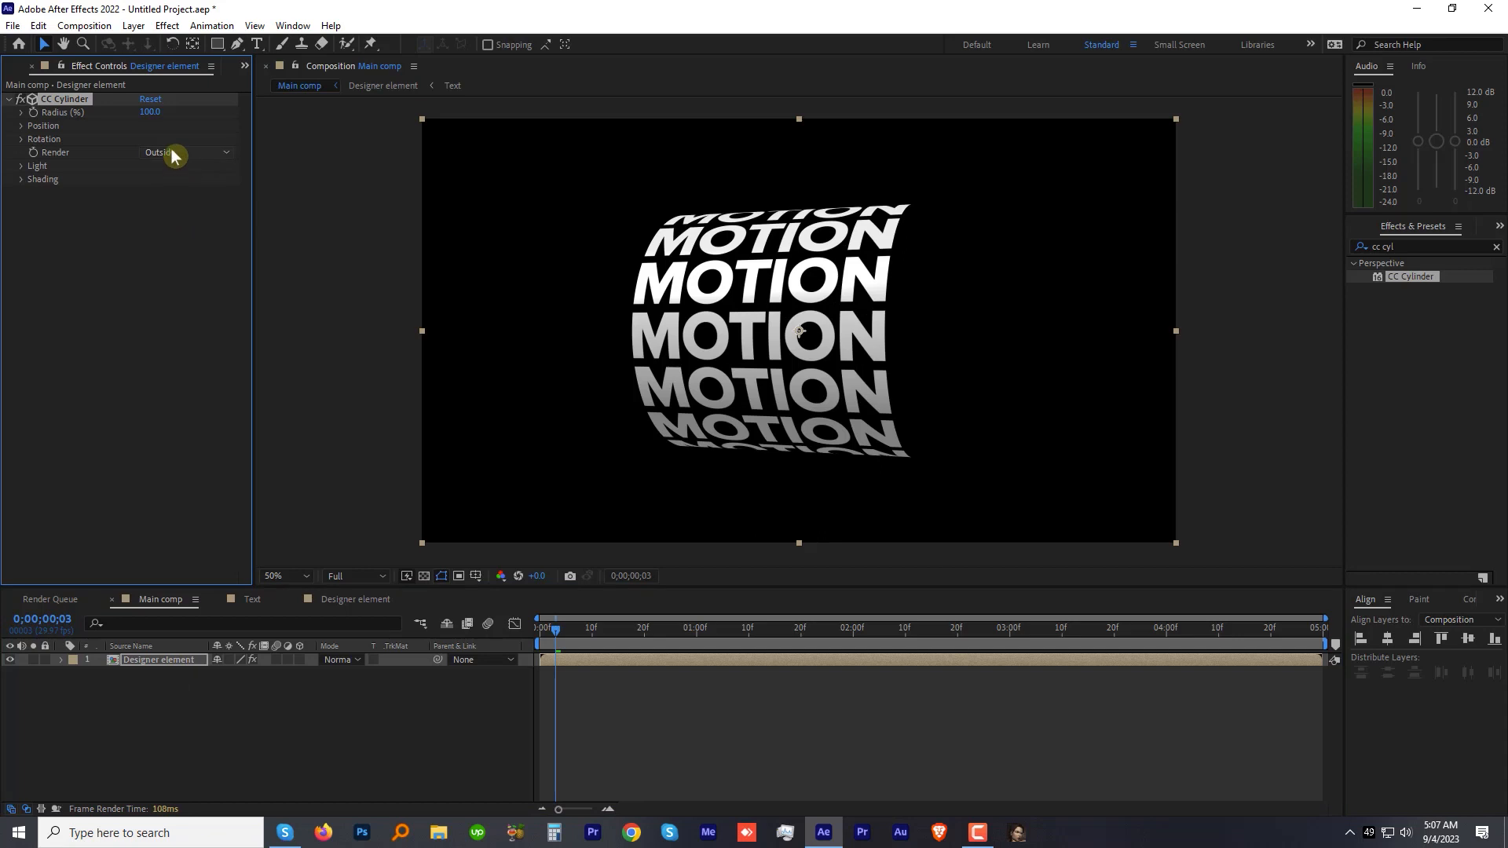
left_click(175, 153)
left_click(180, 206)
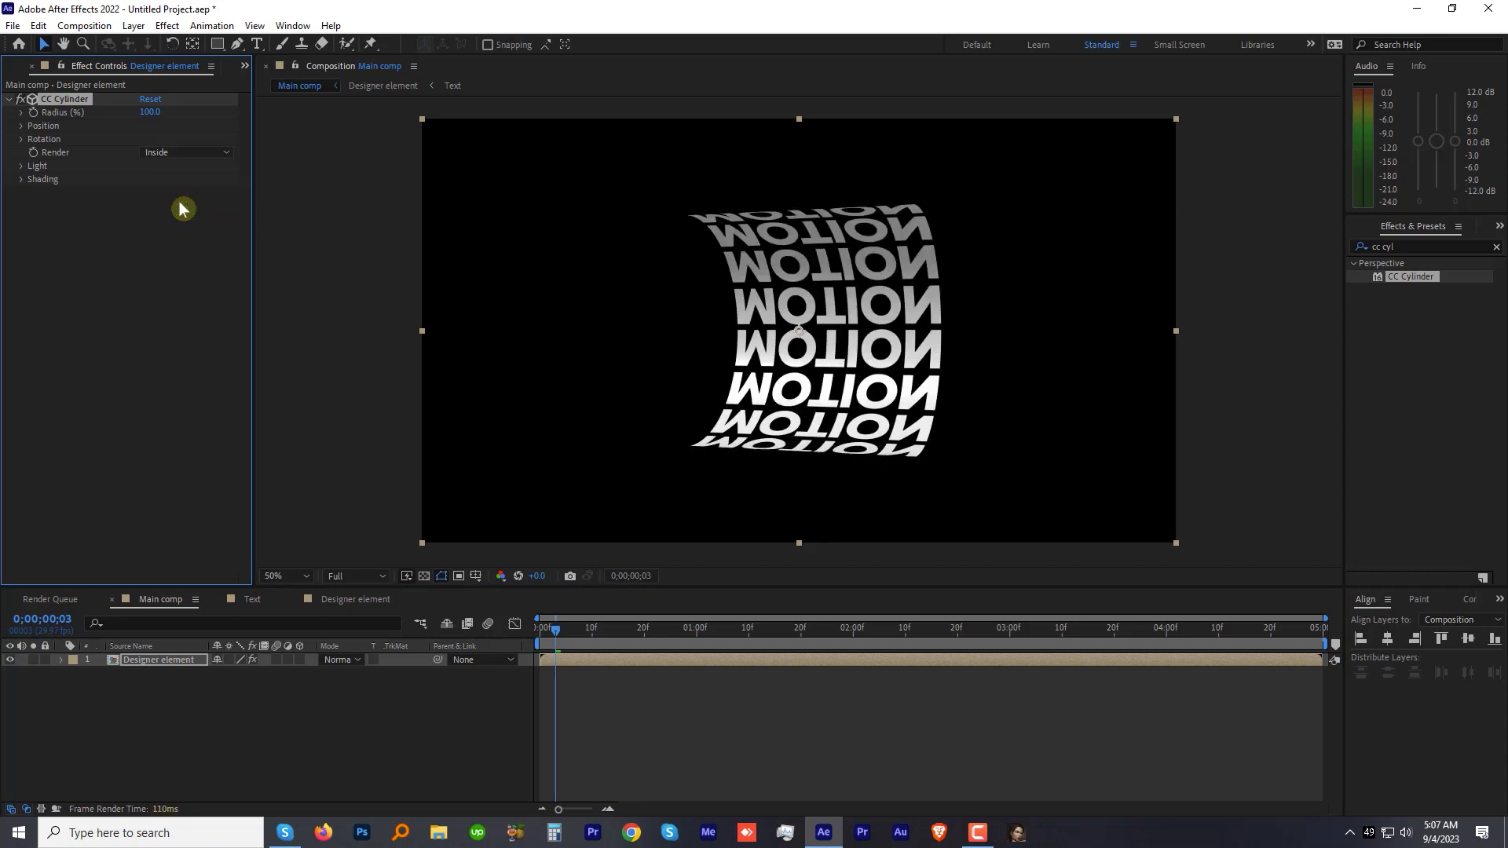
Set Render back to Full so both faces show, and select the Designer element layer.
left_click(183, 154)
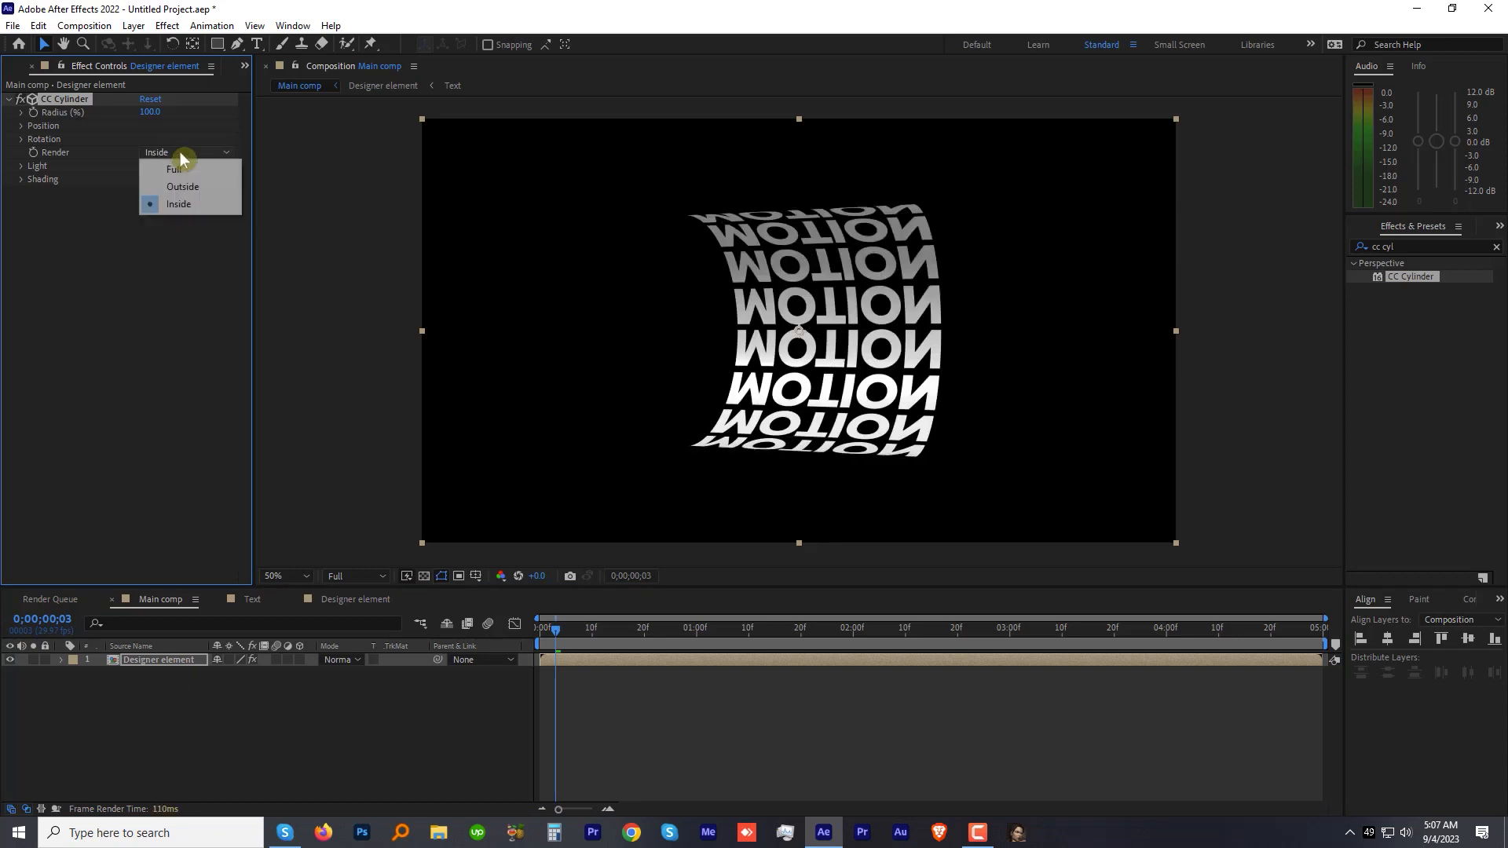
left_click(177, 172)
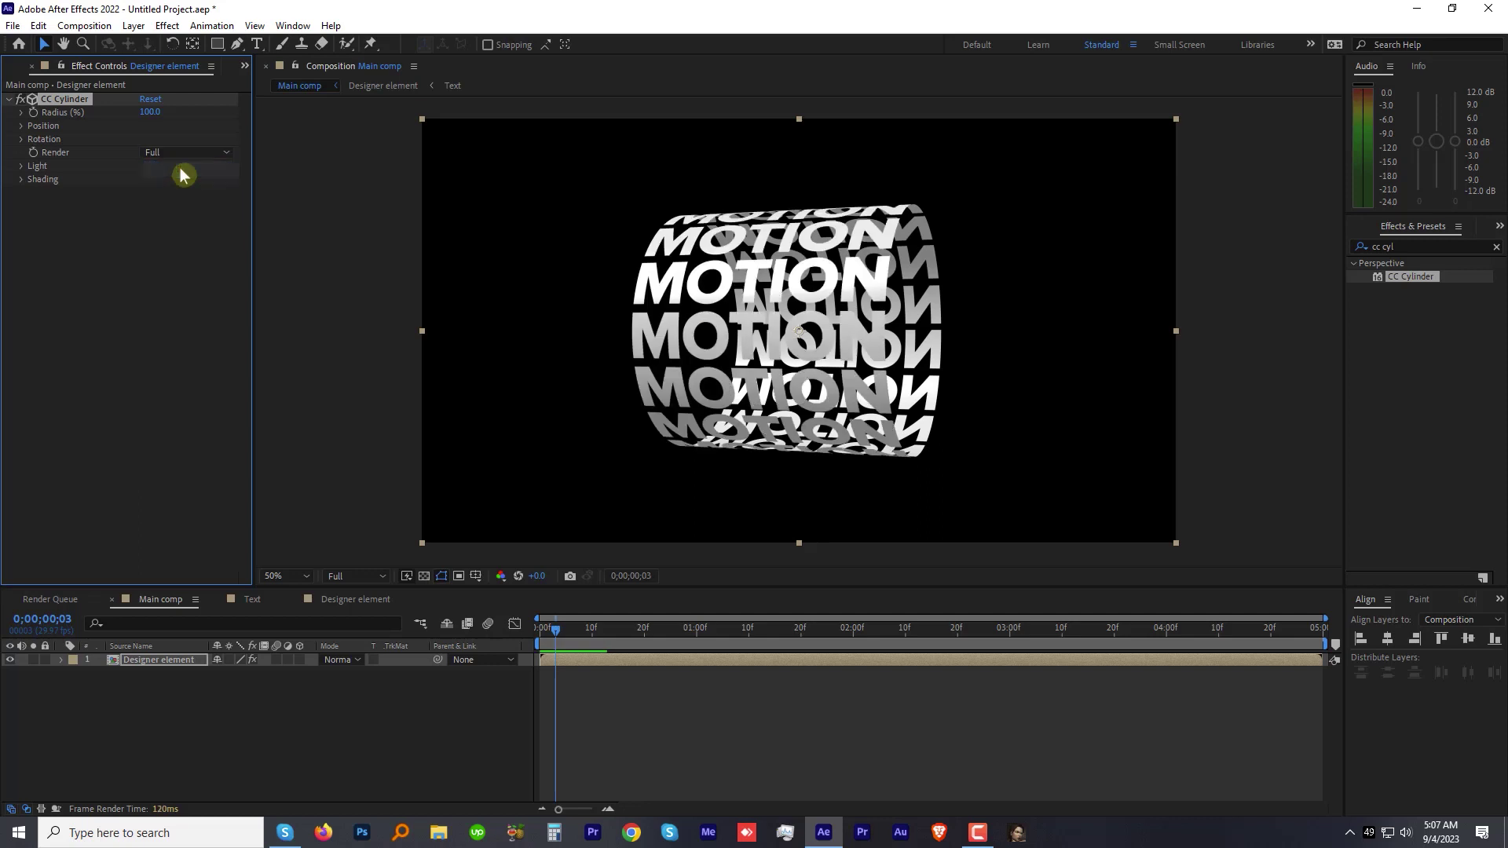
left_click(158, 663)
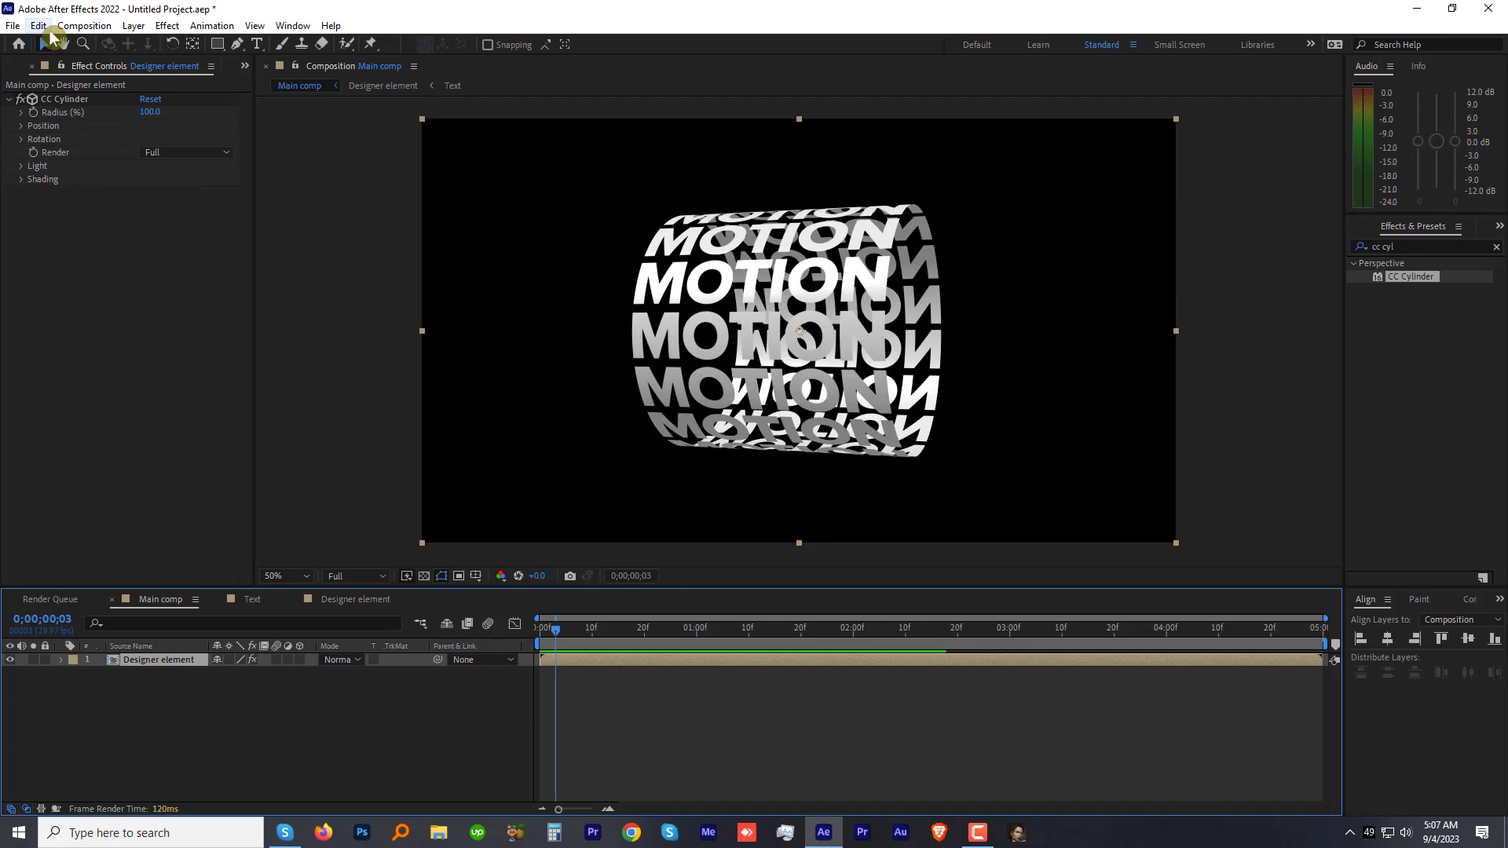
Duplicate the Designer element layer and set the top copy to render Outside faces only.
left_click(39, 24)
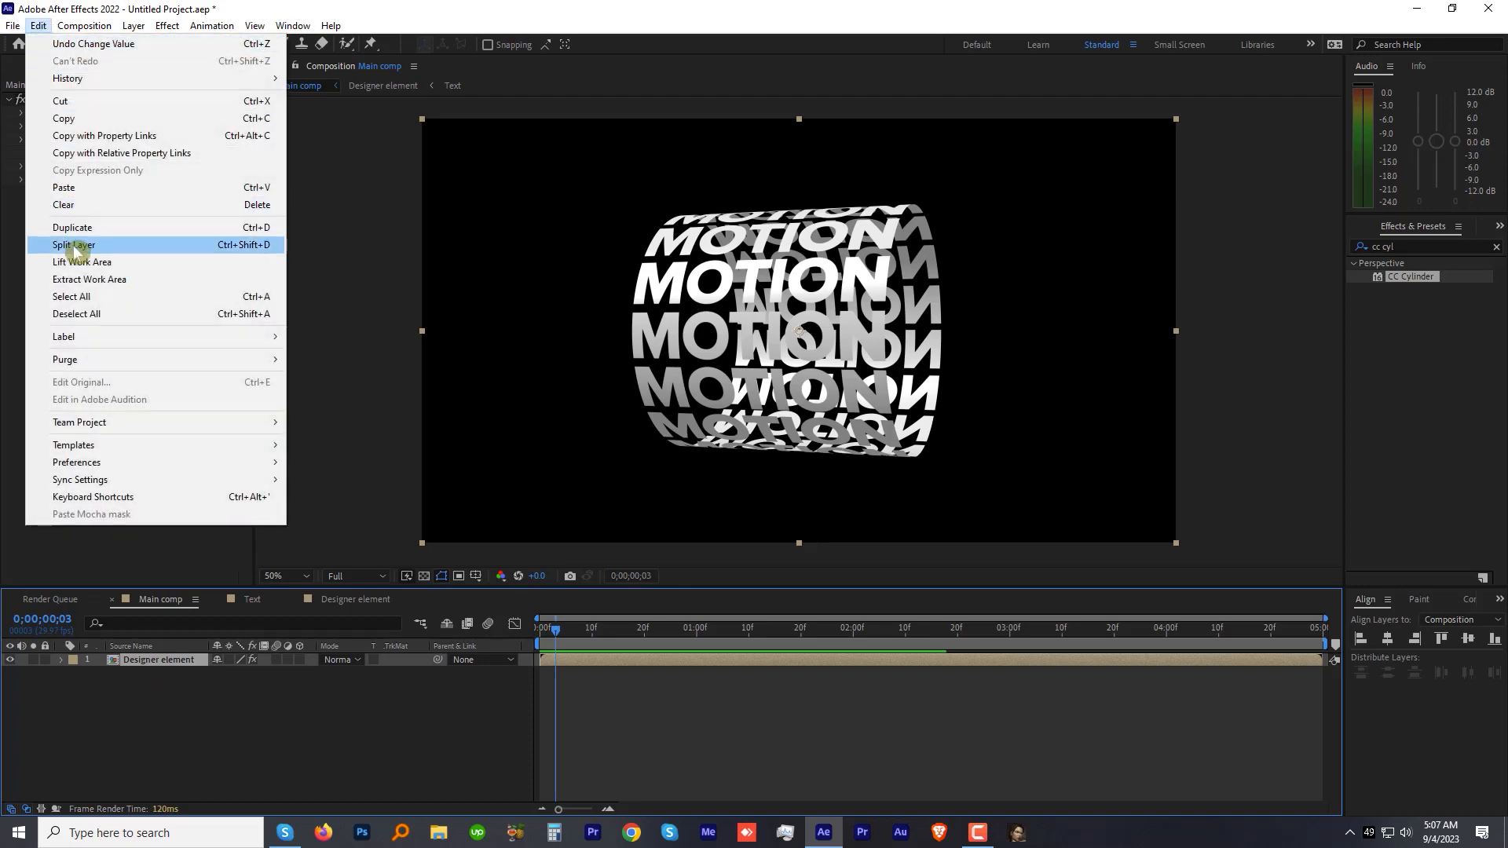
left_click(81, 233)
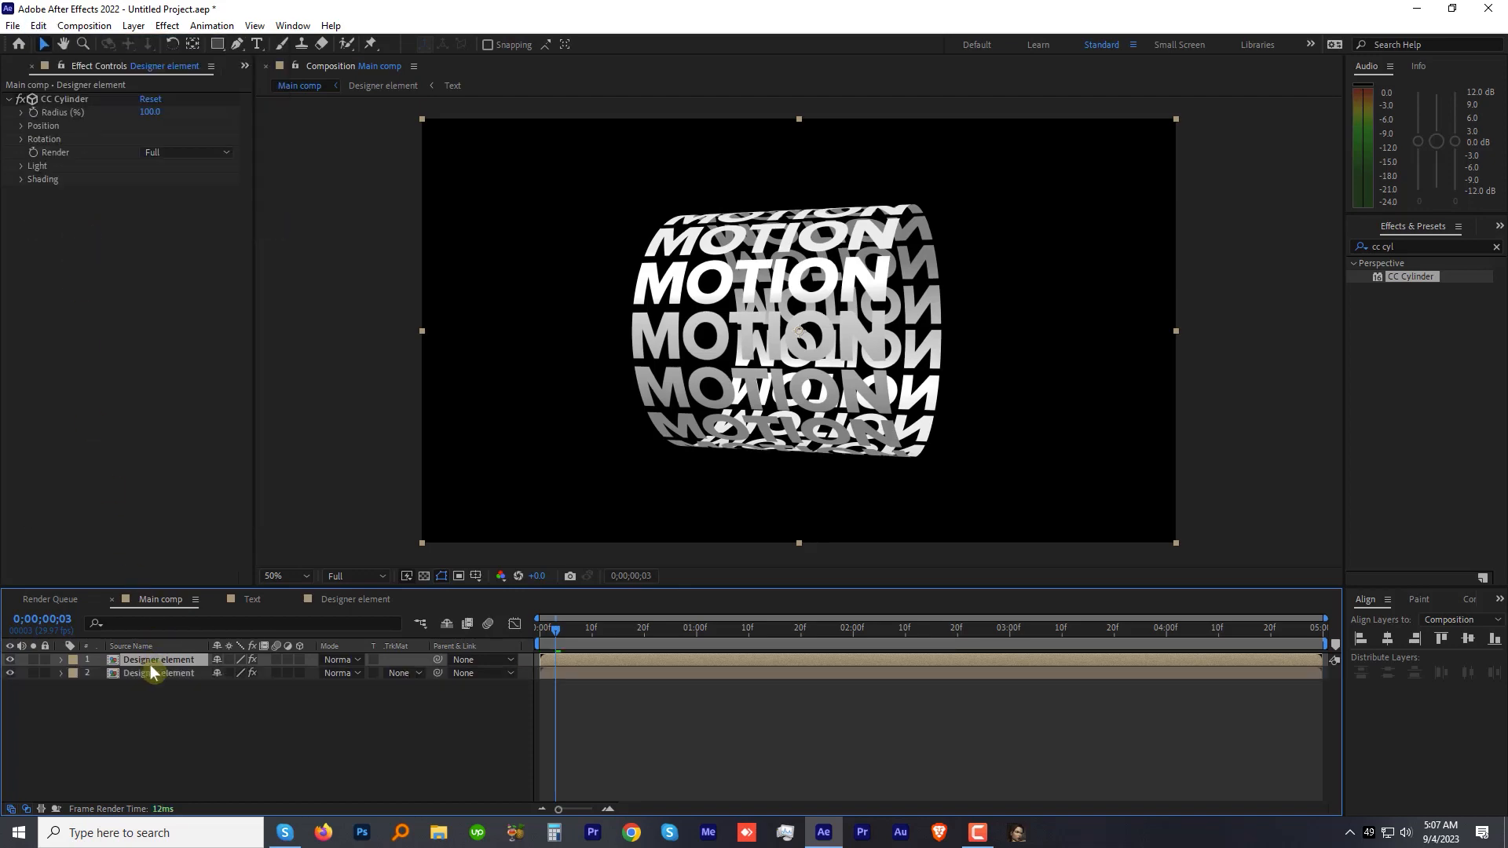
left_click(186, 152)
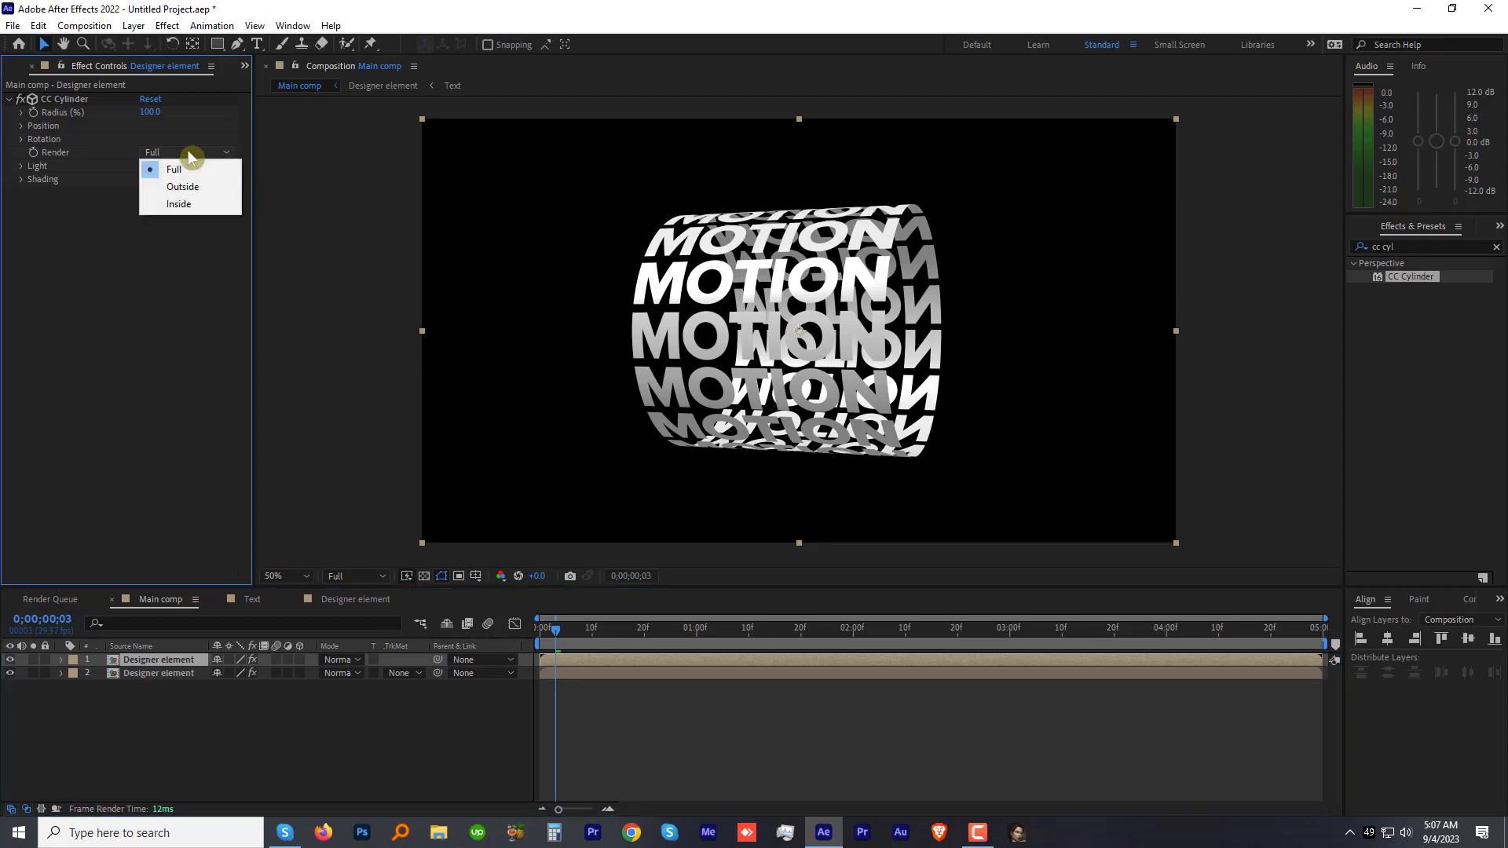
left_click(183, 186)
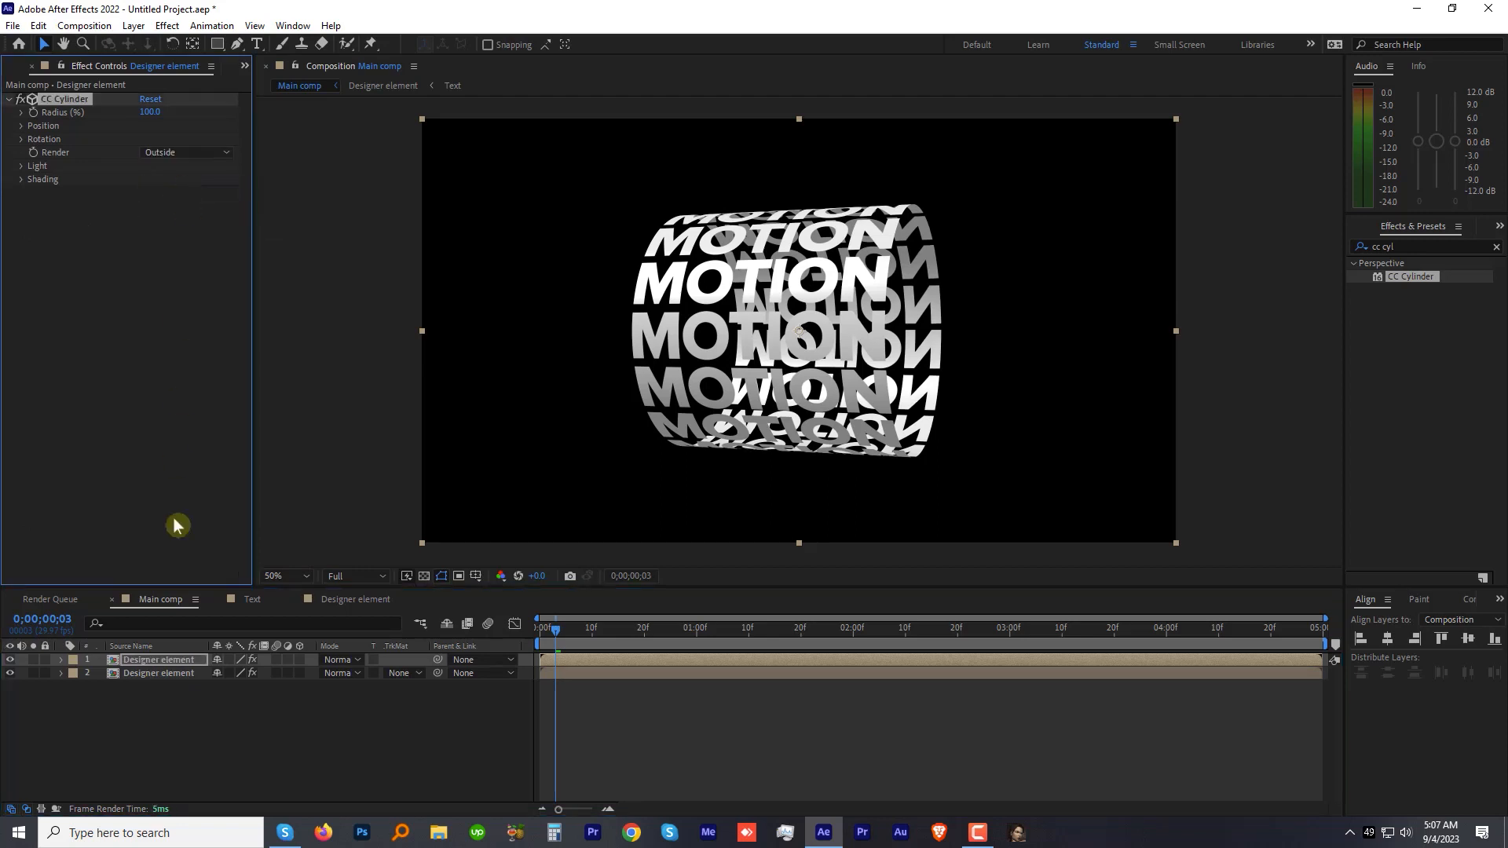
Set the second copy to render Inside faces and toggle the top copy's visibility to check.
left_click(180, 674)
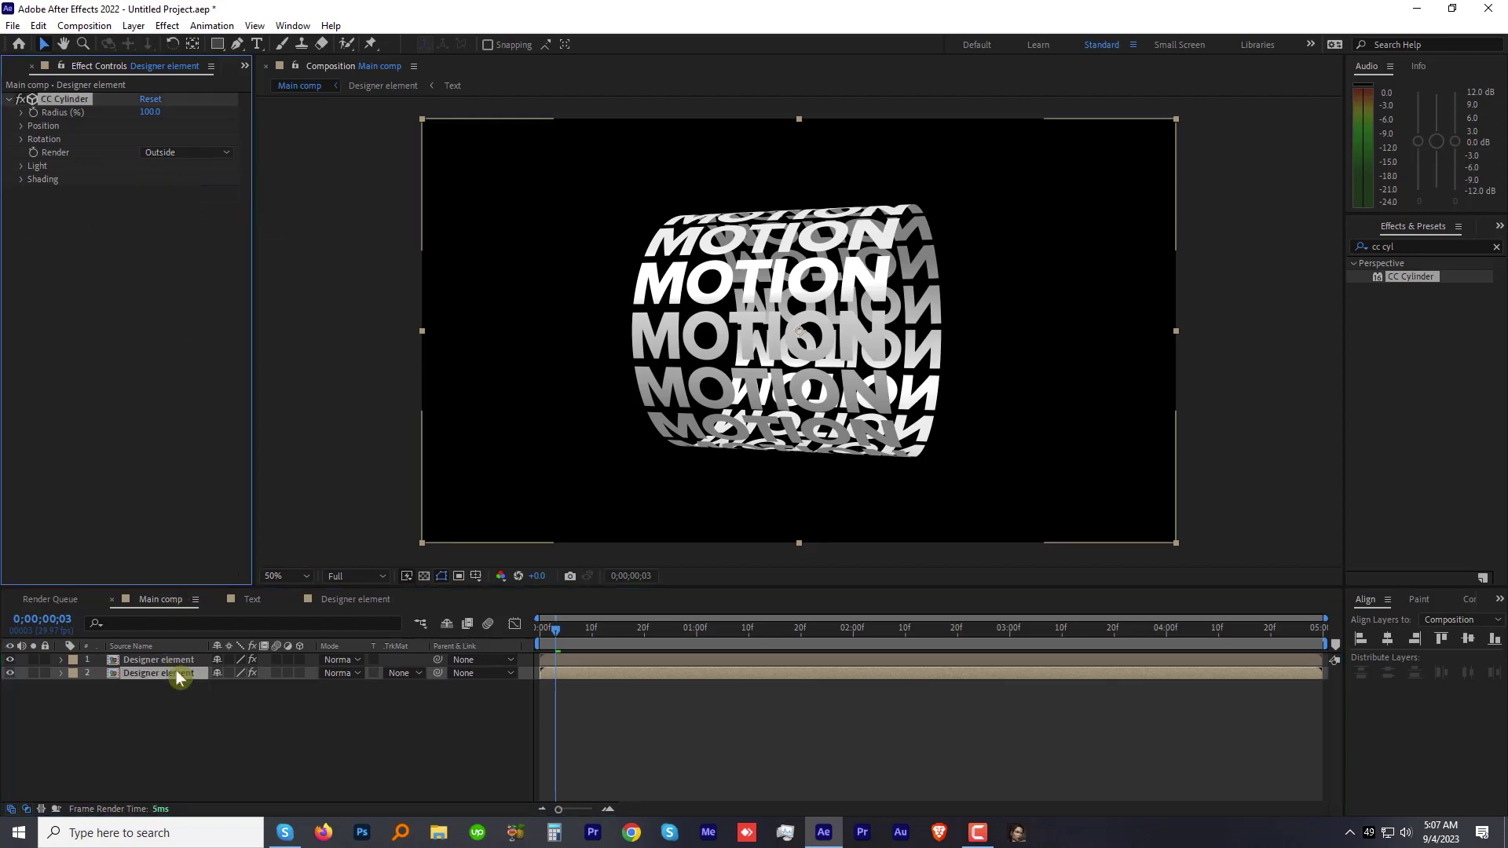
left_click(186, 151)
left_click(179, 205)
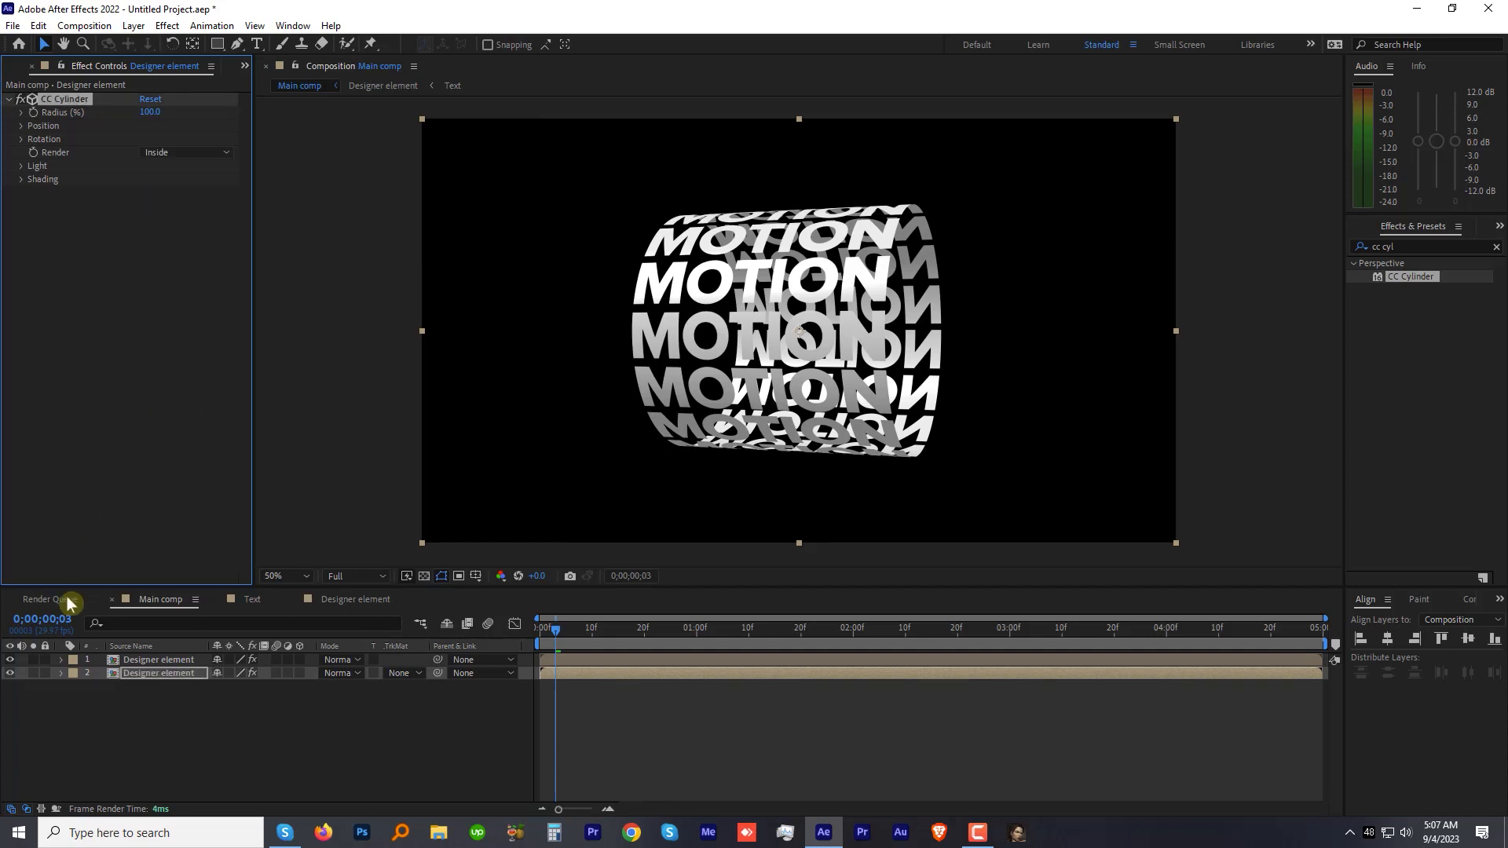
left_click(15, 679)
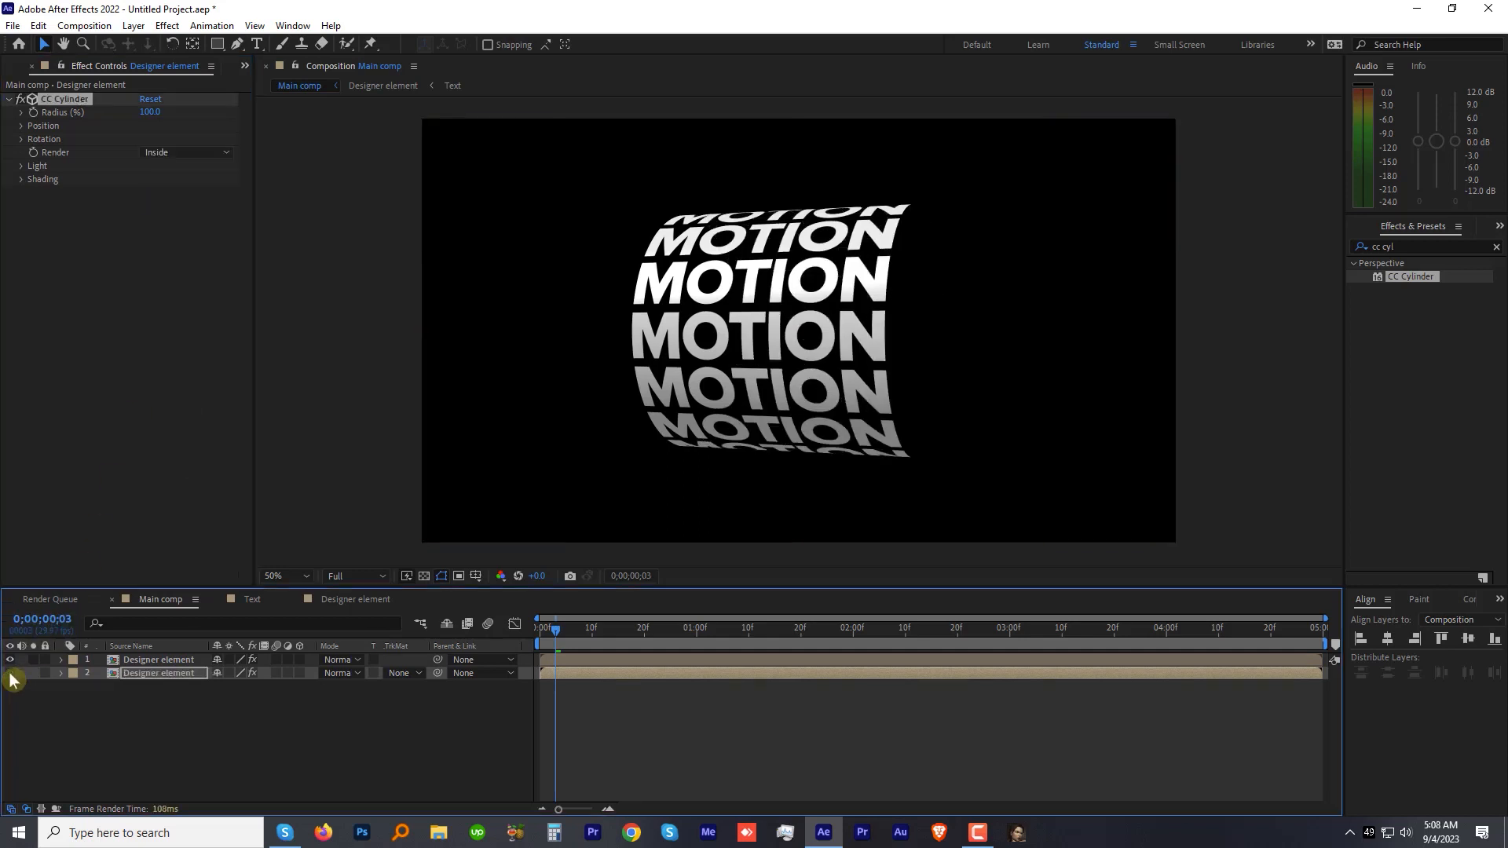
left_click(10, 673)
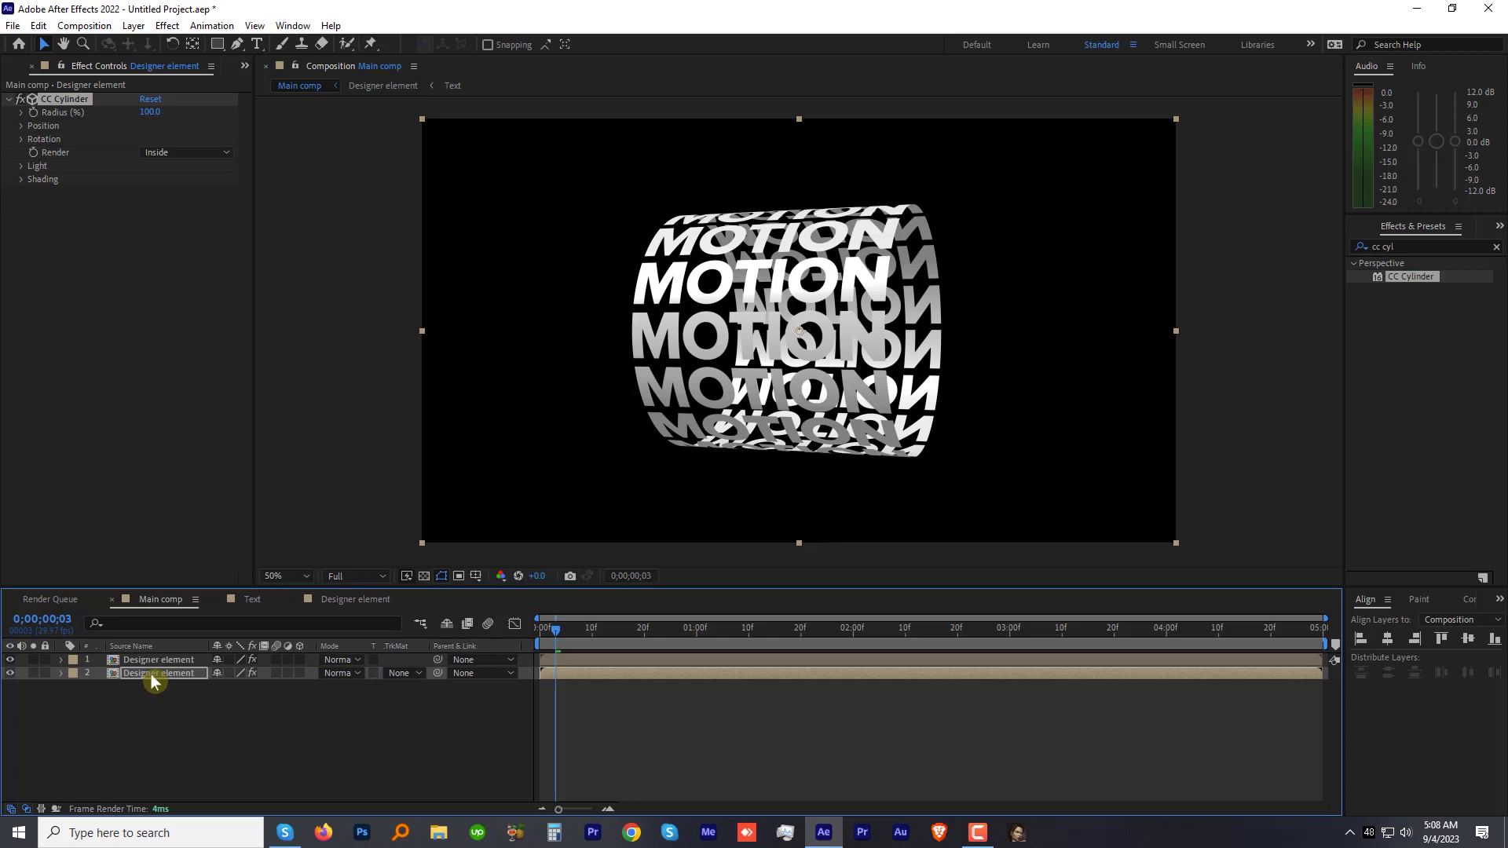
On the inner-face copy, set CC Cylinder Light Intensity to 0.
left_click(153, 674)
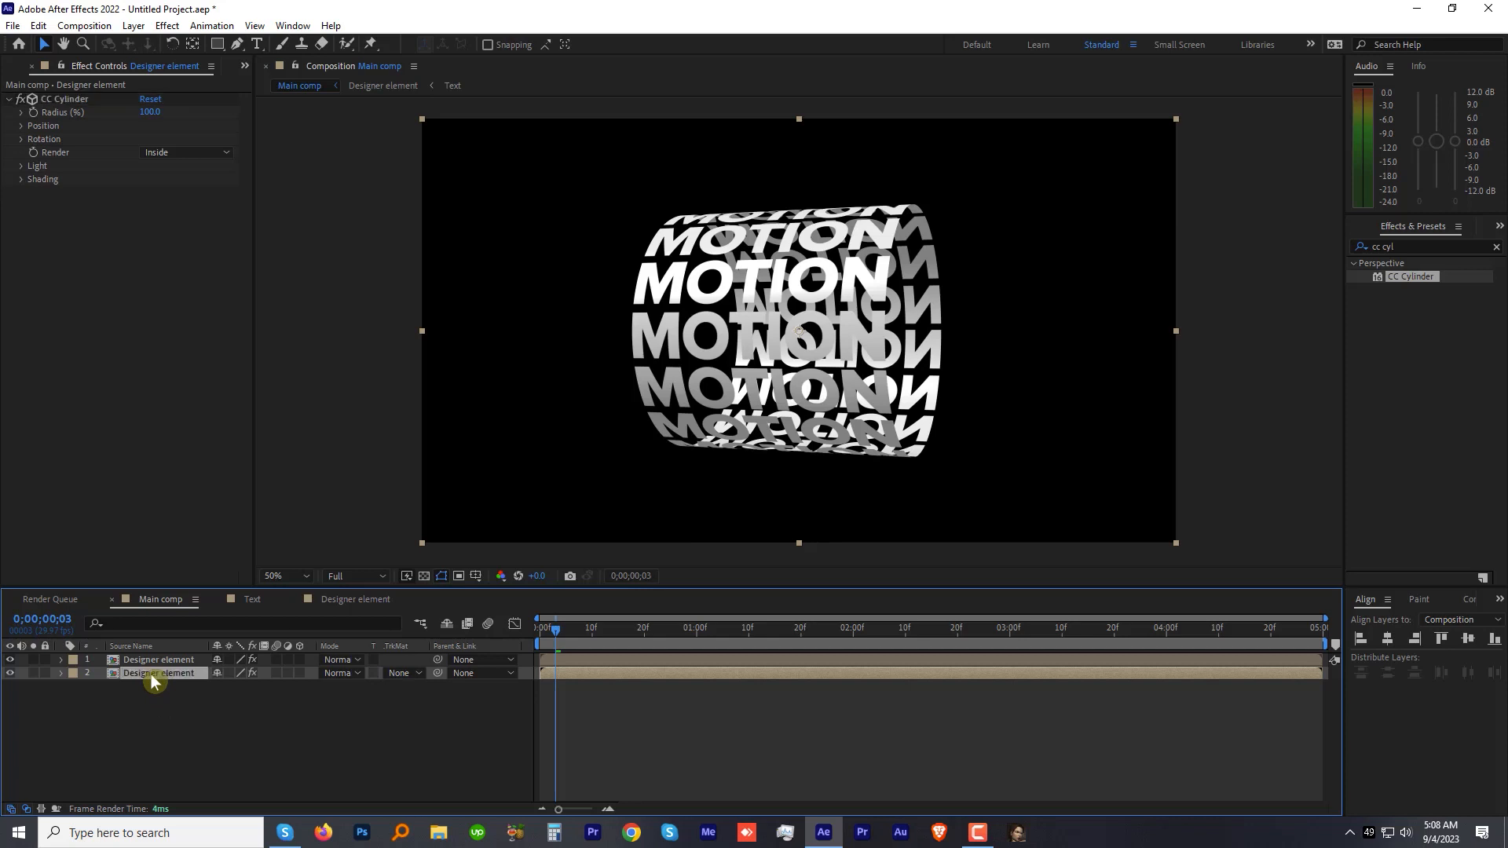
left_click(23, 166)
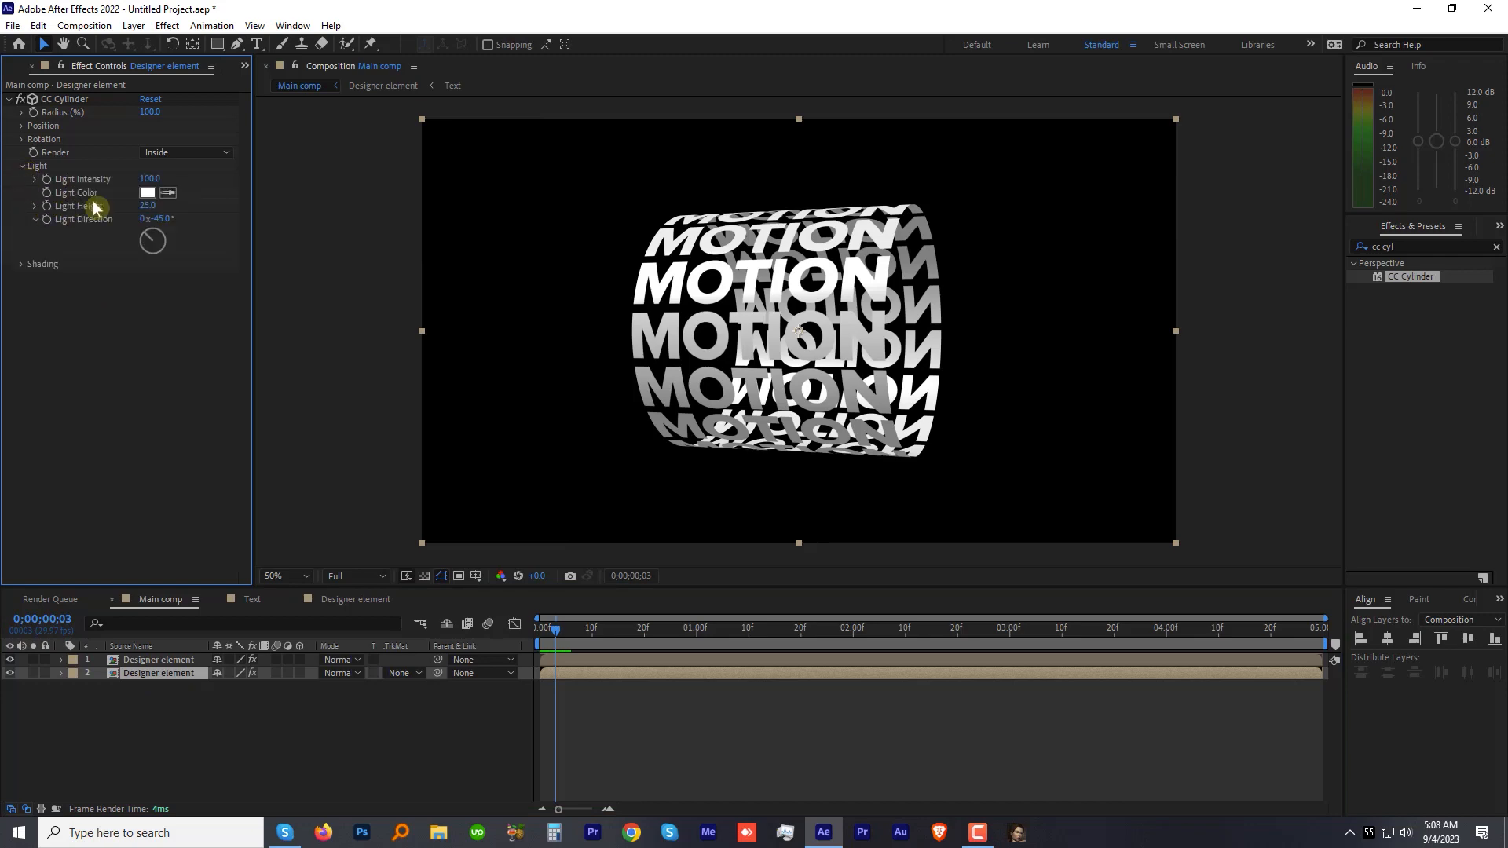
type("0")
key("Return")
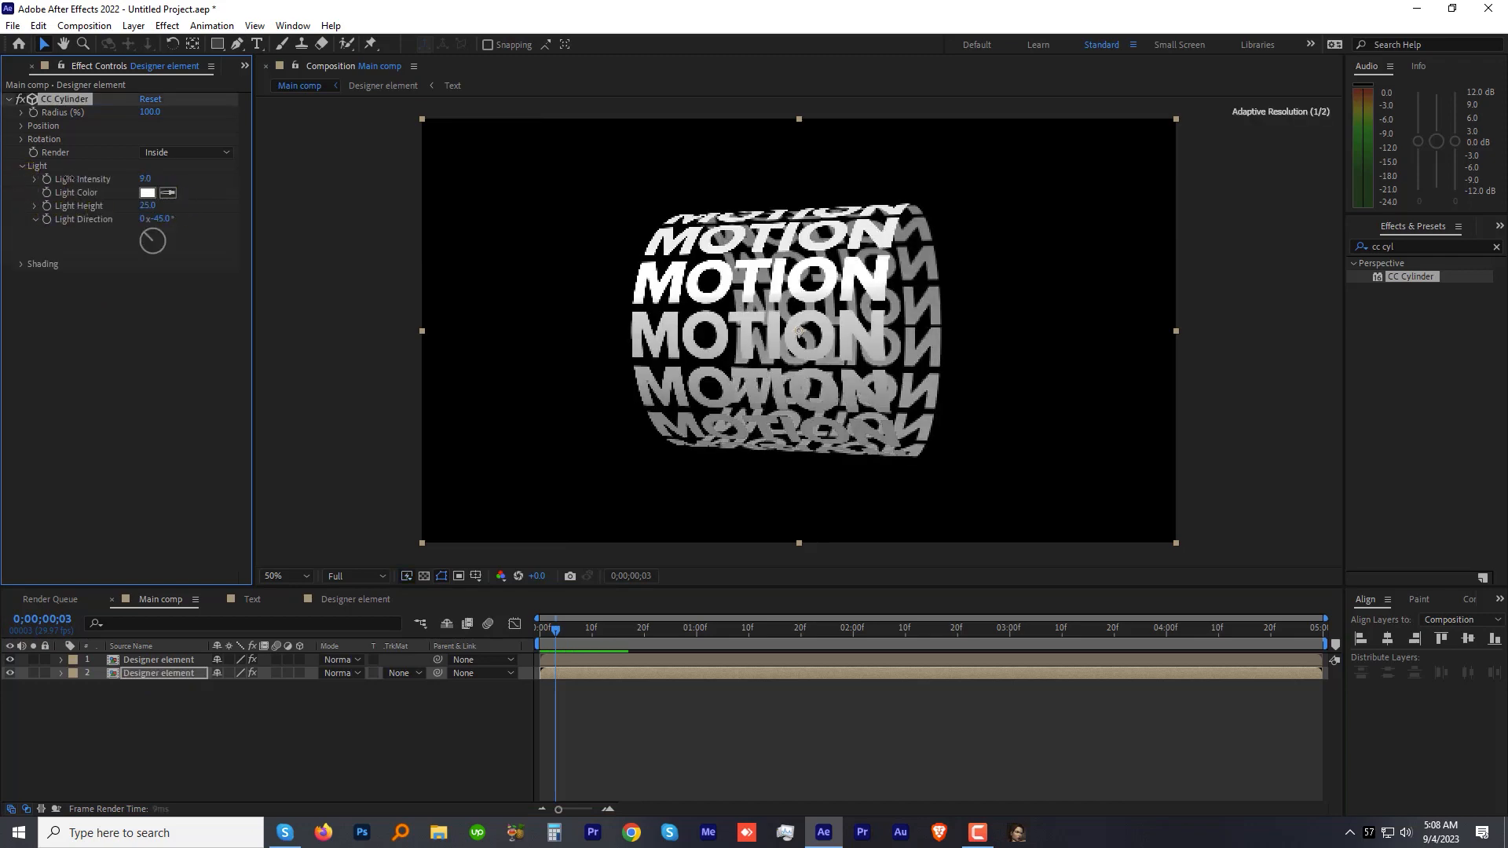
left_click(150, 662)
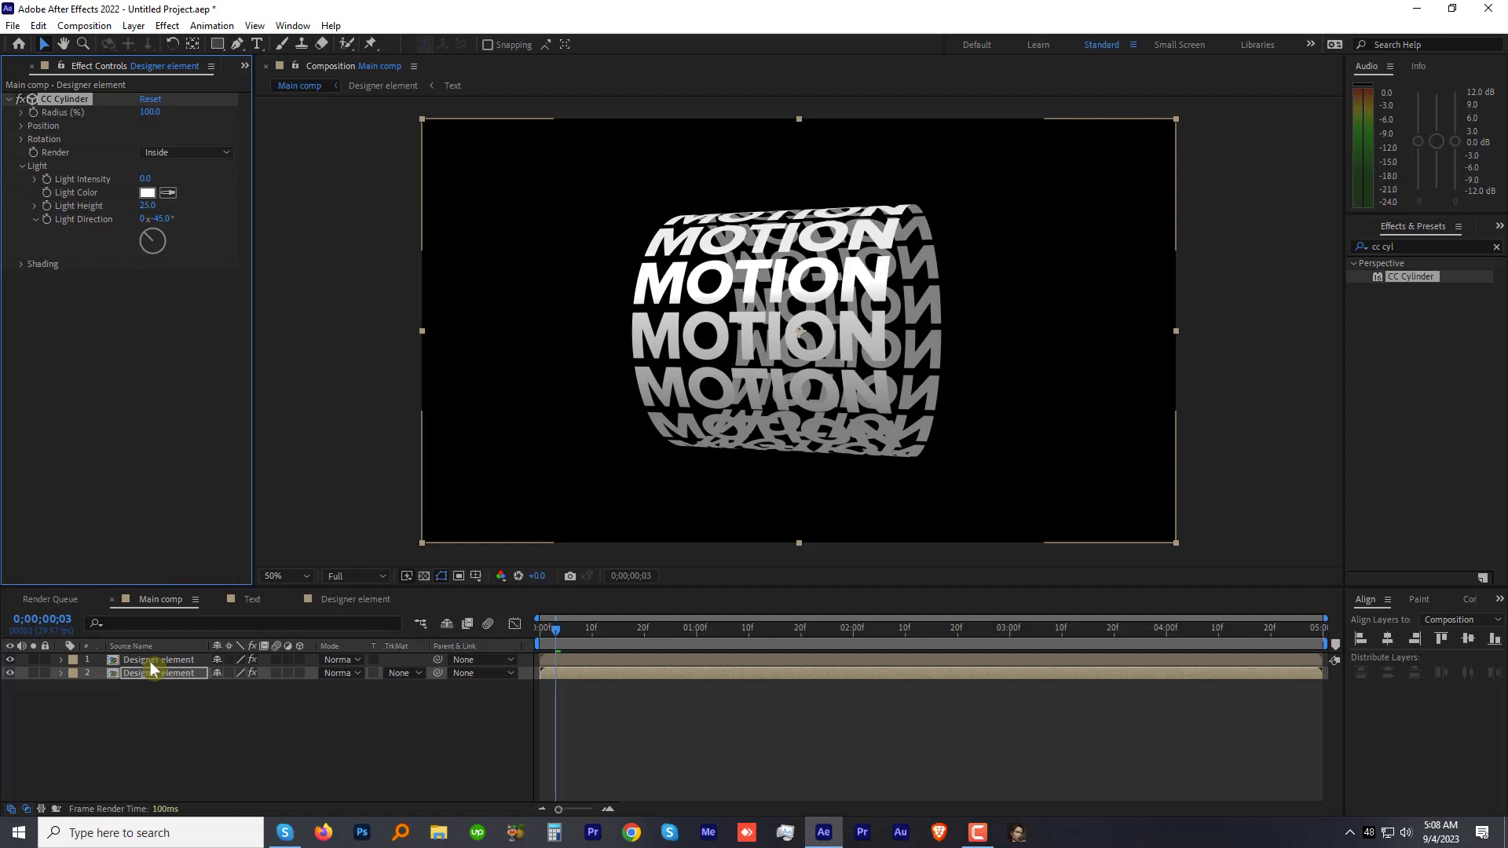
On the outer-face copy, raise Diffuse shading to 100 with Metal at 0.
left_click(150, 662)
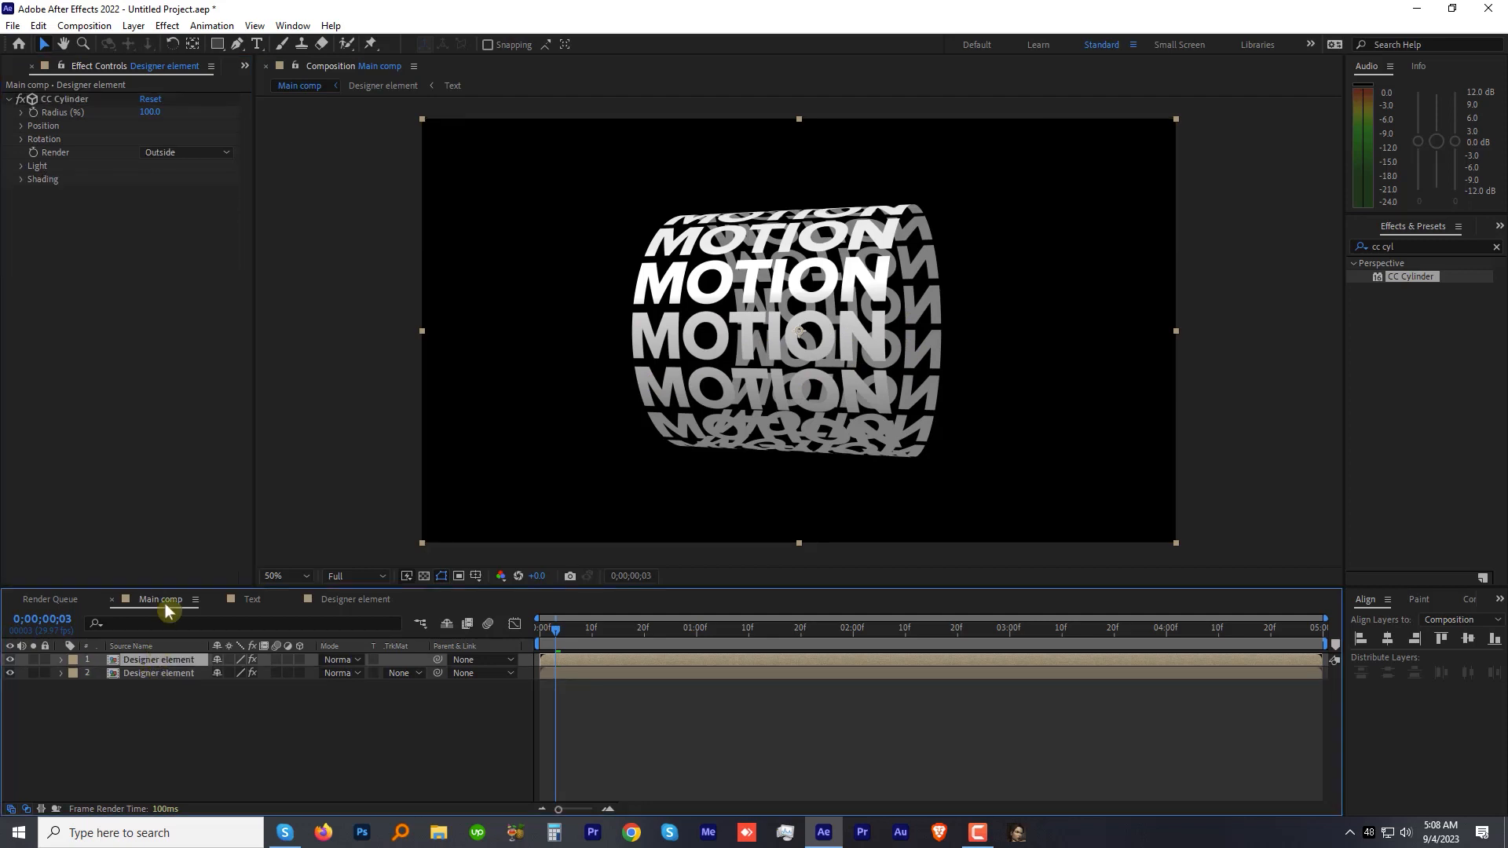
left_click(23, 179)
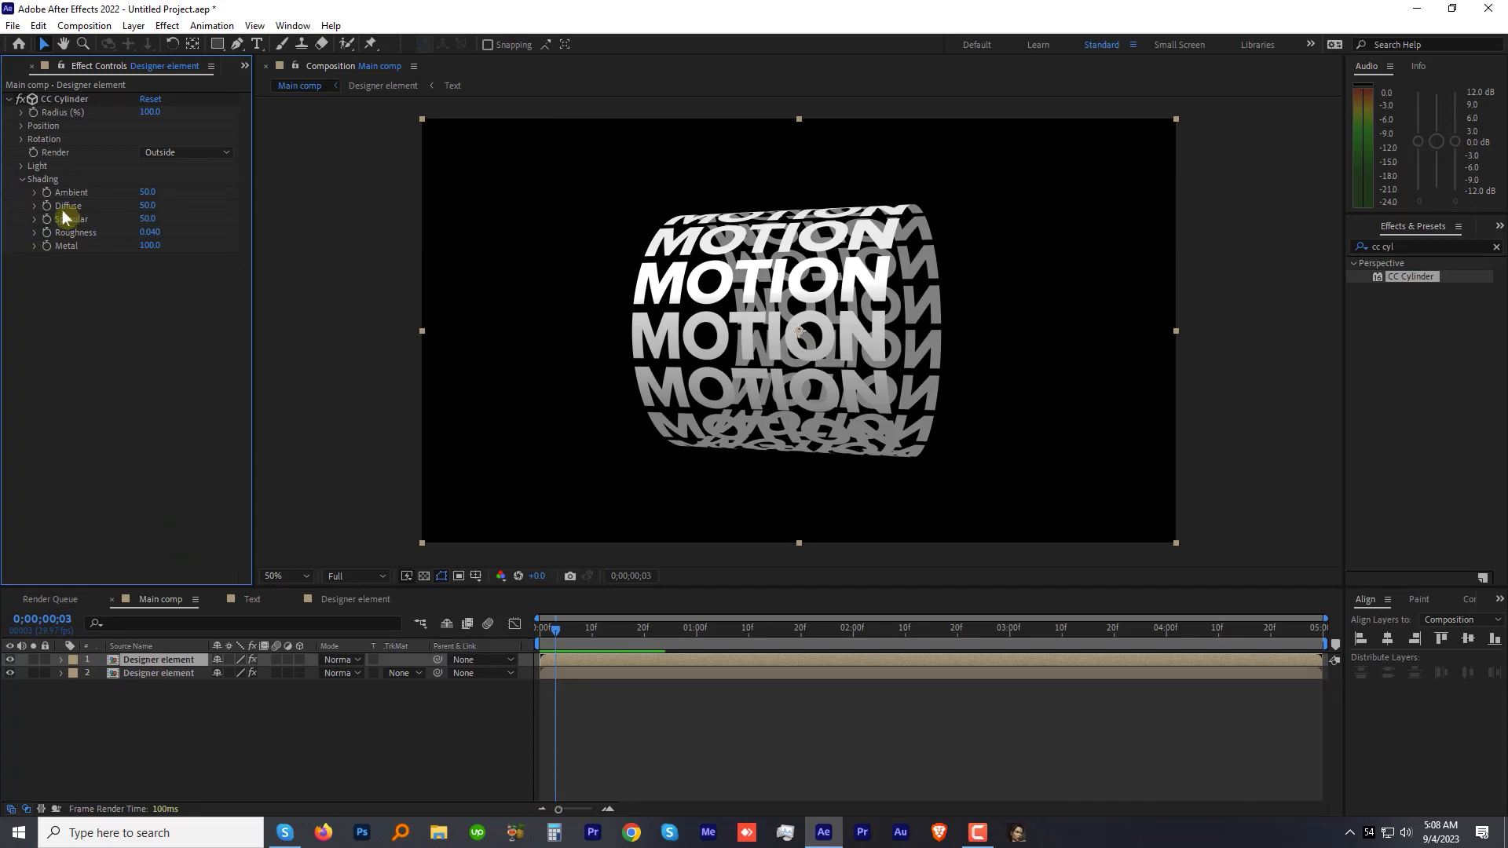
mouse_move(148, 205)
left_mouse_down()
mouse_move(200, 204)
mouse_move(139, 245)
mouse_move(130, 341)
left_mouse_up()
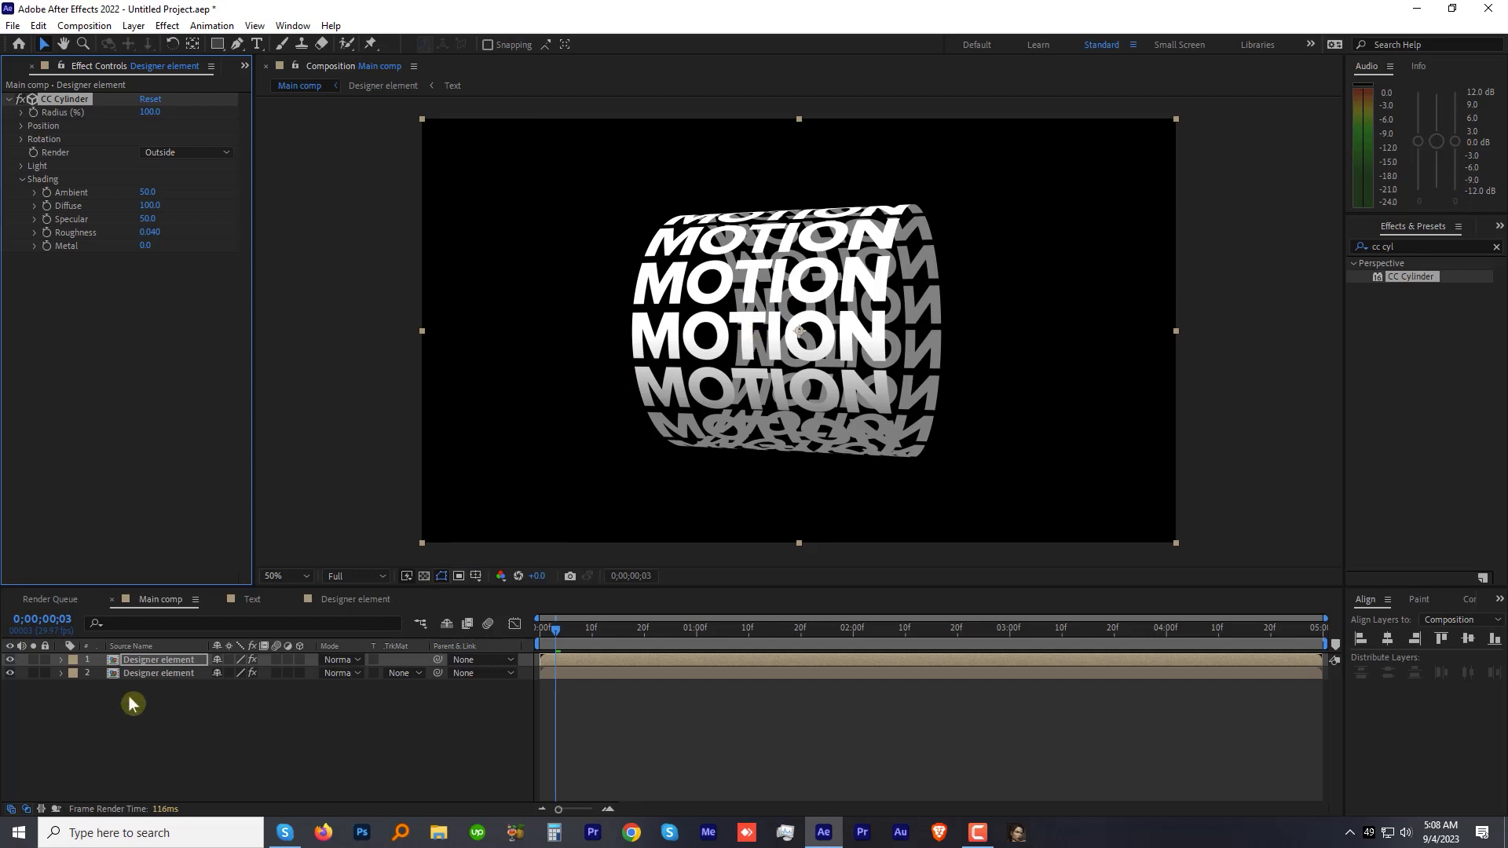
left_click(150, 675)
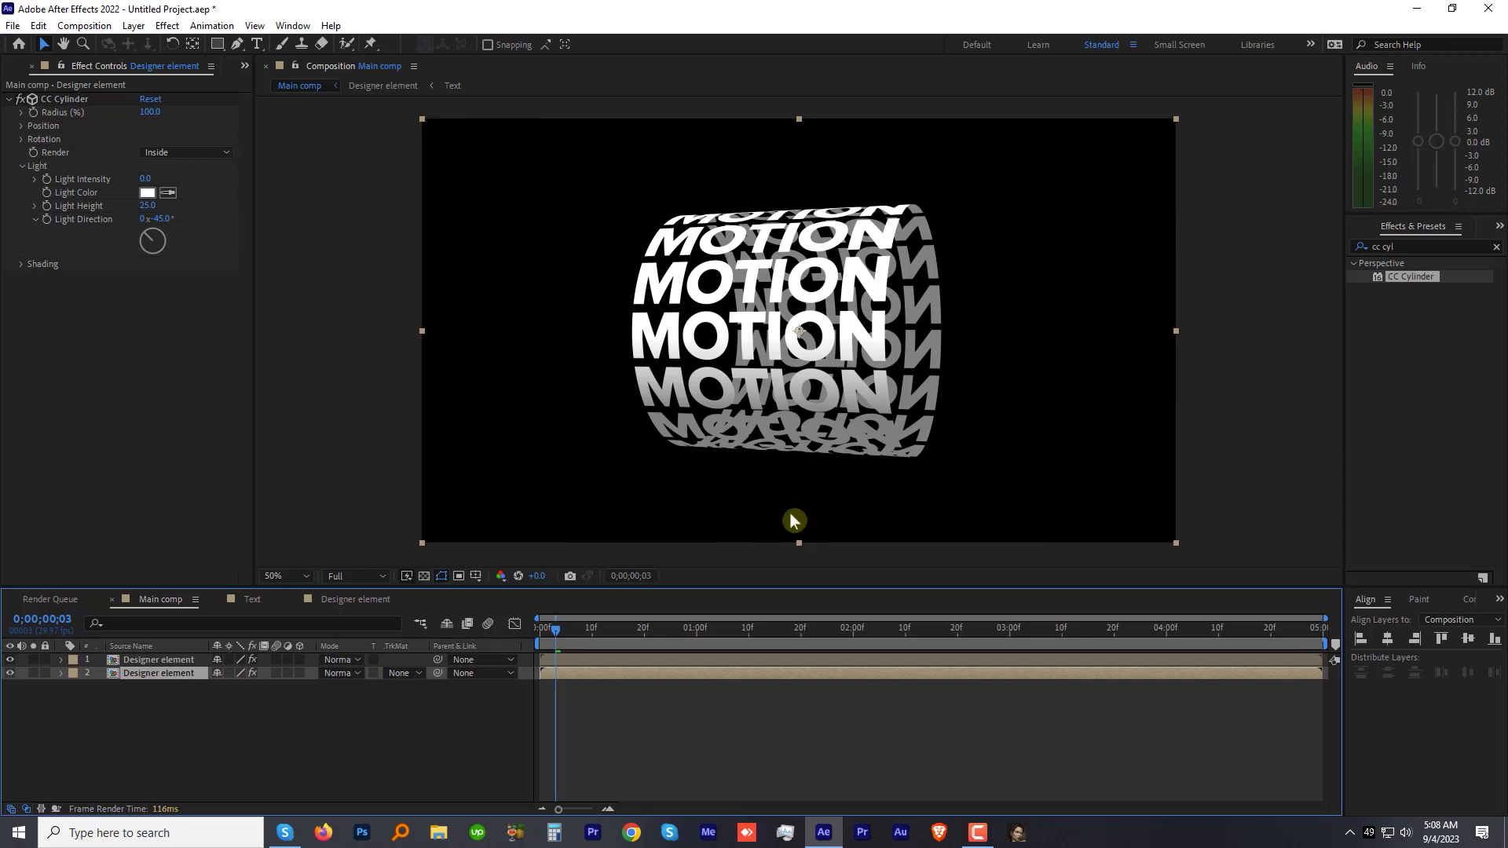
Apply Curves to the inner-face cylinder copy and bend the RGB curve down to darken it.
left_click(1399, 244)
type("cur")
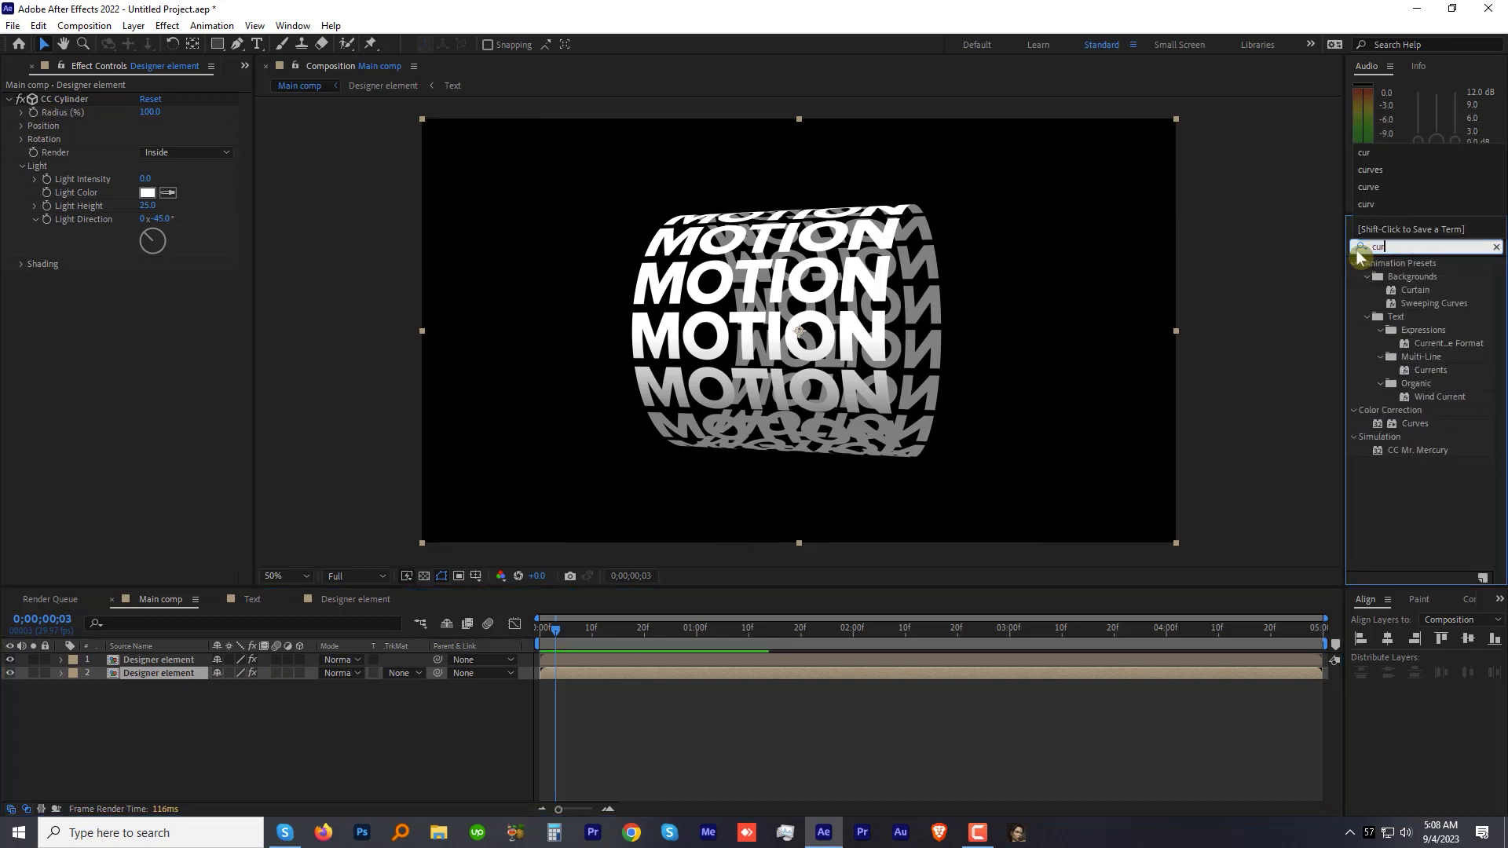
type("v")
double_click(1414, 317)
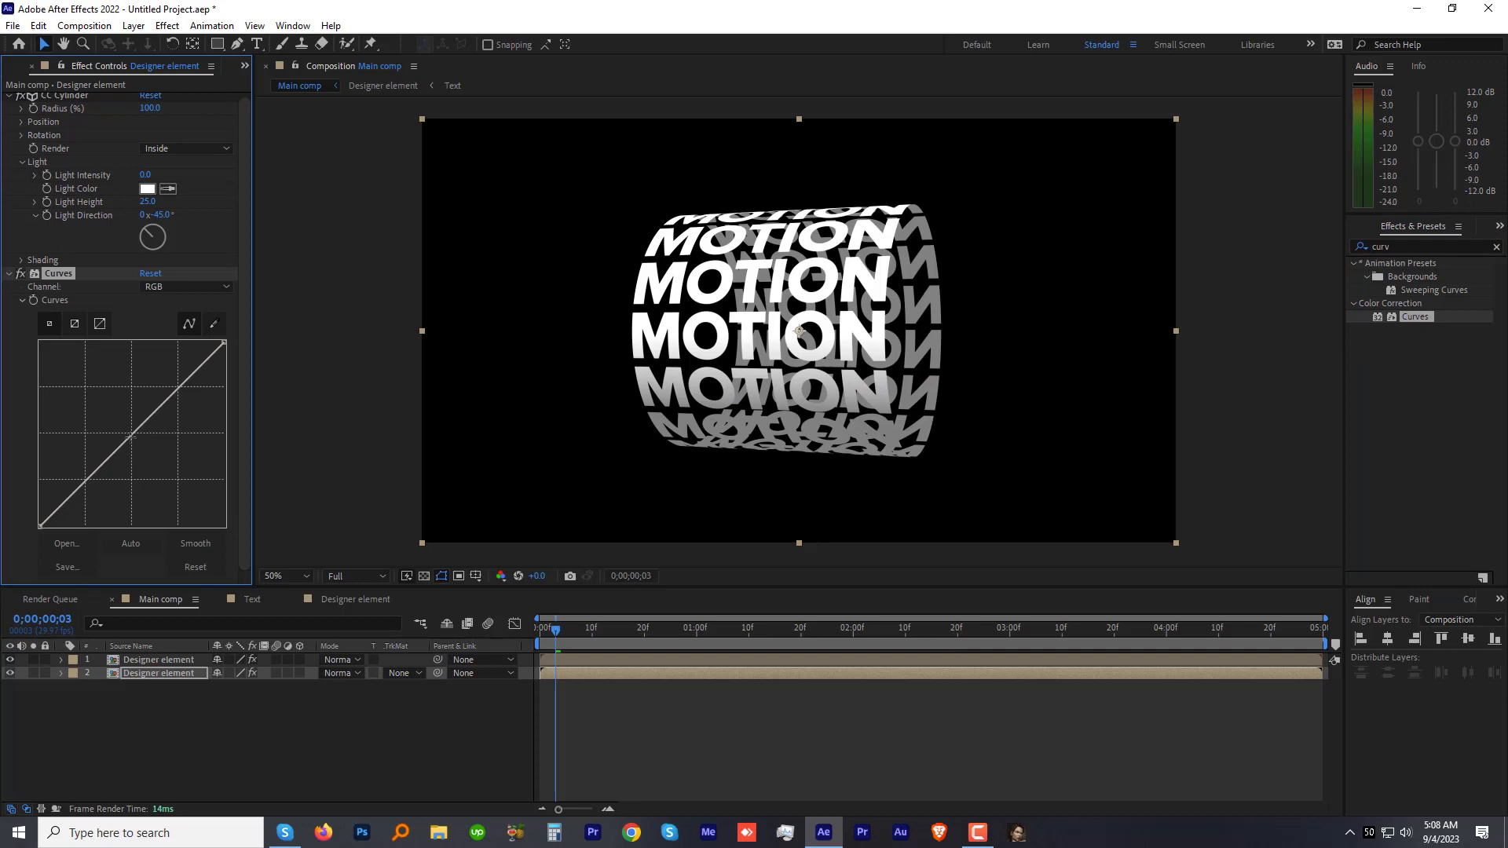
left_click_drag(132, 434, 144, 453)
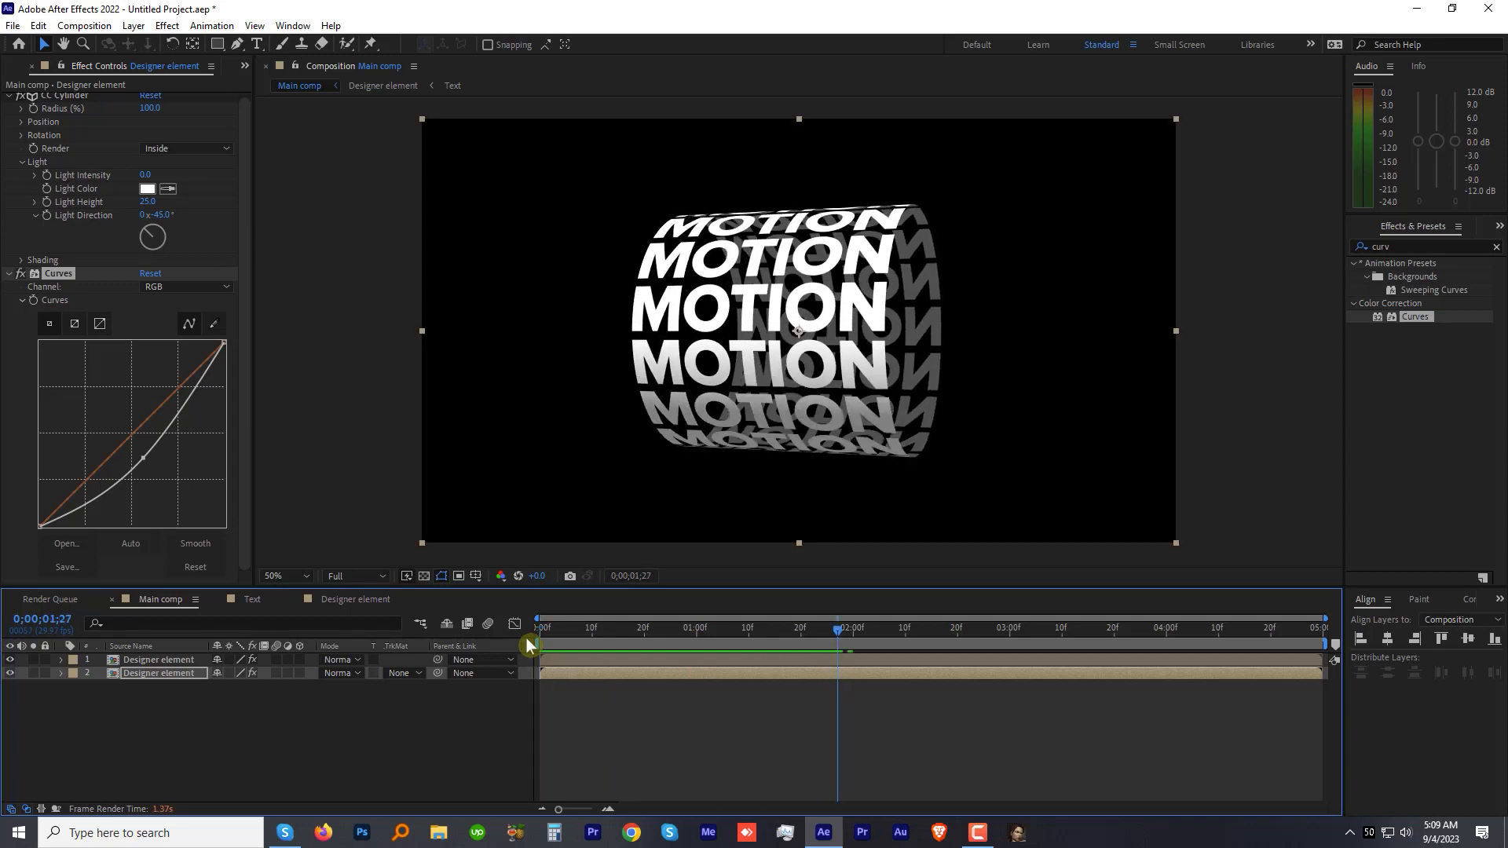
Open the Text composition and apply Gradient Ramp to the MOTION text.
key("ctrl+0")
left_click(56, 237)
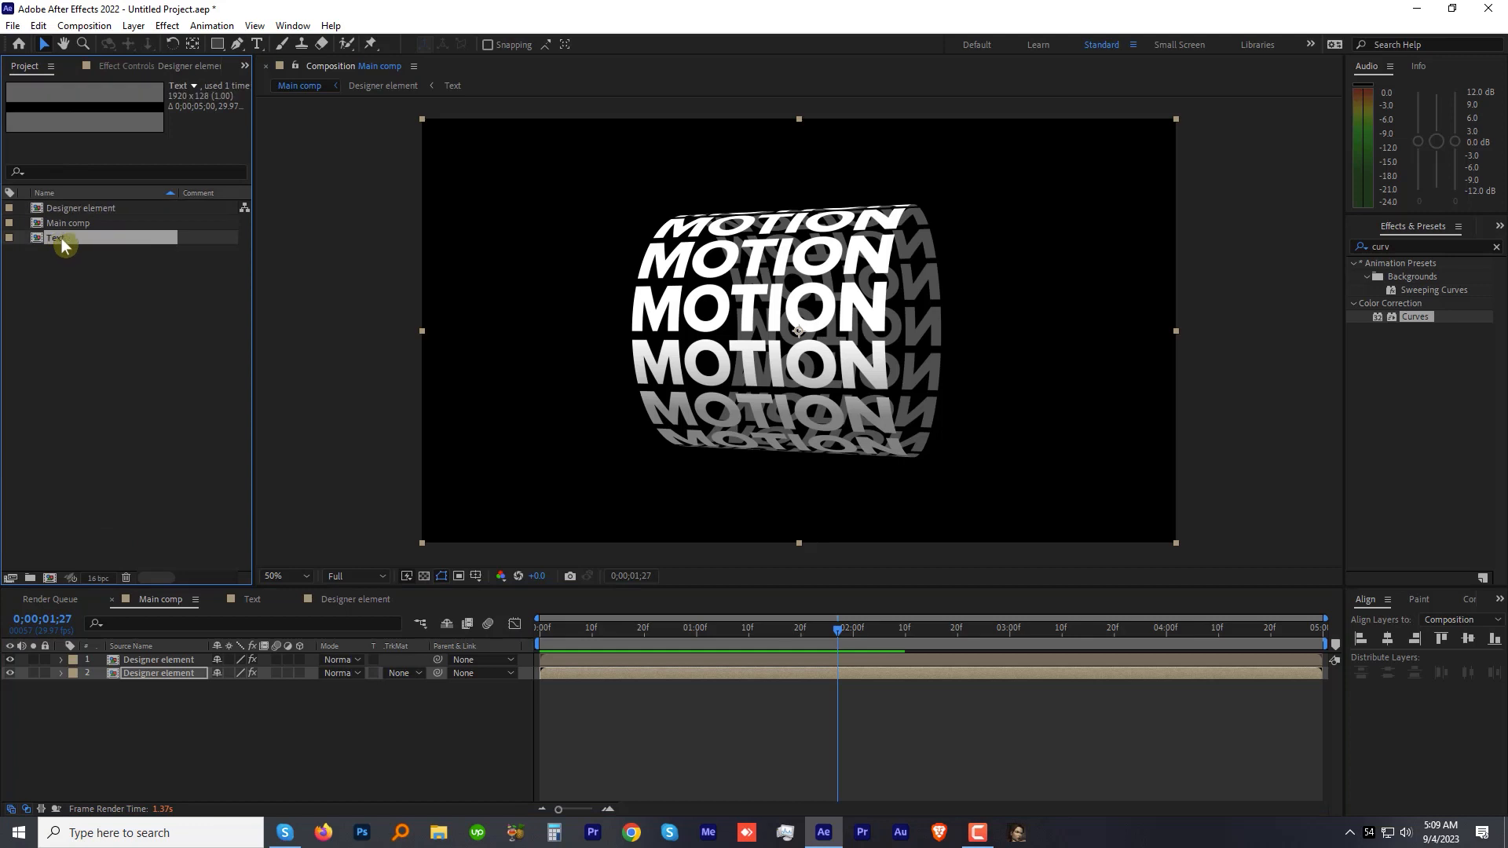
double_click(55, 238)
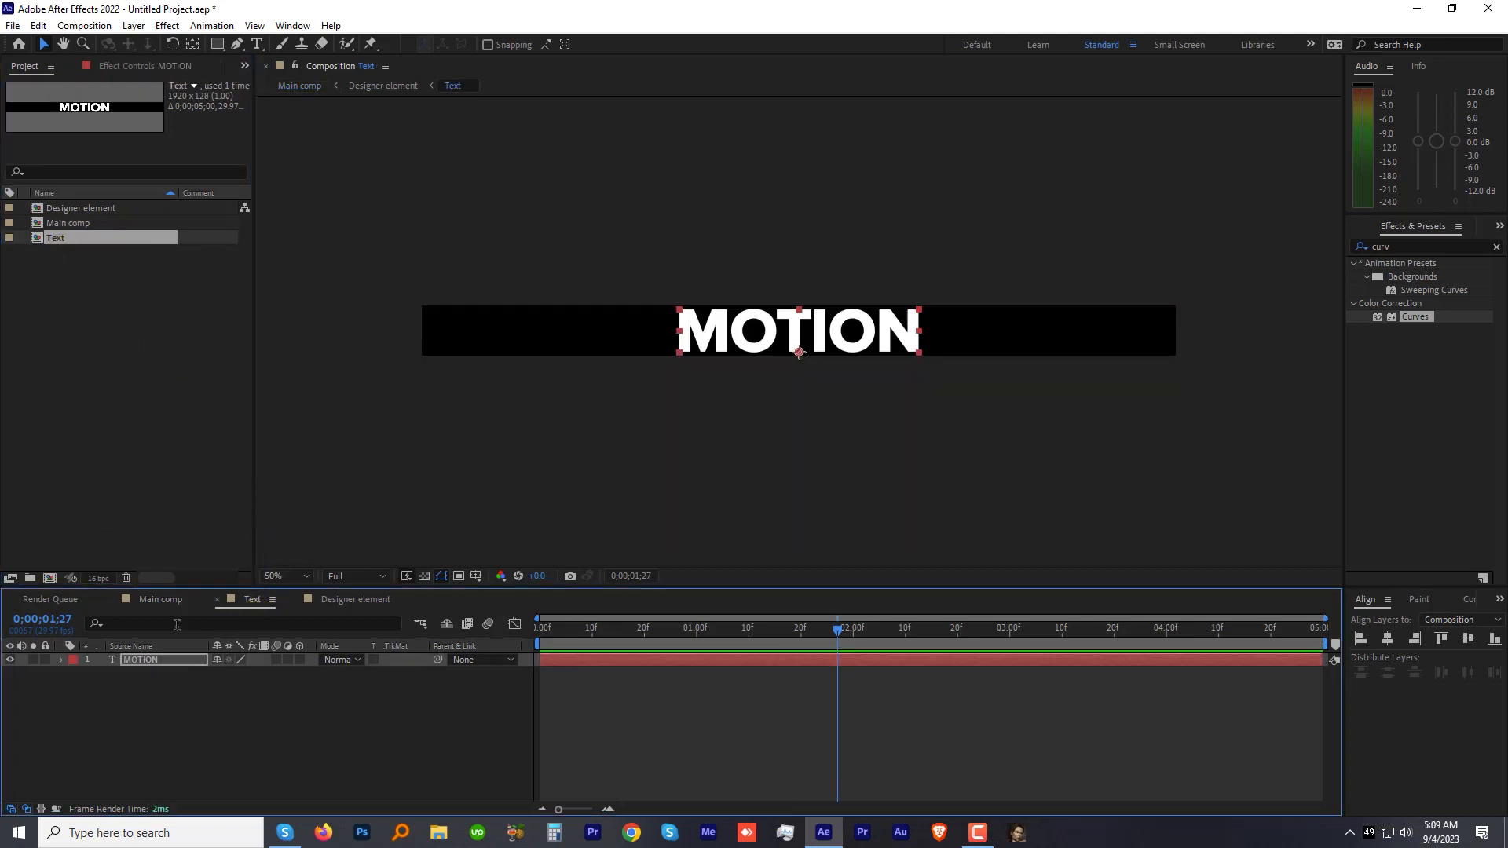
double_click(1394, 245)
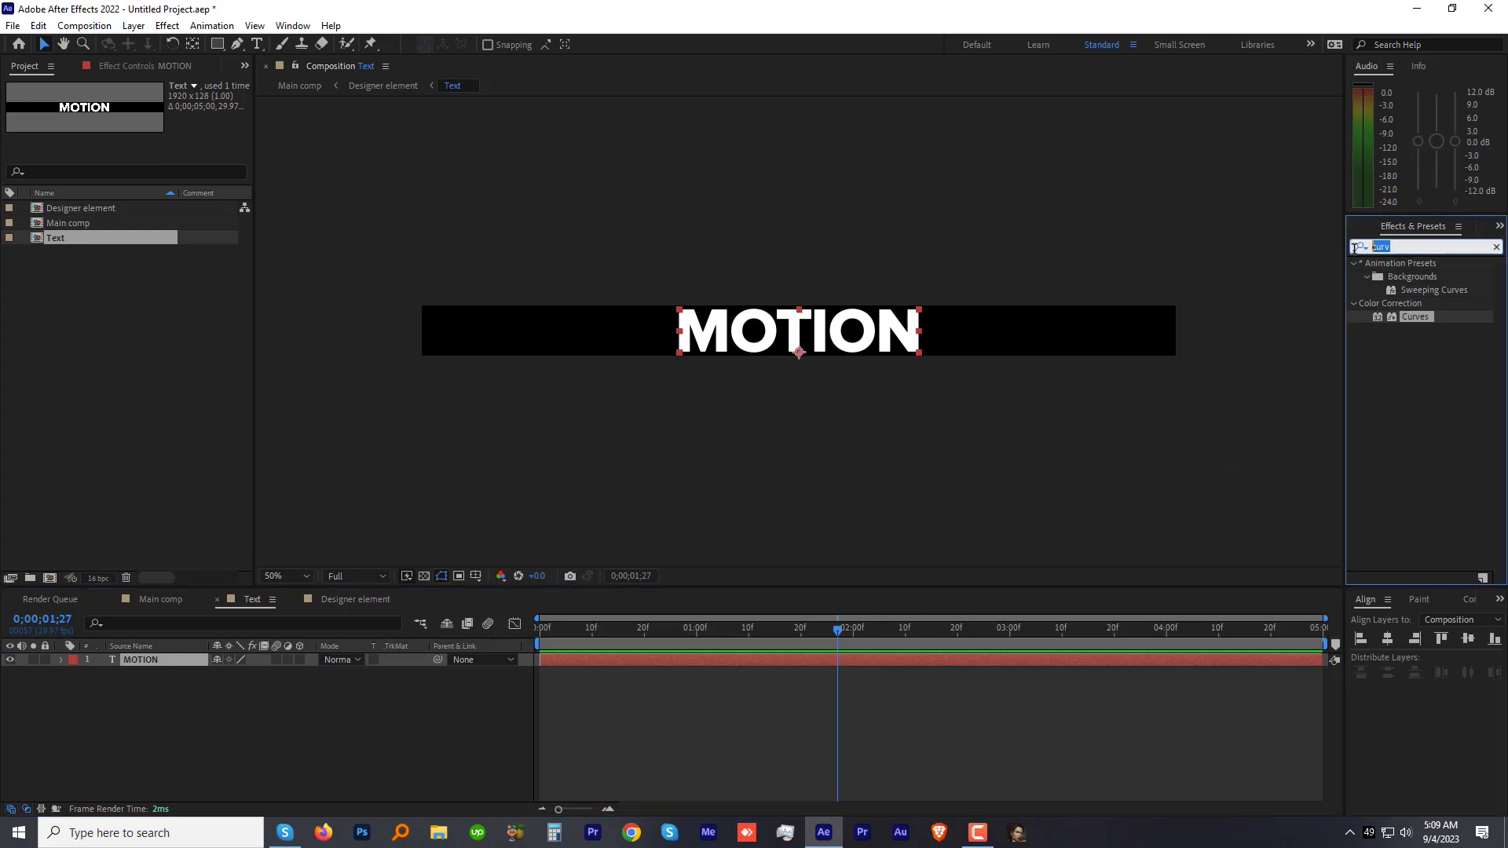
type("gradien")
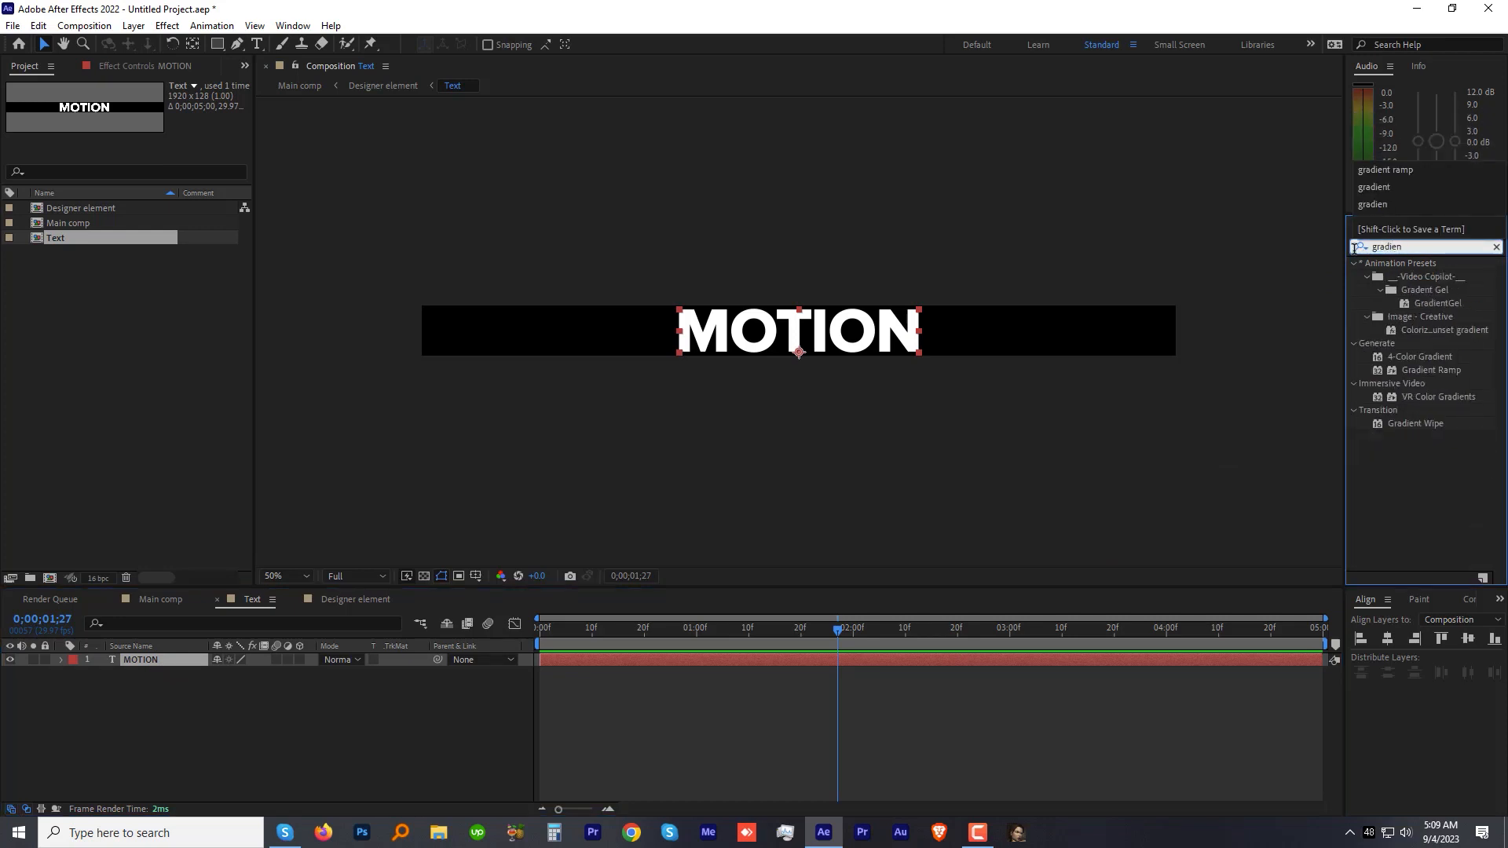
double_click(1431, 369)
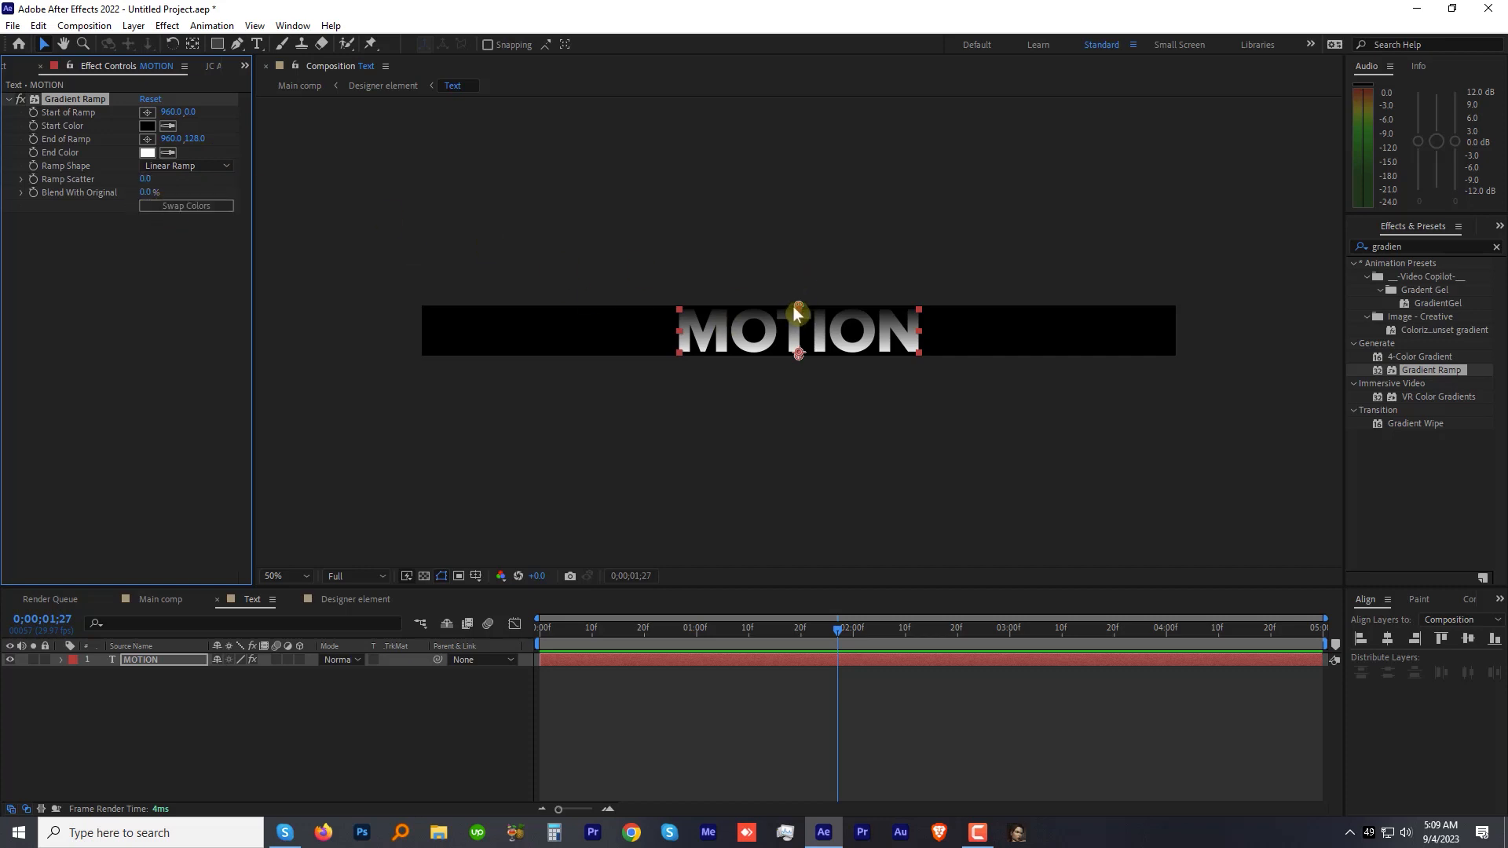
Swap the gradient colours and set the start colour to bright red, giving a red-to-black ramp.
left_click(186, 205)
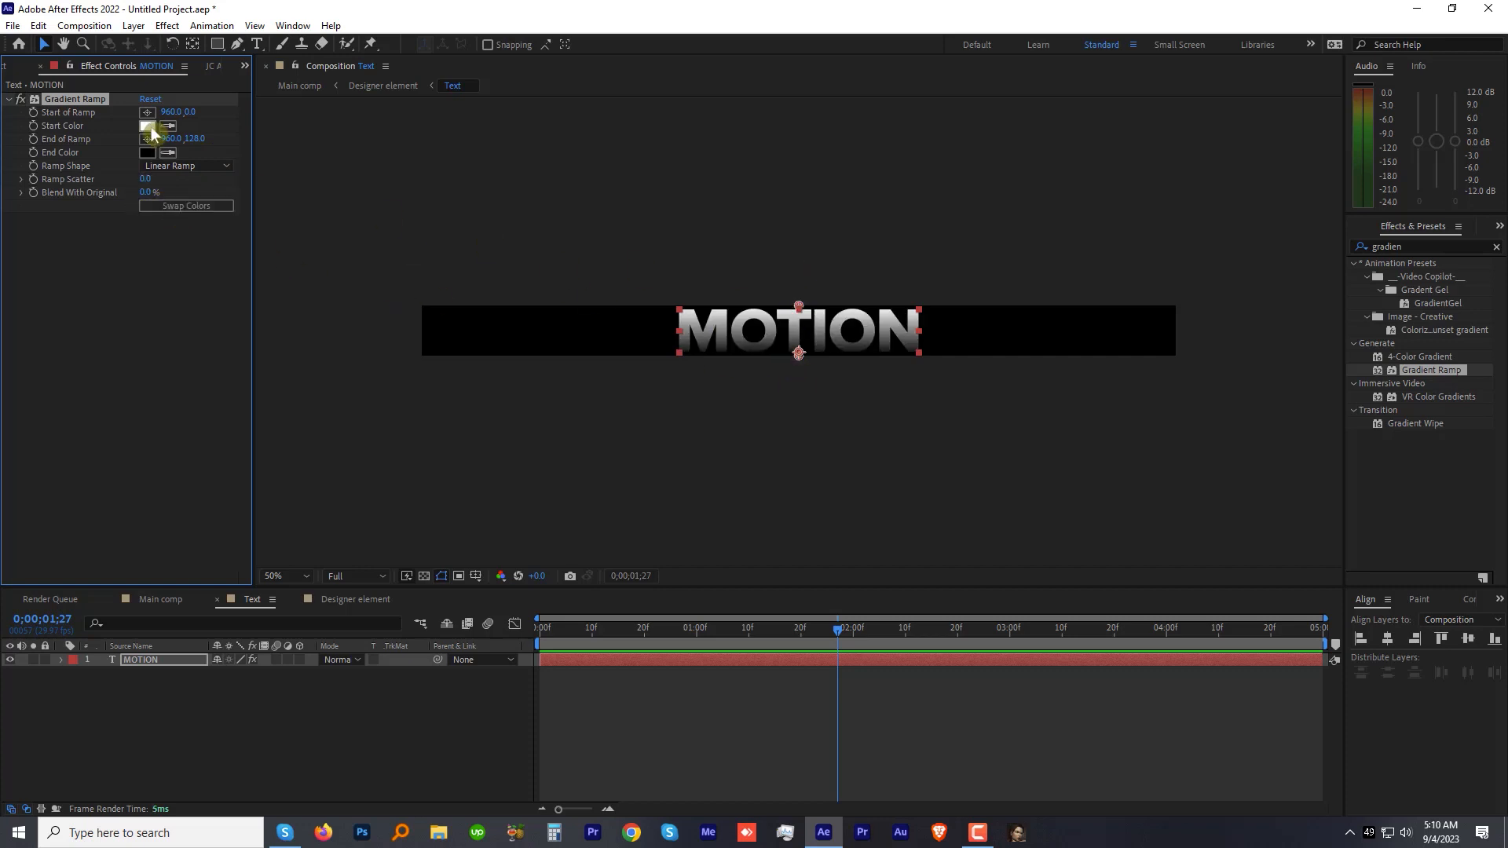
left_click(147, 126)
left_click(415, 298)
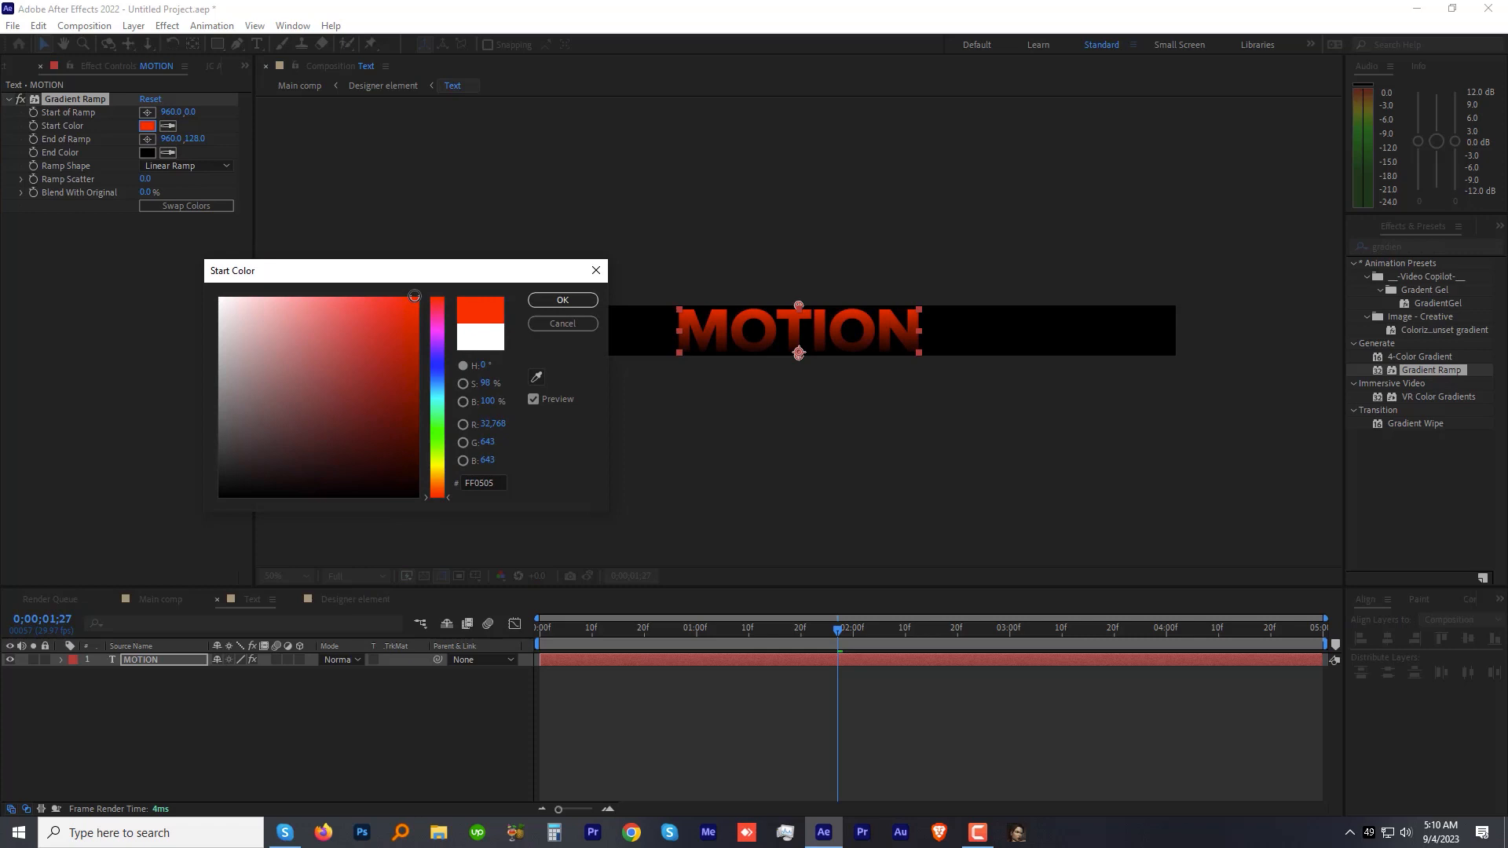
left_click_drag(415, 297, 411, 300)
left_click(563, 300)
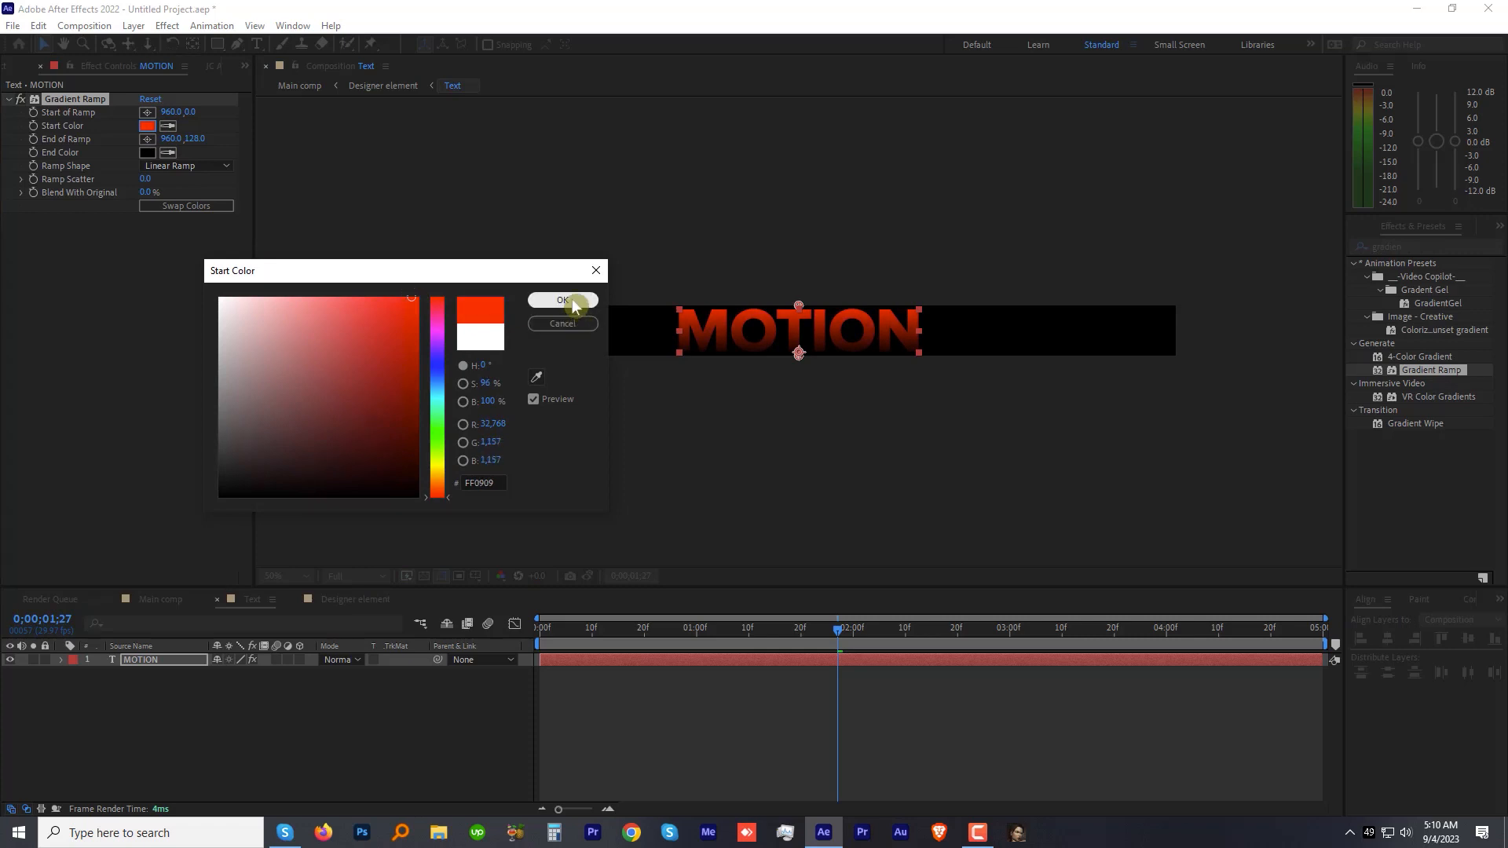
left_click(161, 598)
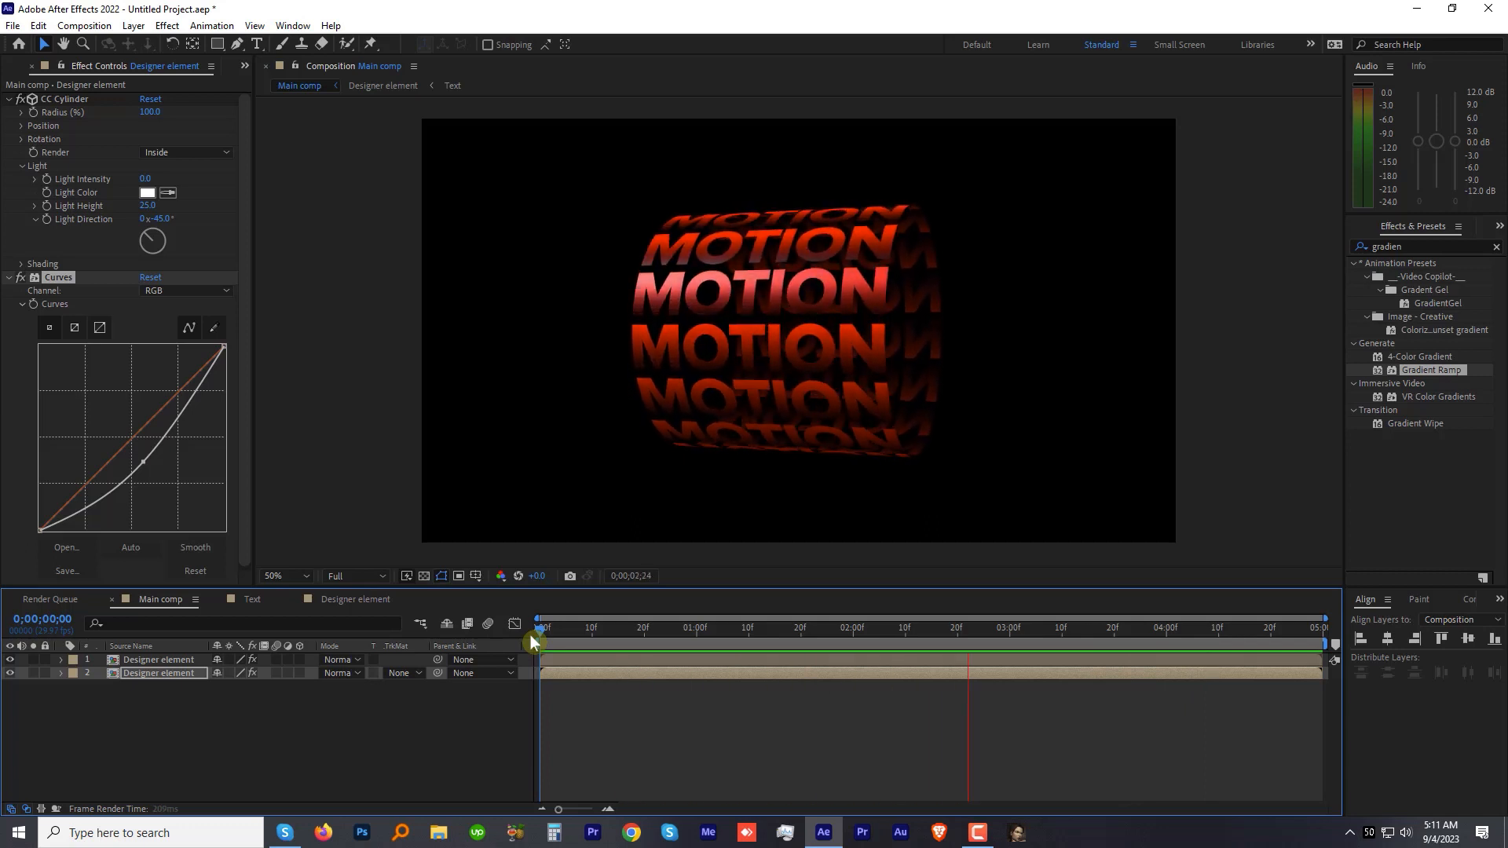
key("space")
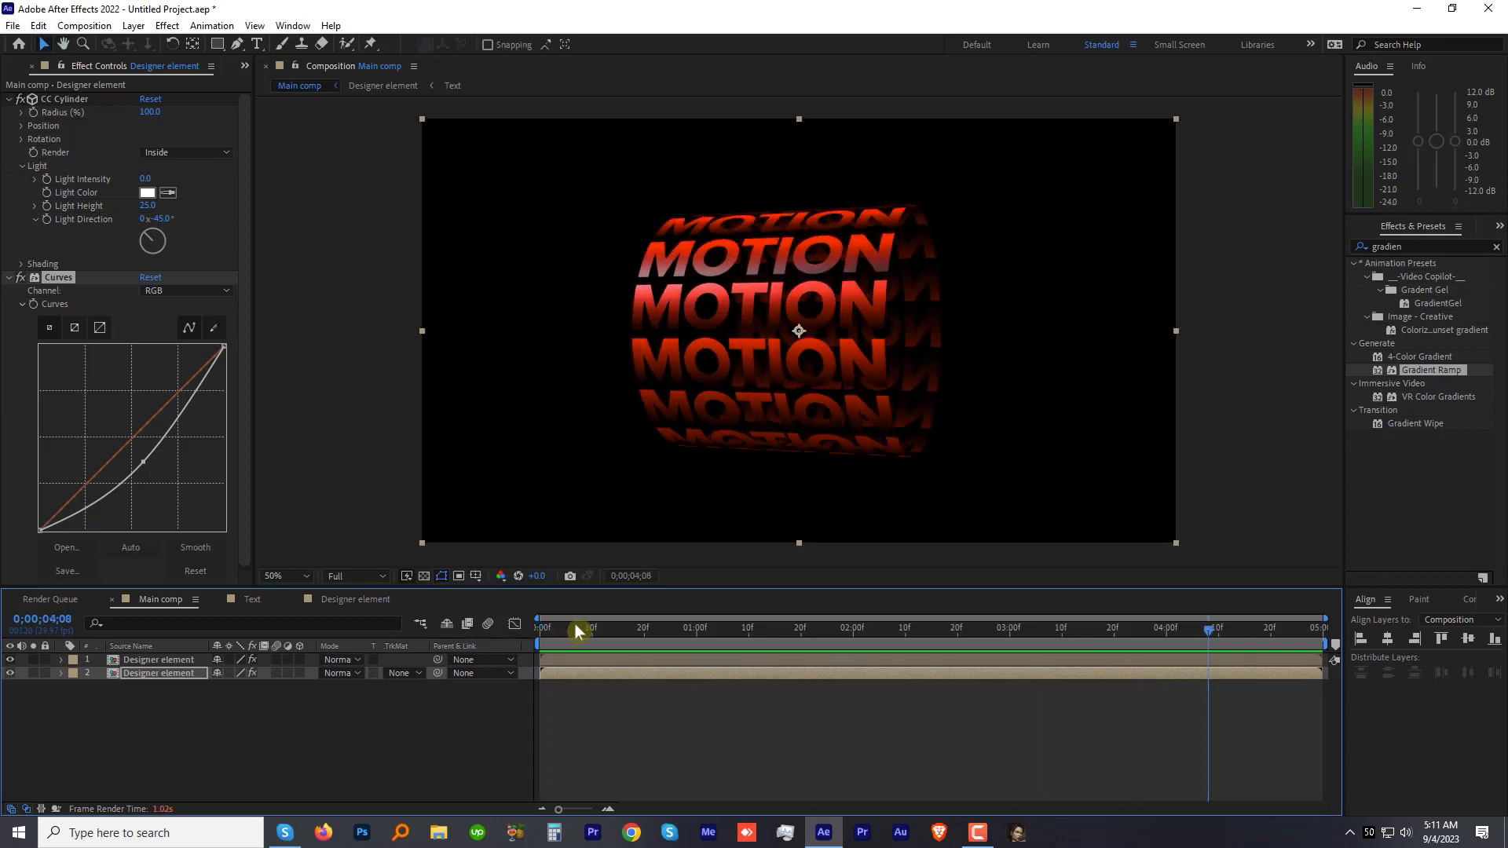
left_click_drag(572, 626, 530, 640)
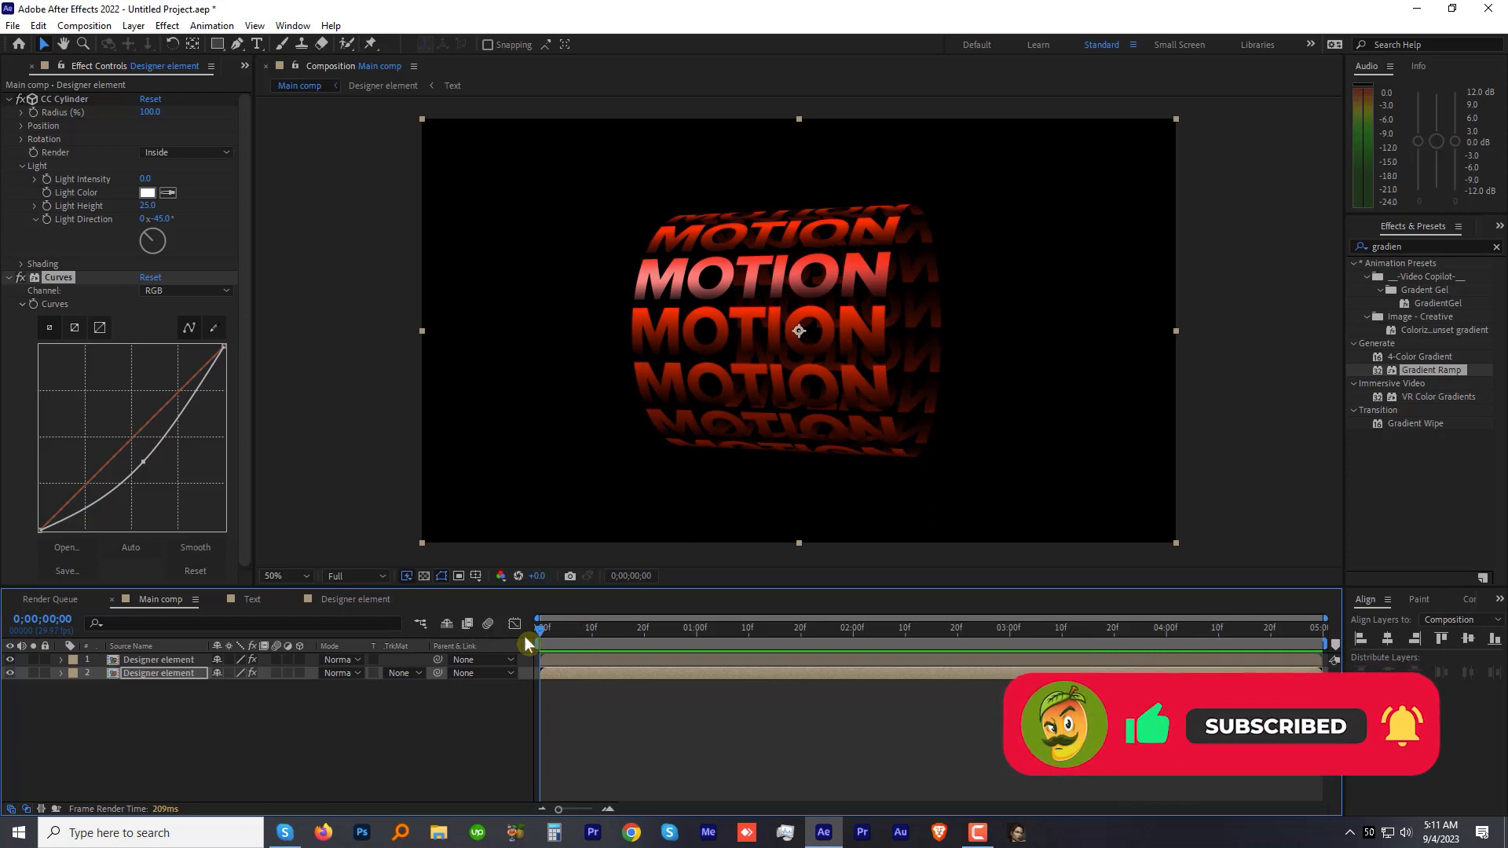
Copy and paste the two cylinder layers so Main comp holds four Designer element layers.
left_click(158, 660)
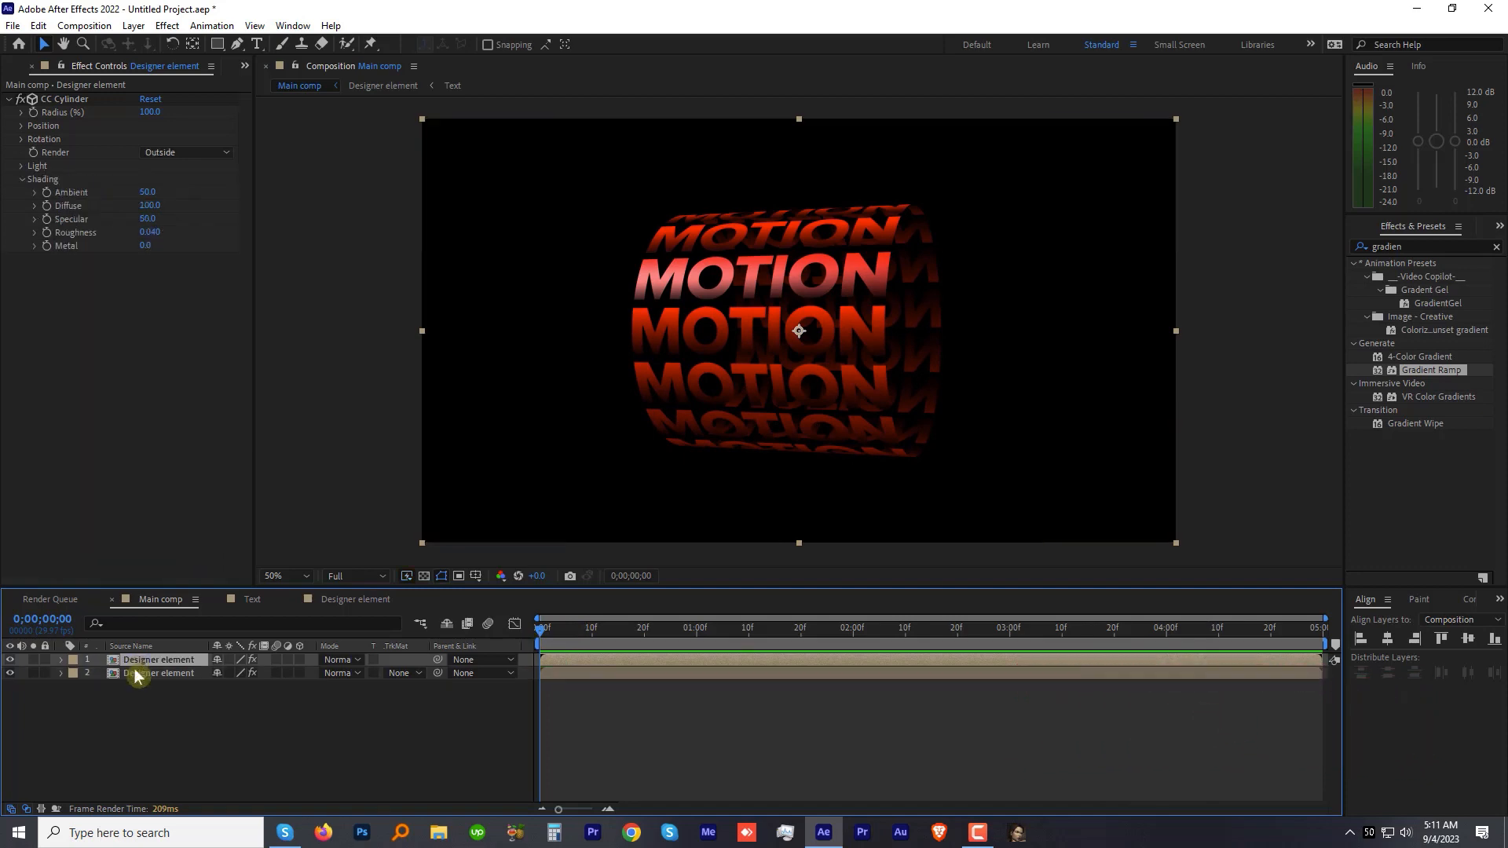
left_click(139, 675, "shift")
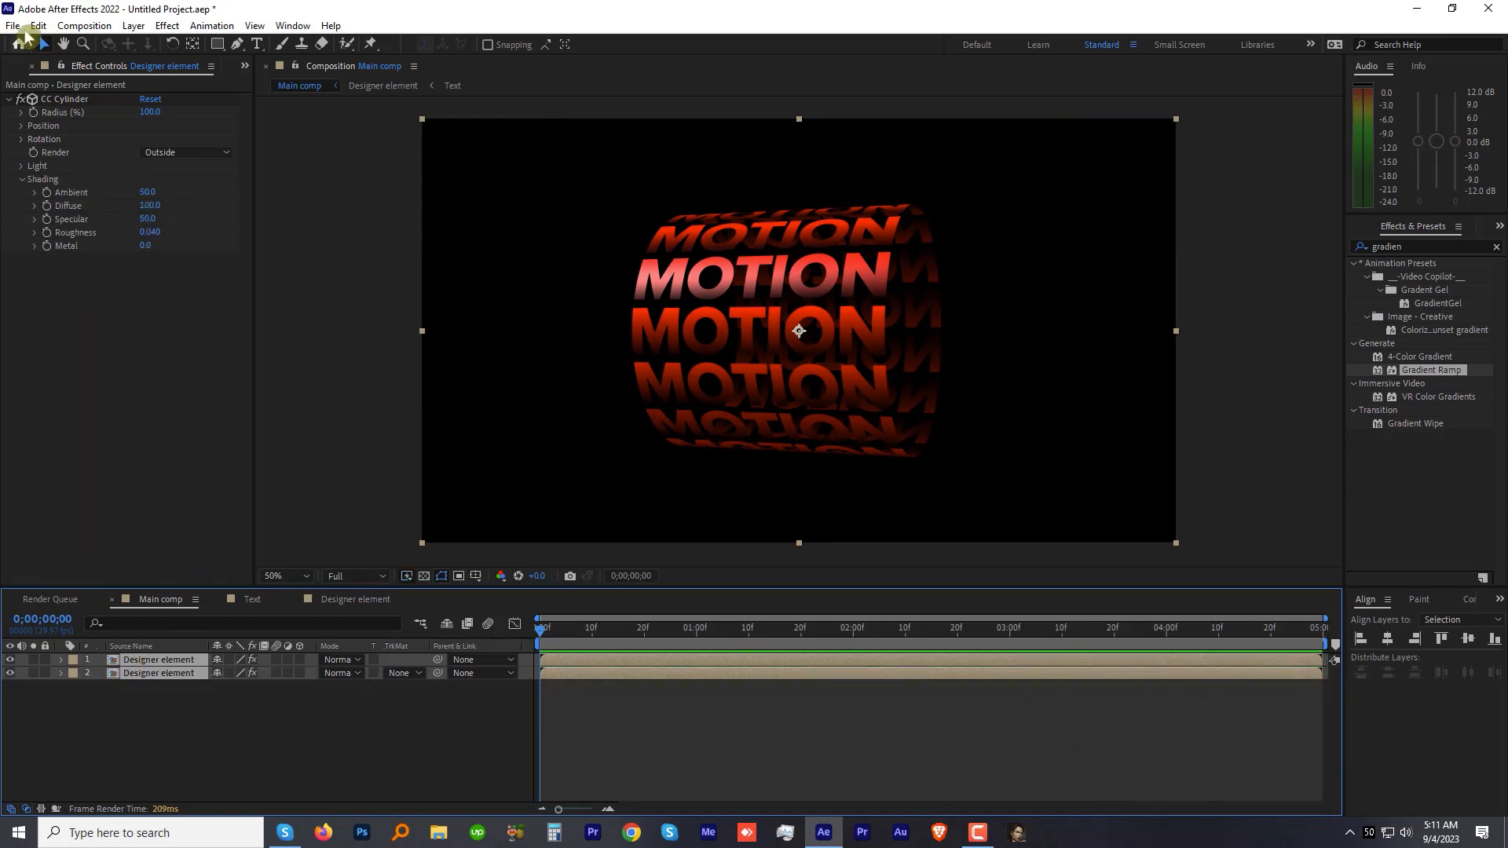
left_click(40, 25)
left_click(65, 187)
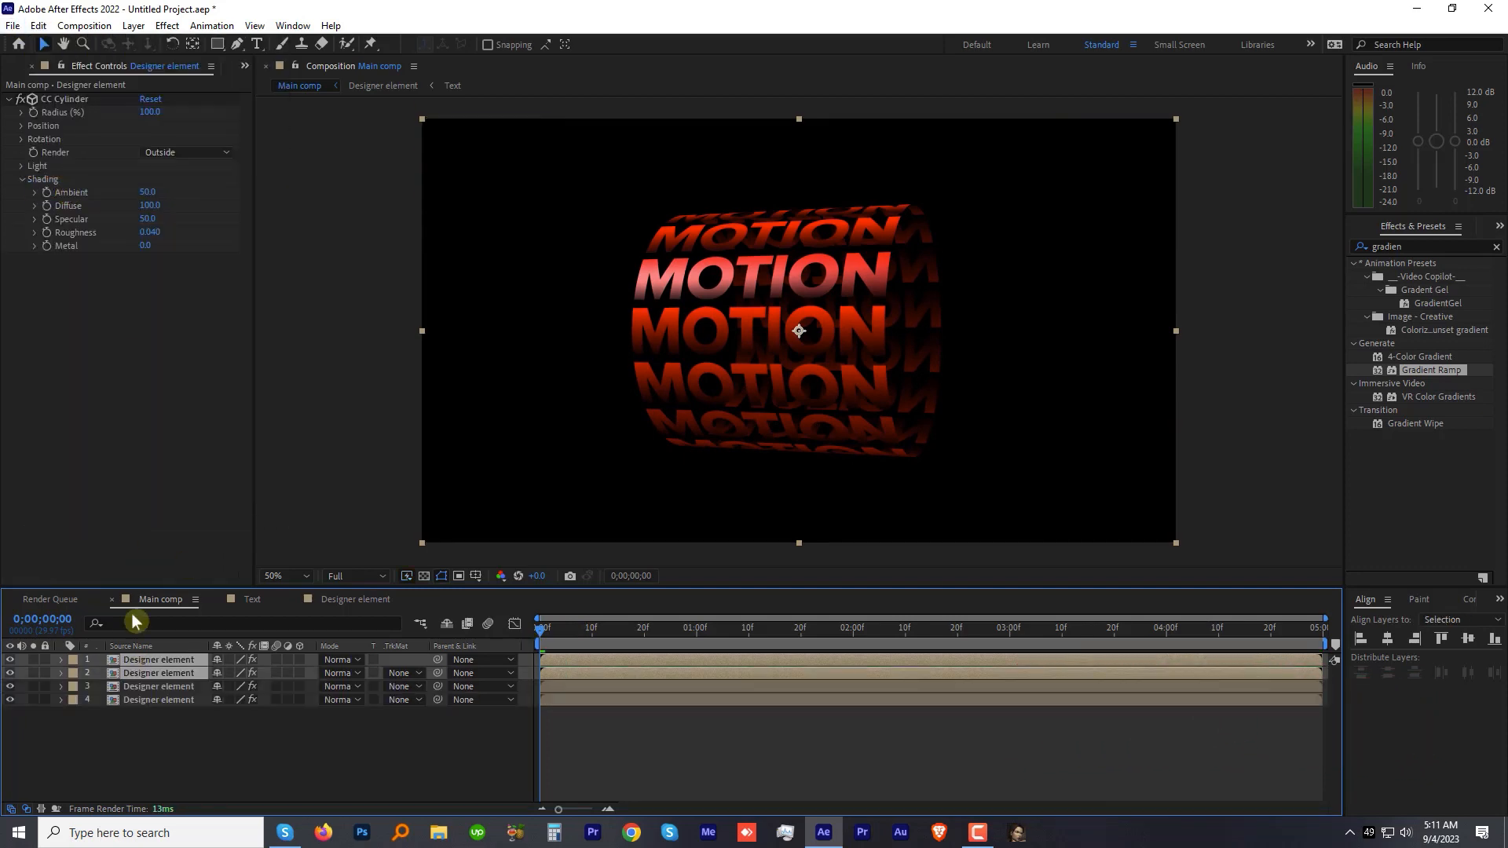
Set the original pair's label colour to Orange and select layers 2 and 3.
left_click(73, 667)
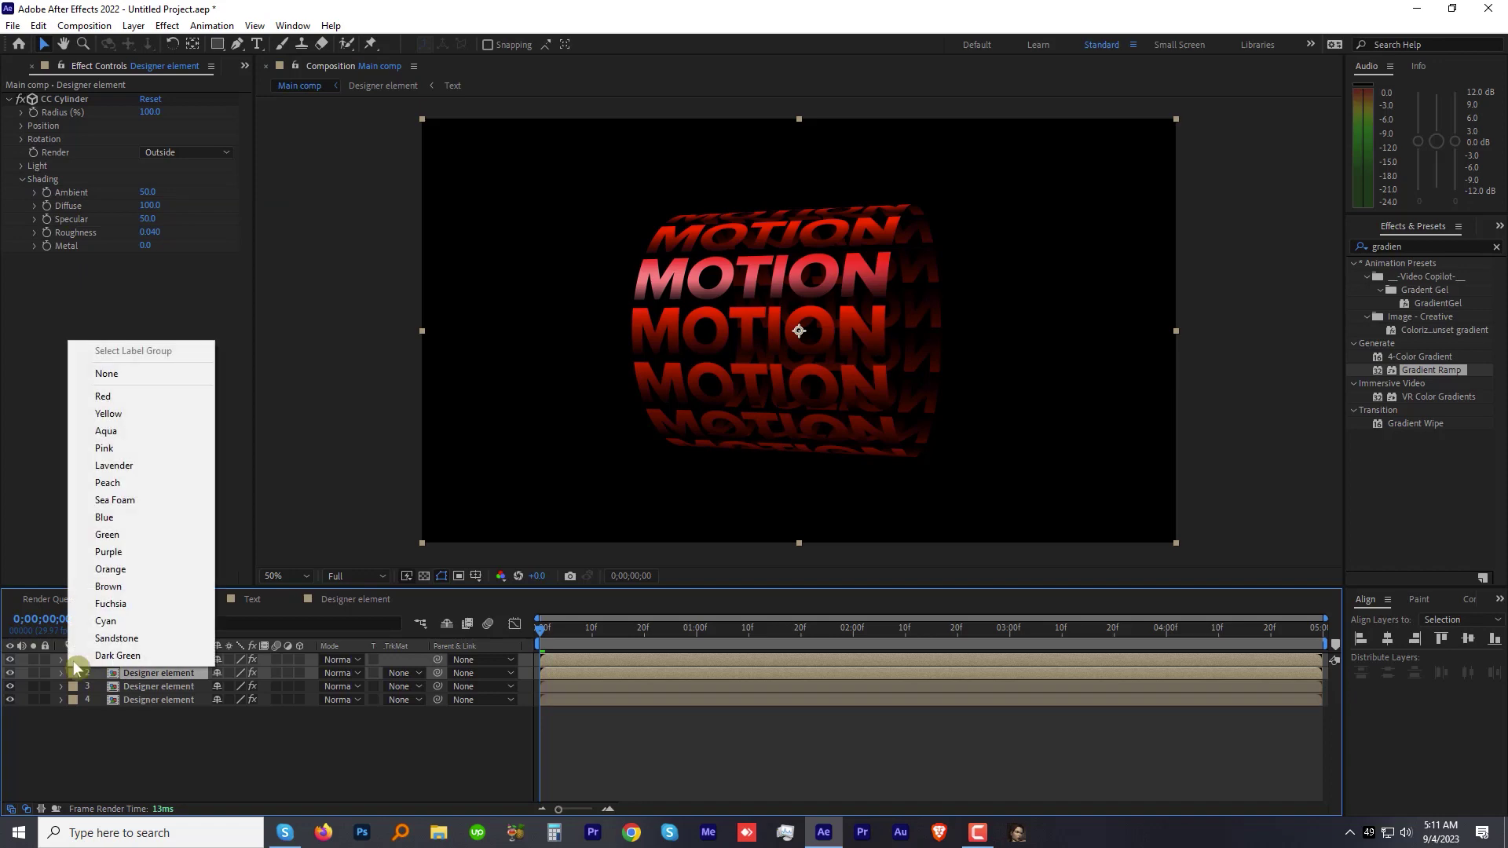
left_click(110, 570)
left_click(157, 686, "shift")
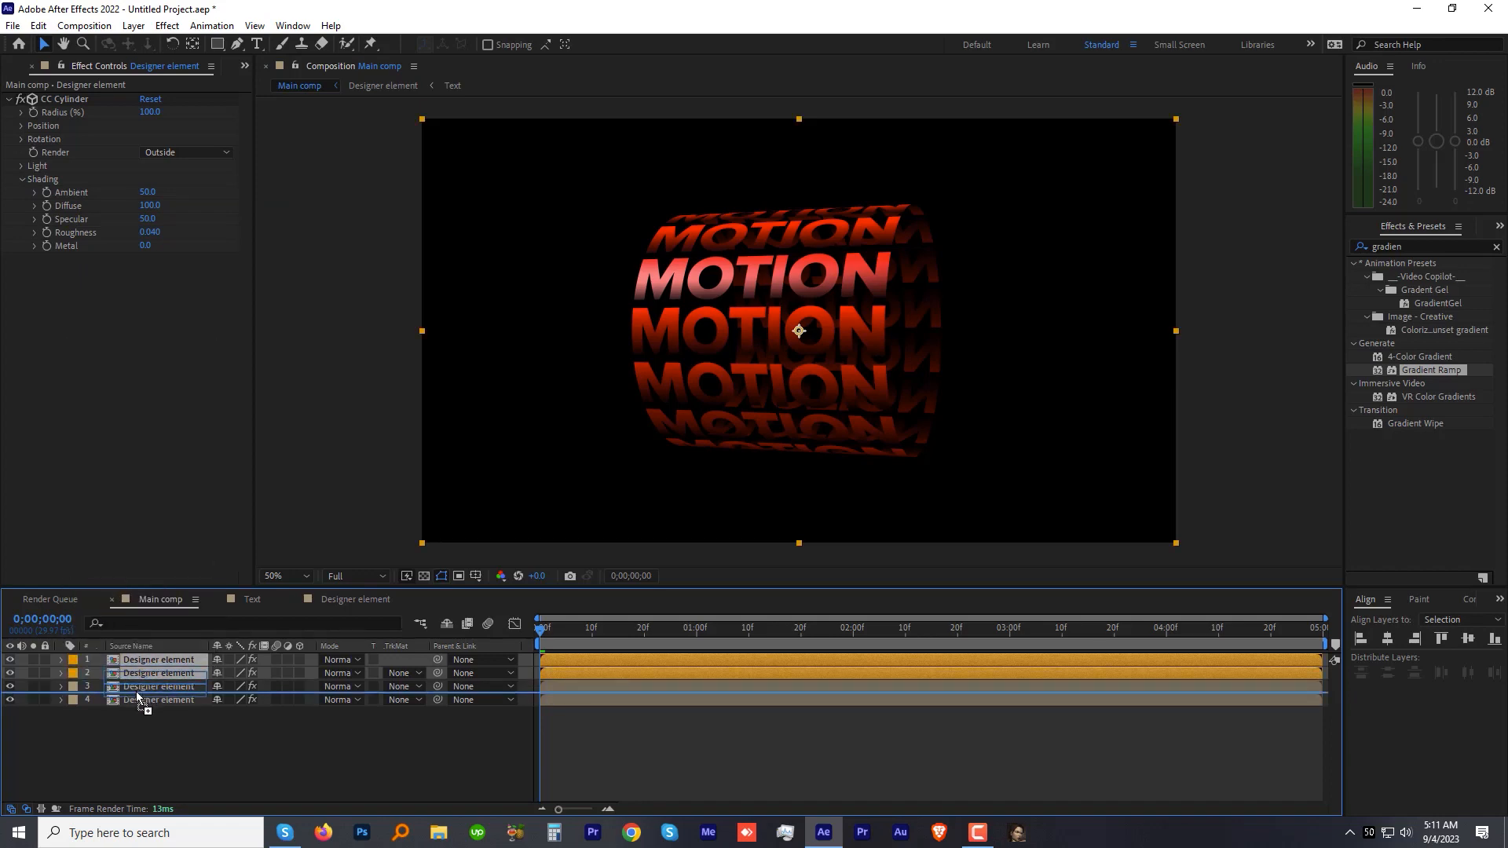
left_click(135, 692)
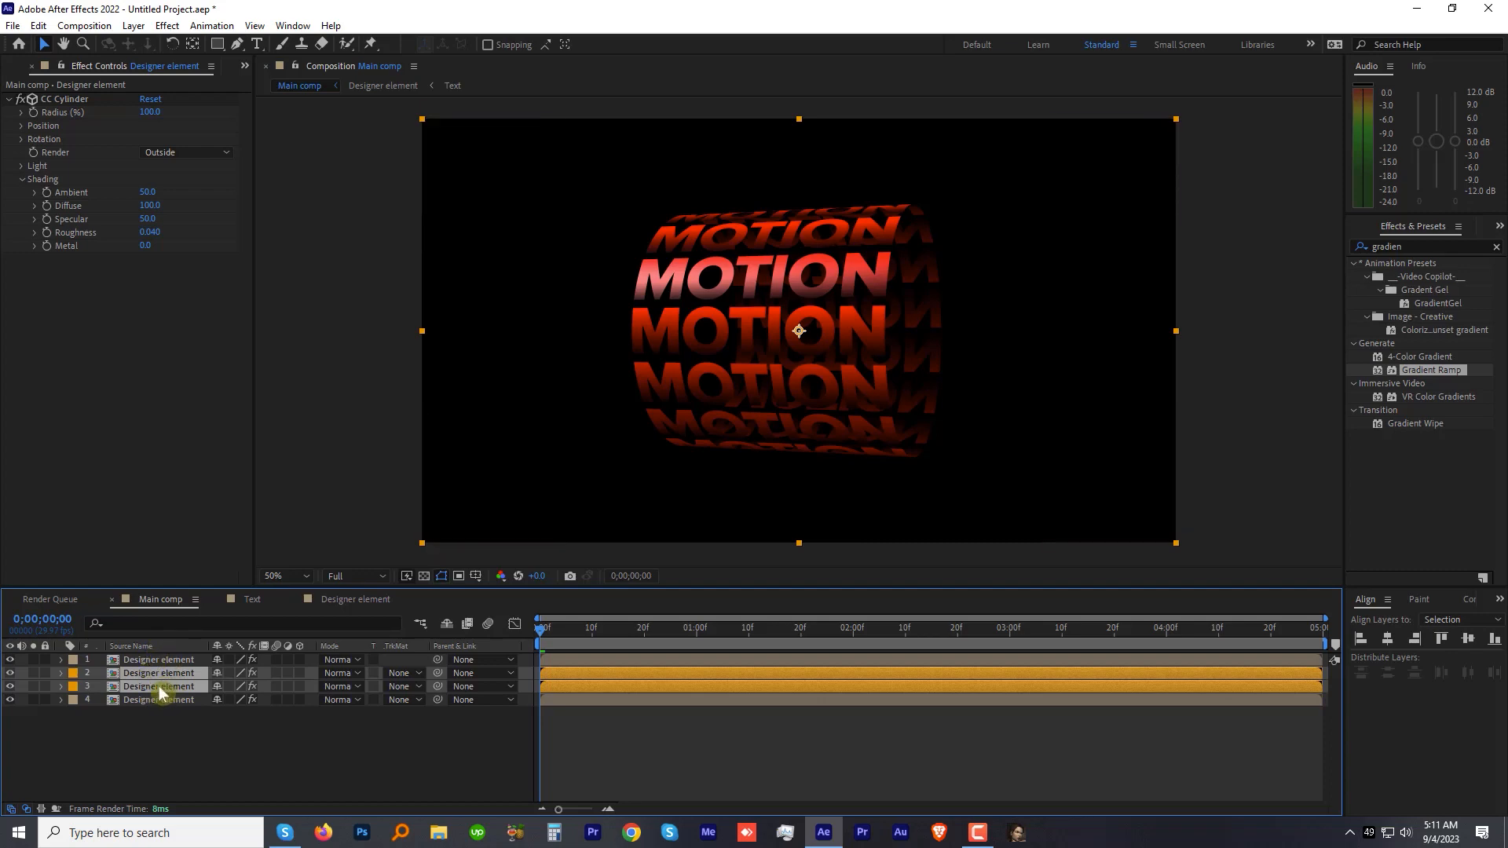
Scale layers 2 and 3 down to 76% and collapse their Scale rows.
key("s")
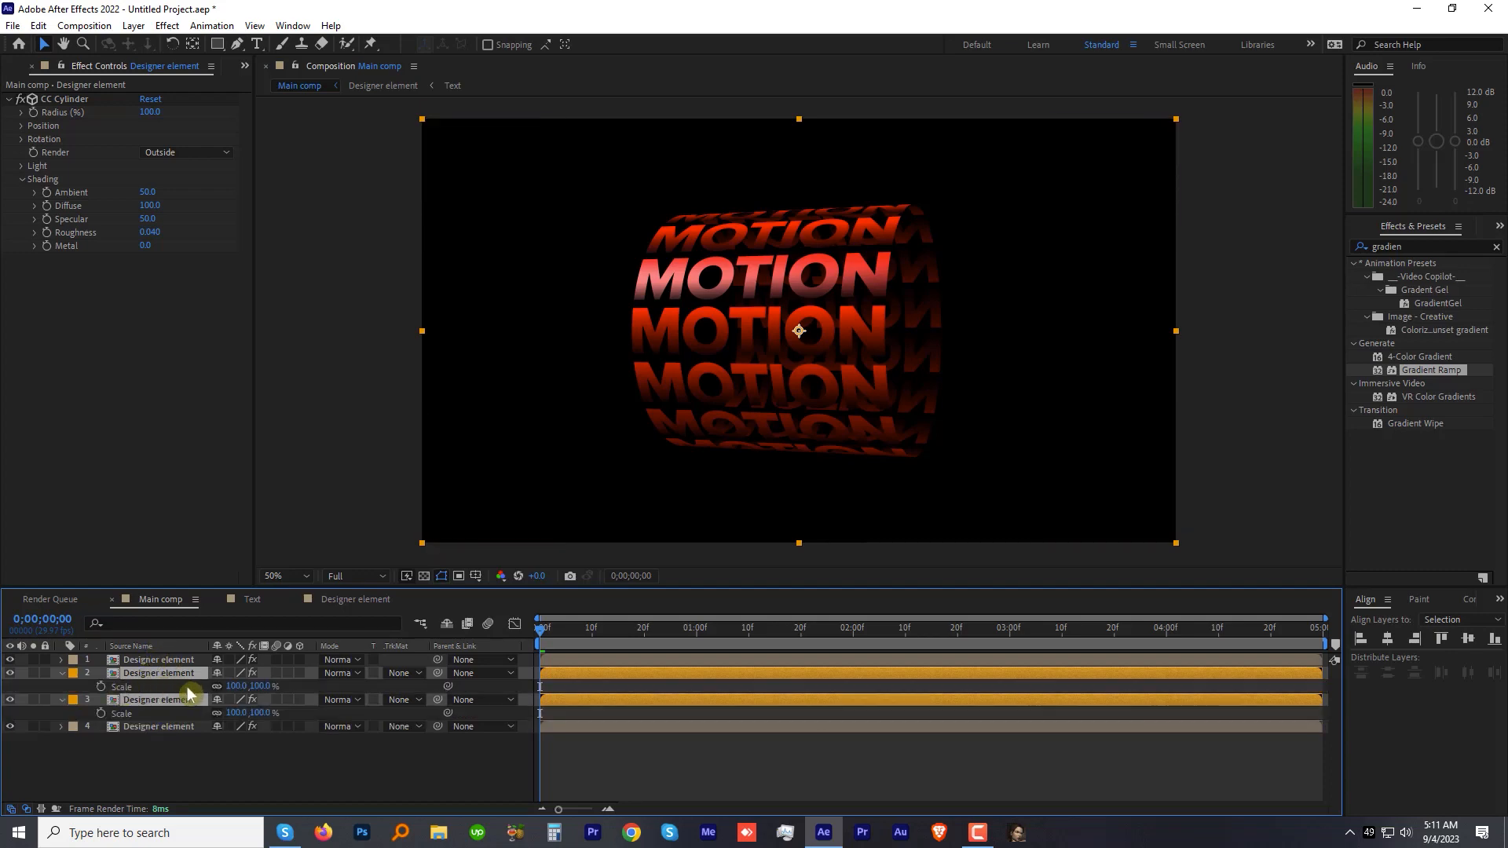
left_click_drag(248, 687, 229, 686)
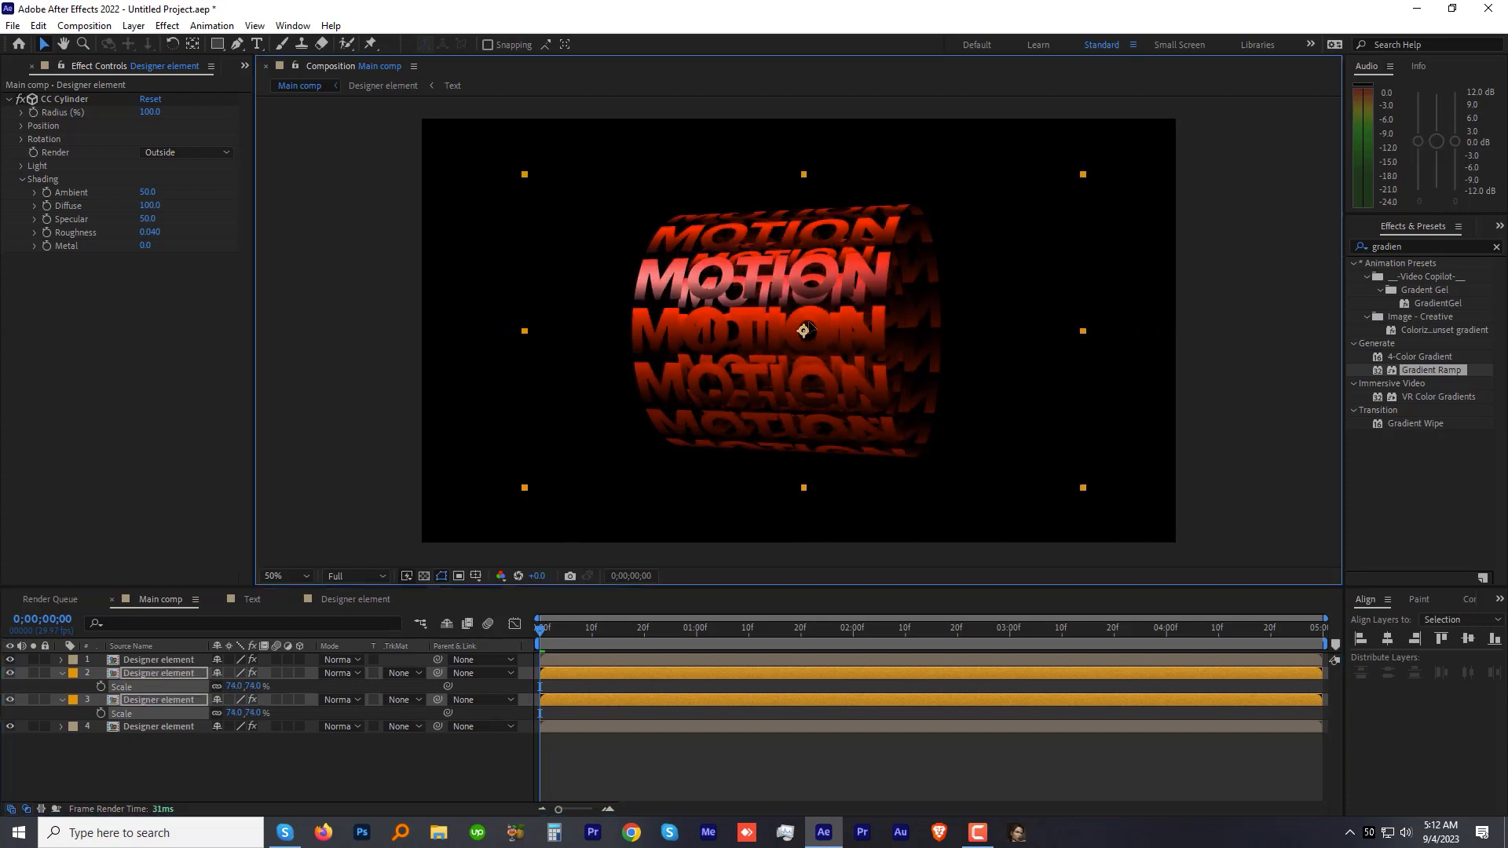
key("ctrl+a")
left_click(286, 774)
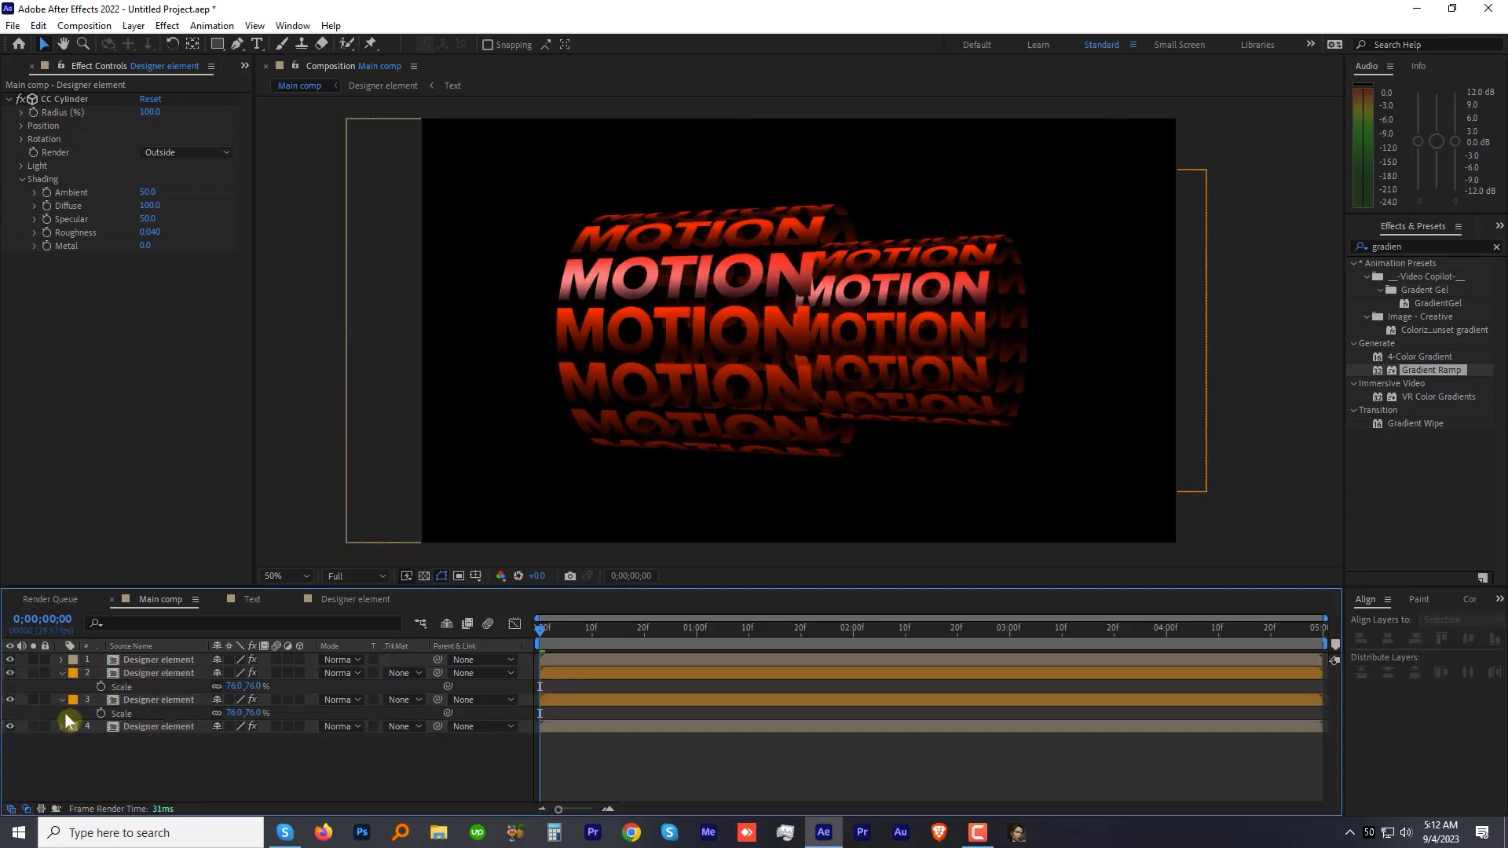
left_click(61, 673)
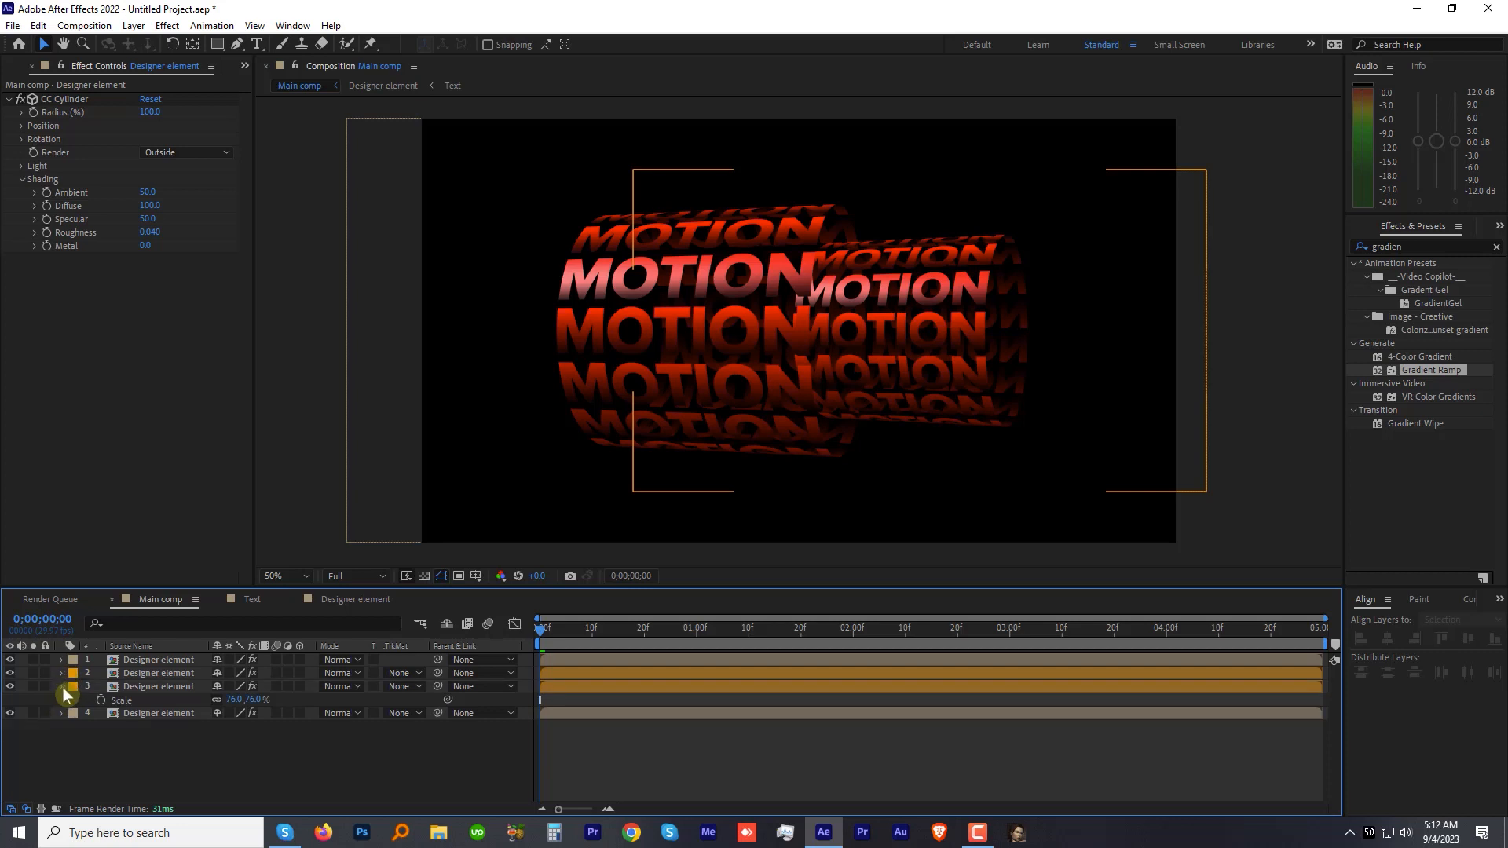
left_click(62, 687)
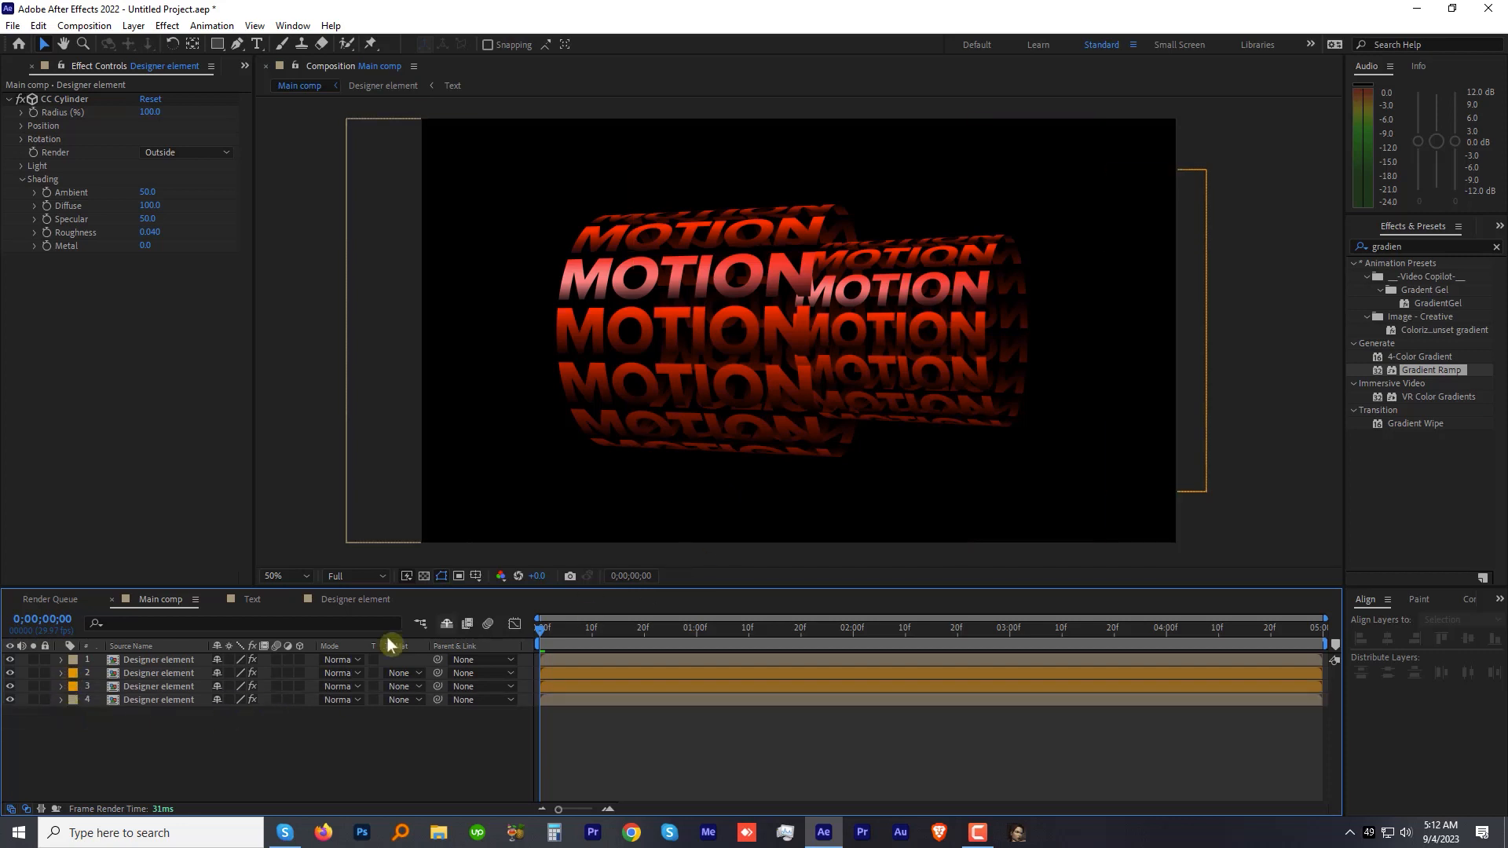
left_click(177, 673)
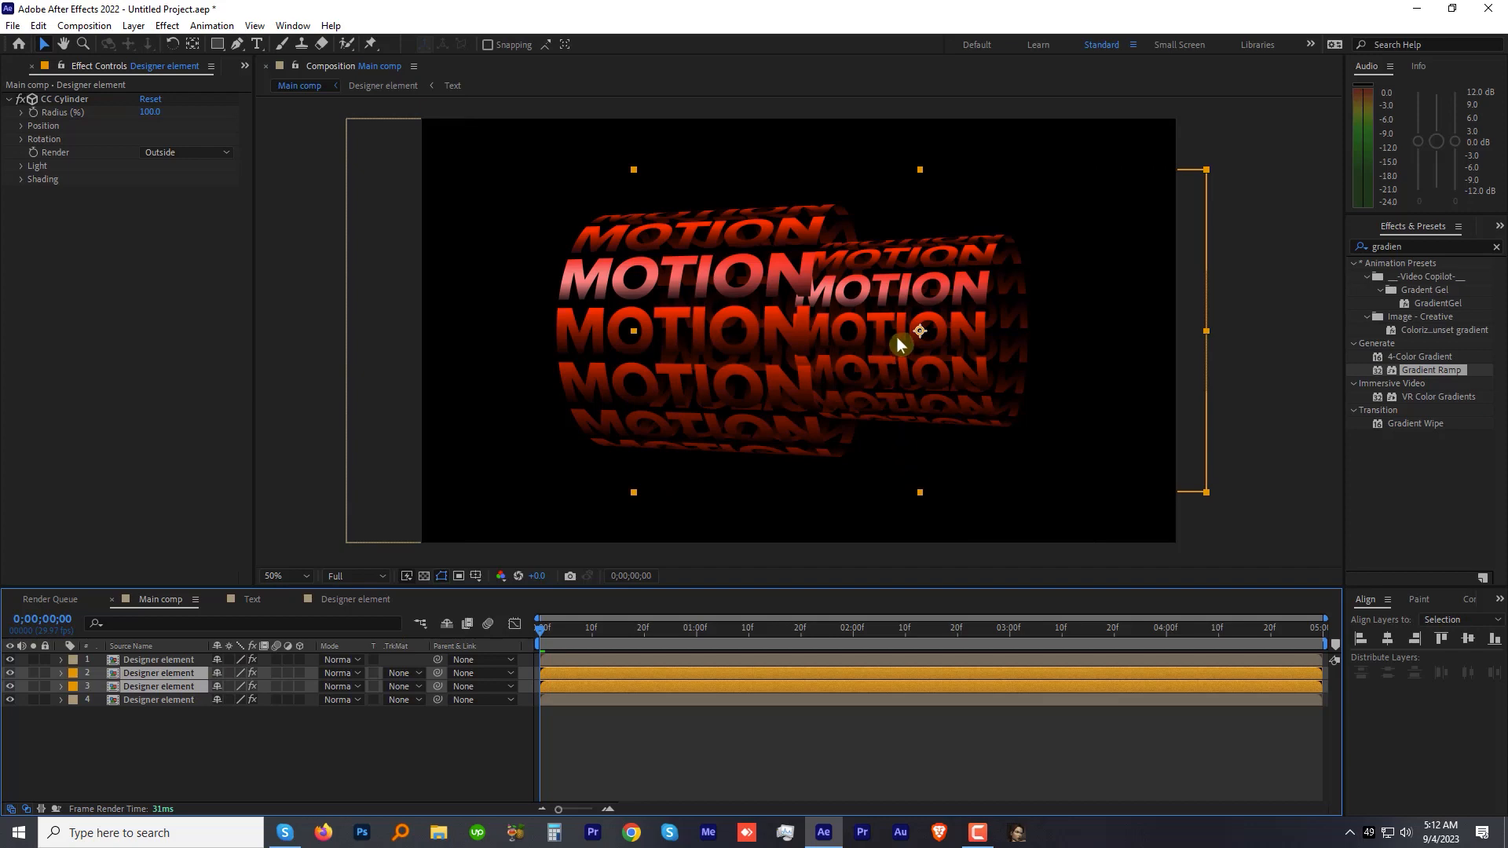
Duplicate the Text and Designer element compositions in the Project panel.
left_click(25, 66)
left_click(56, 238)
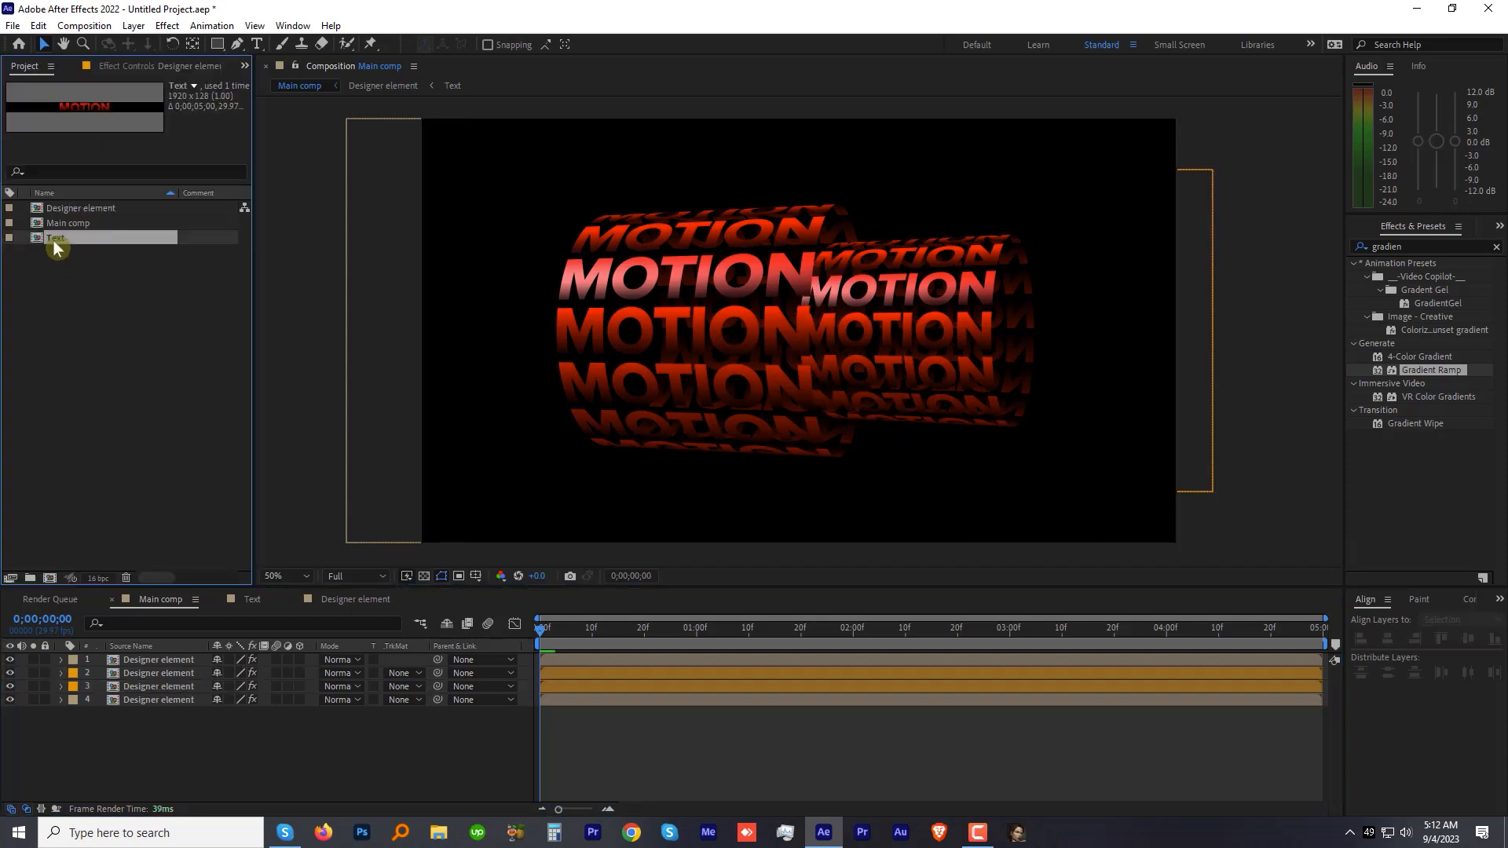
left_click(40, 25)
left_click(70, 212)
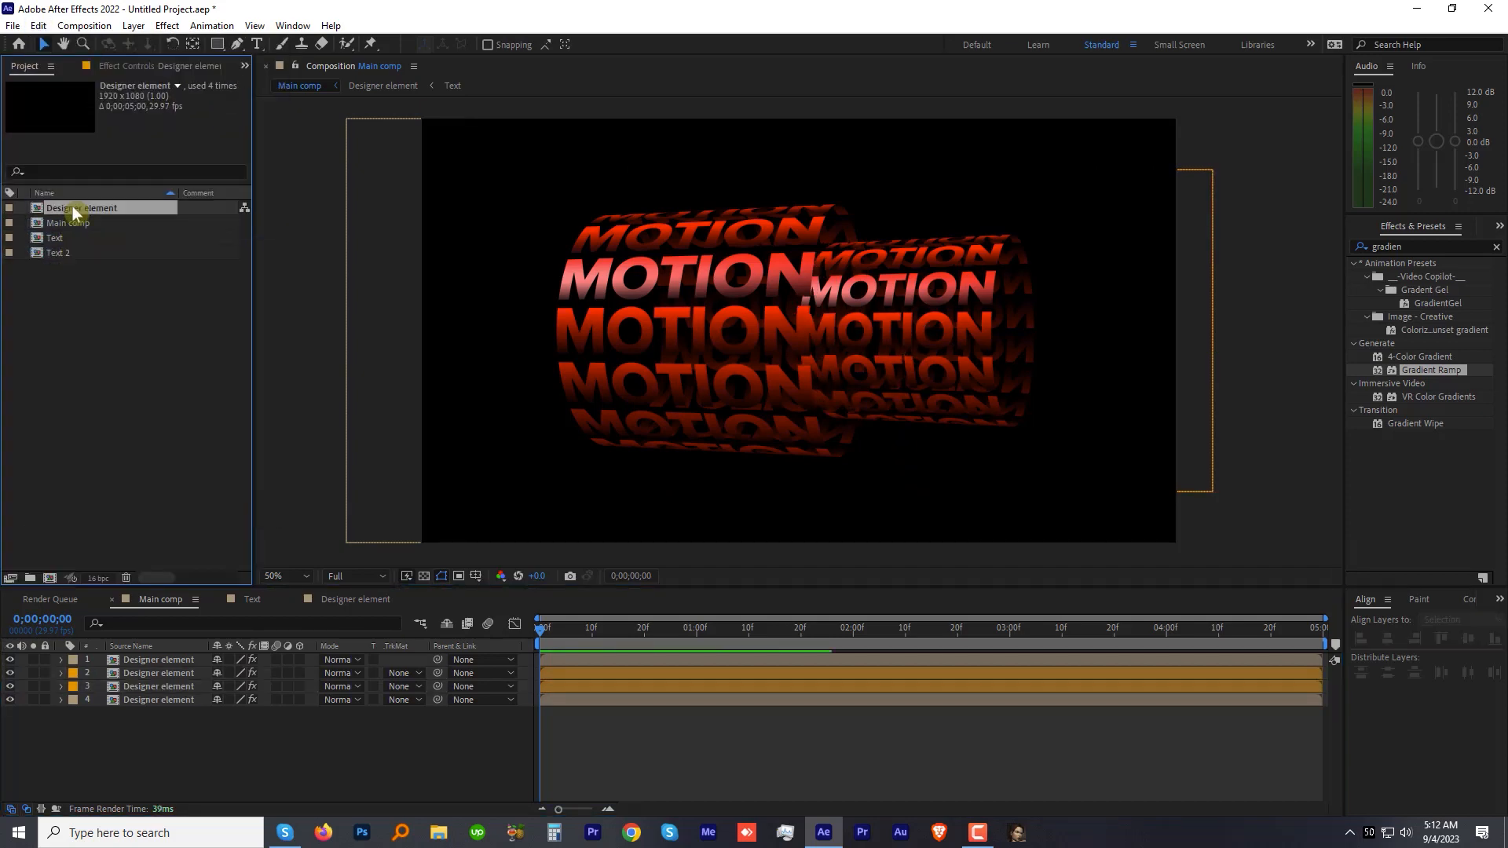
left_click(39, 25)
In Designer element 2, replace the Text layer with Text 2 by Alt-dragging it on.
left_click(71, 127)
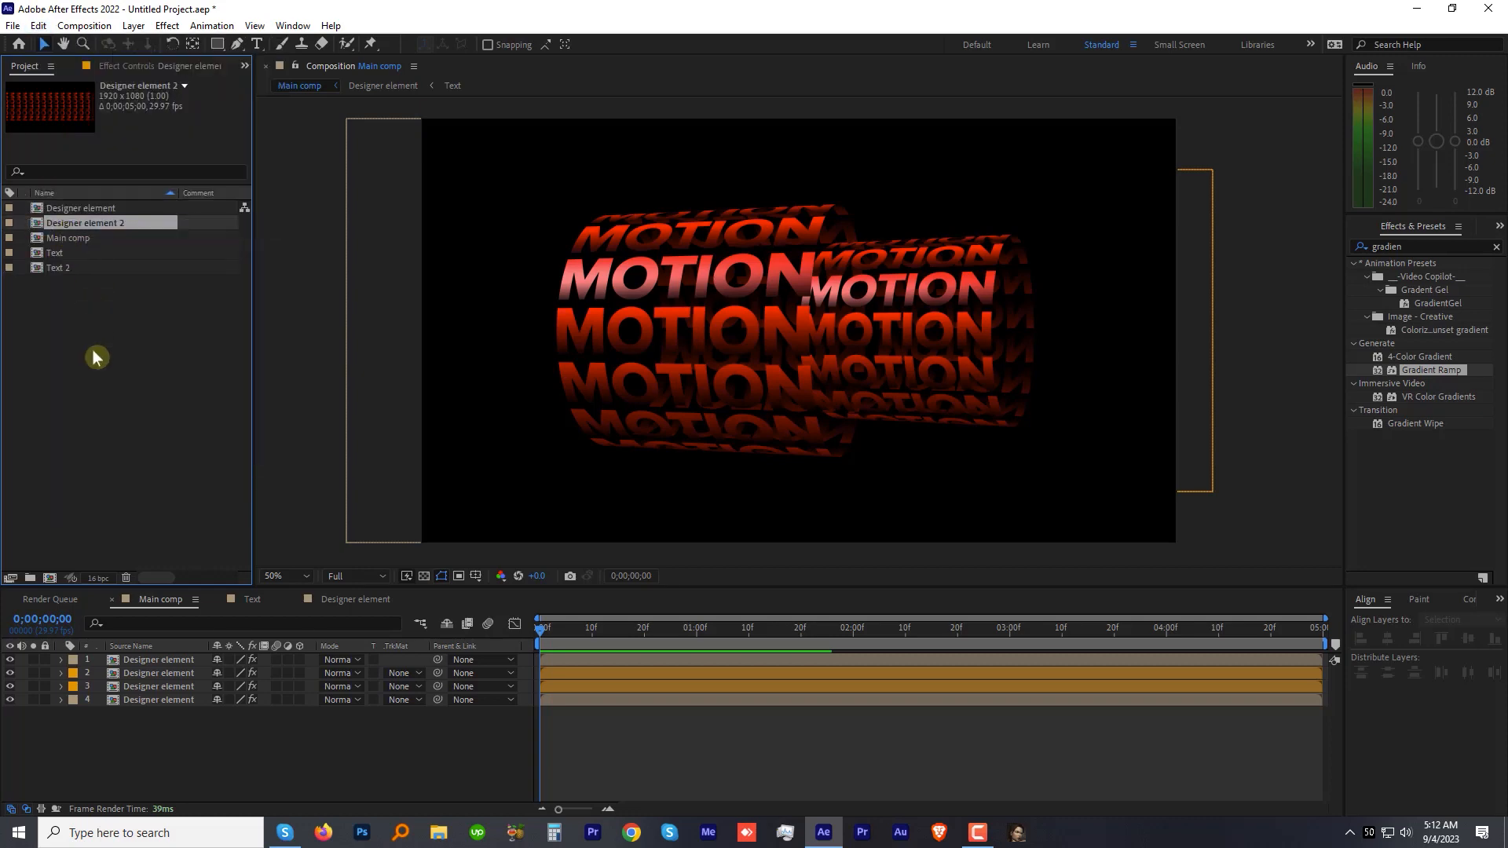
double_click(106, 226)
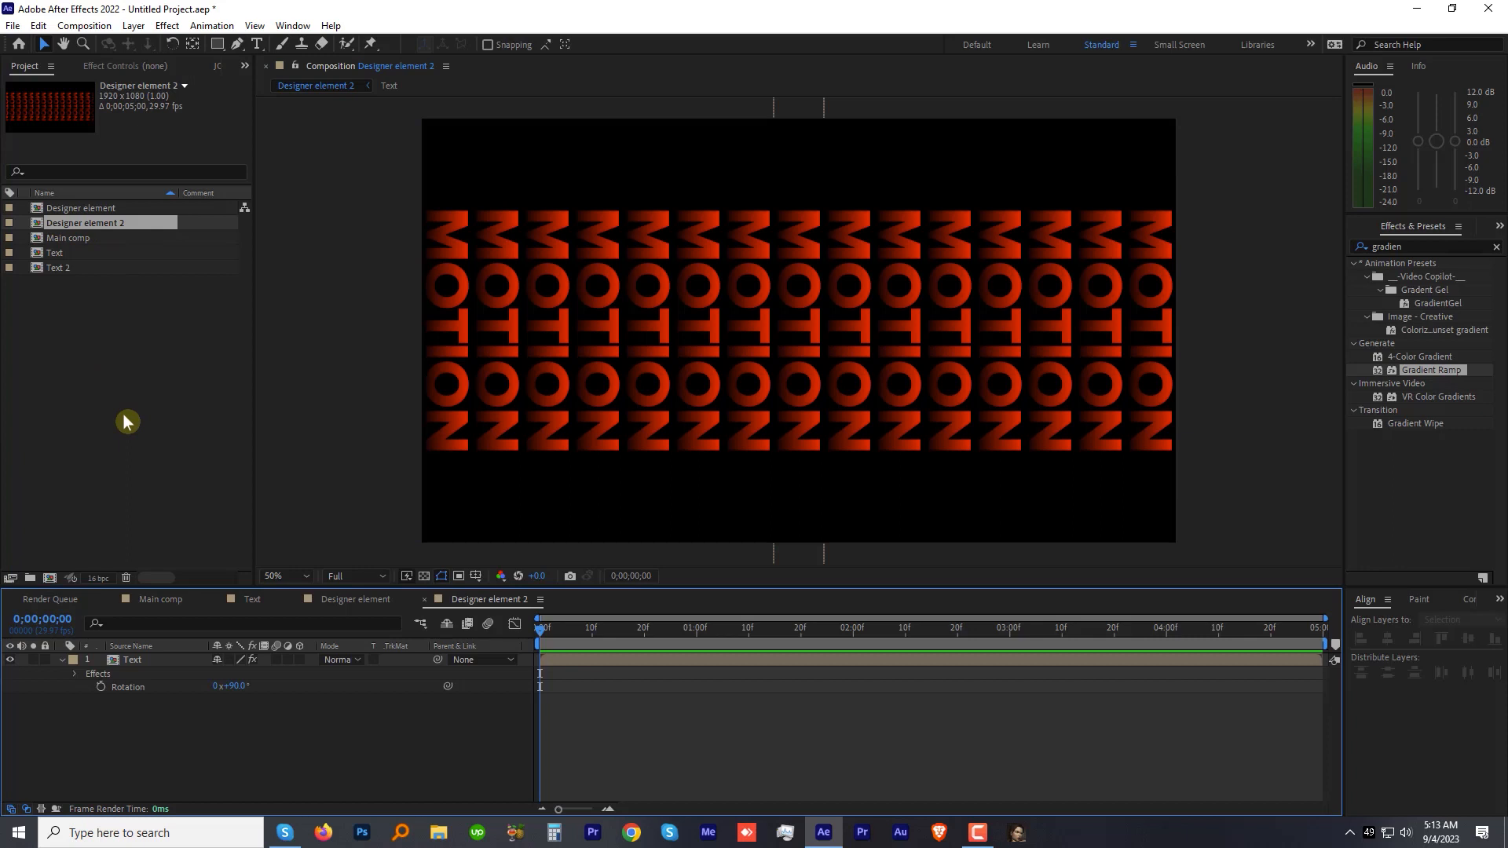
left_click(134, 660)
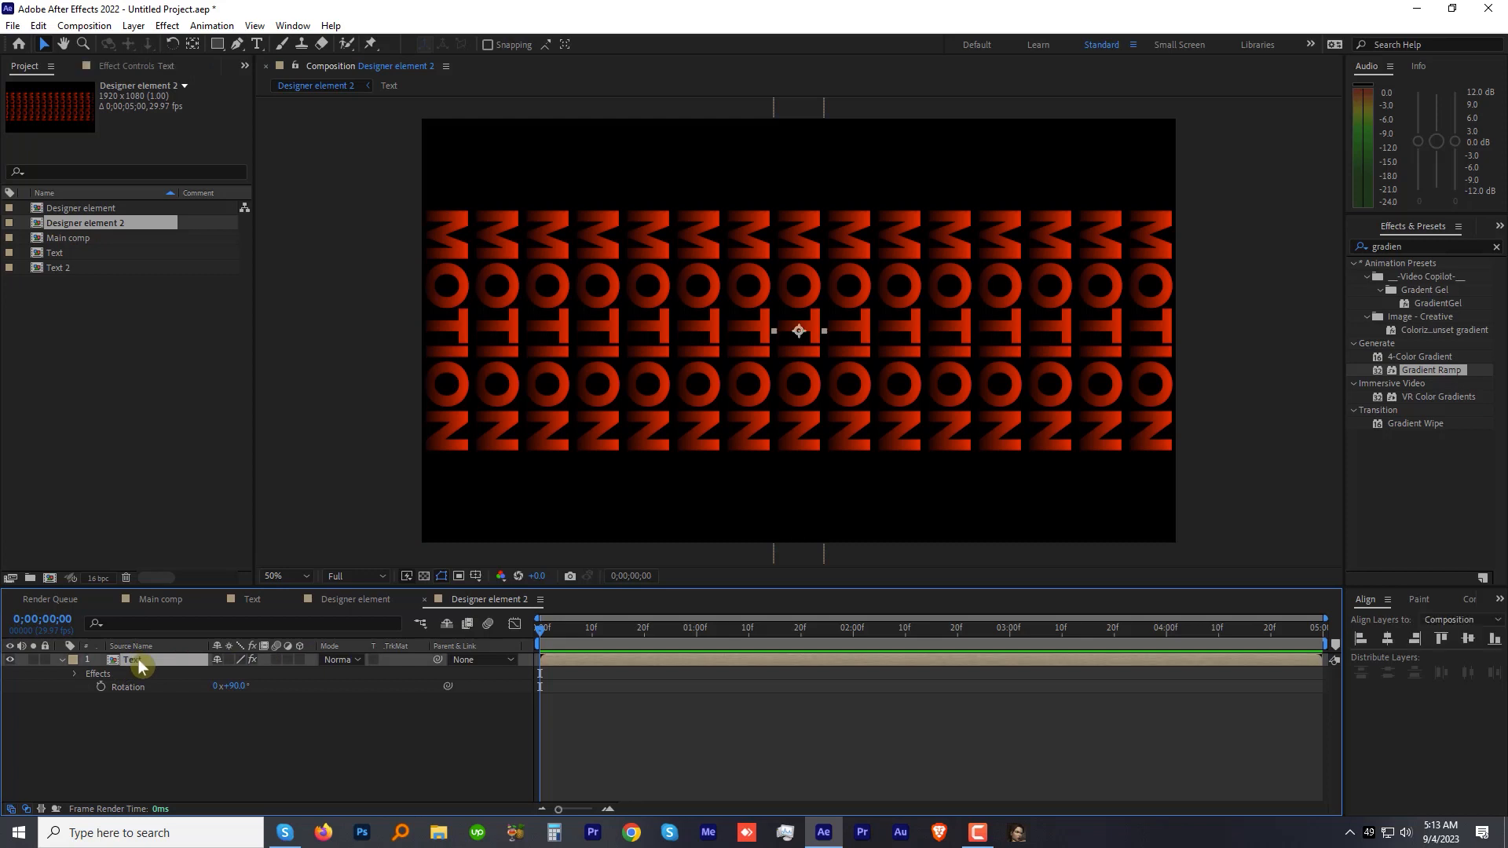
left_click(63, 270)
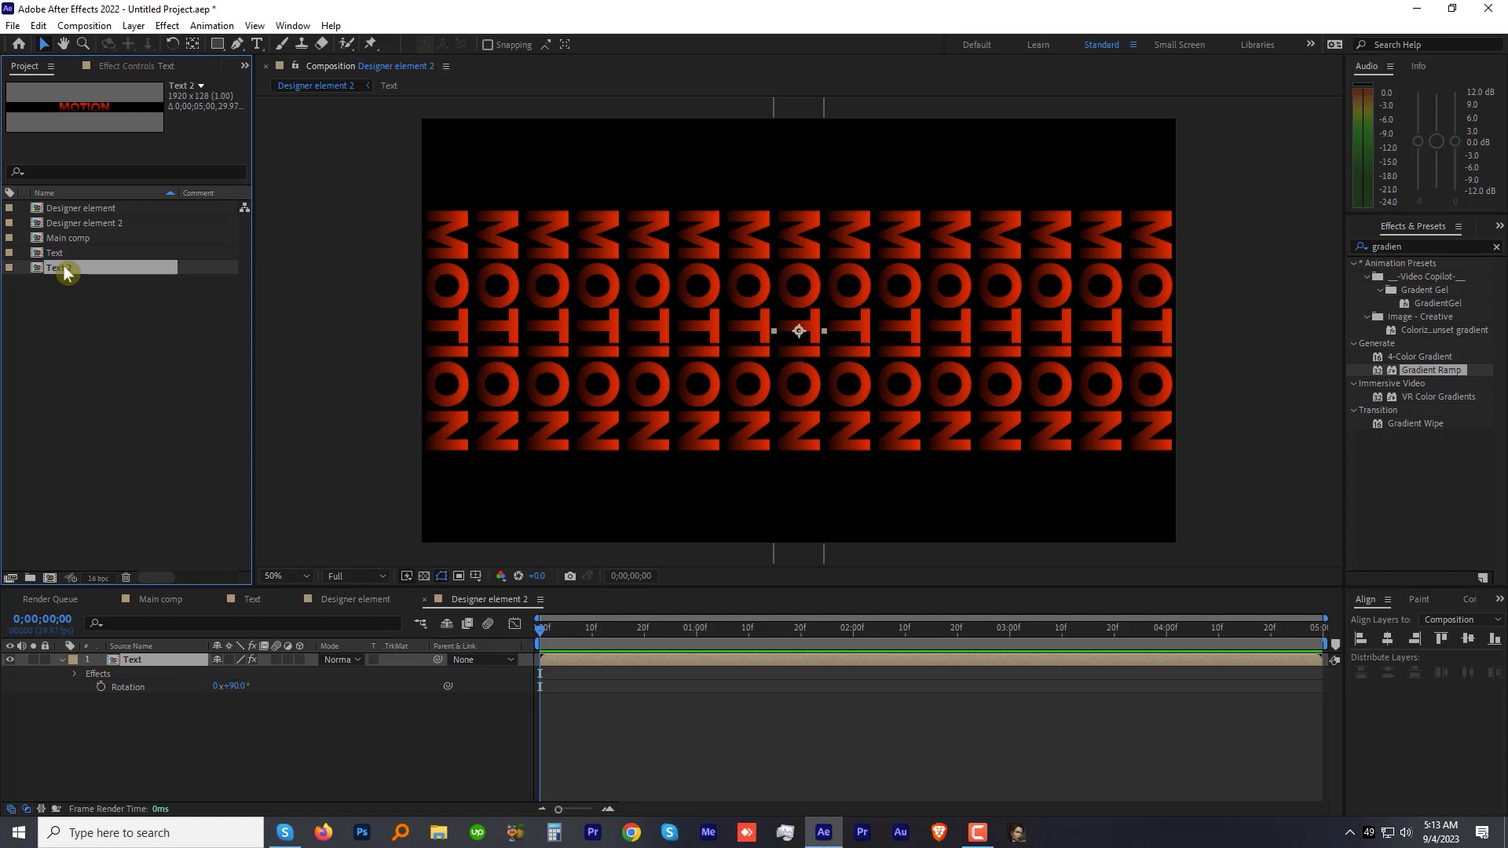
left_click_drag(129, 649, 133, 660)
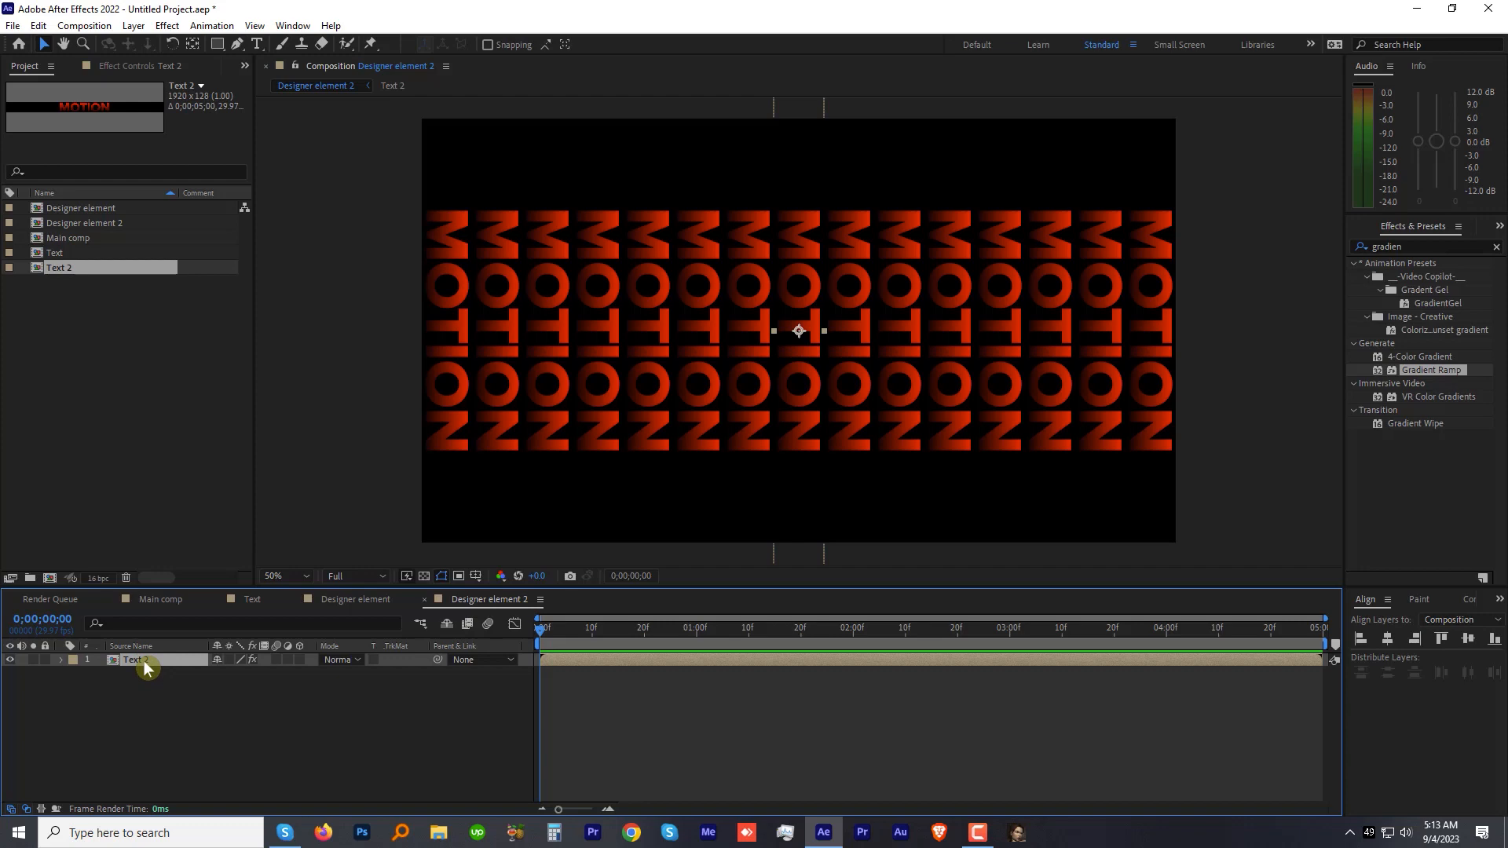
Change Text 2 to read MANGO with Gradient Ramp applied, then return to Main comp.
double_click(144, 661)
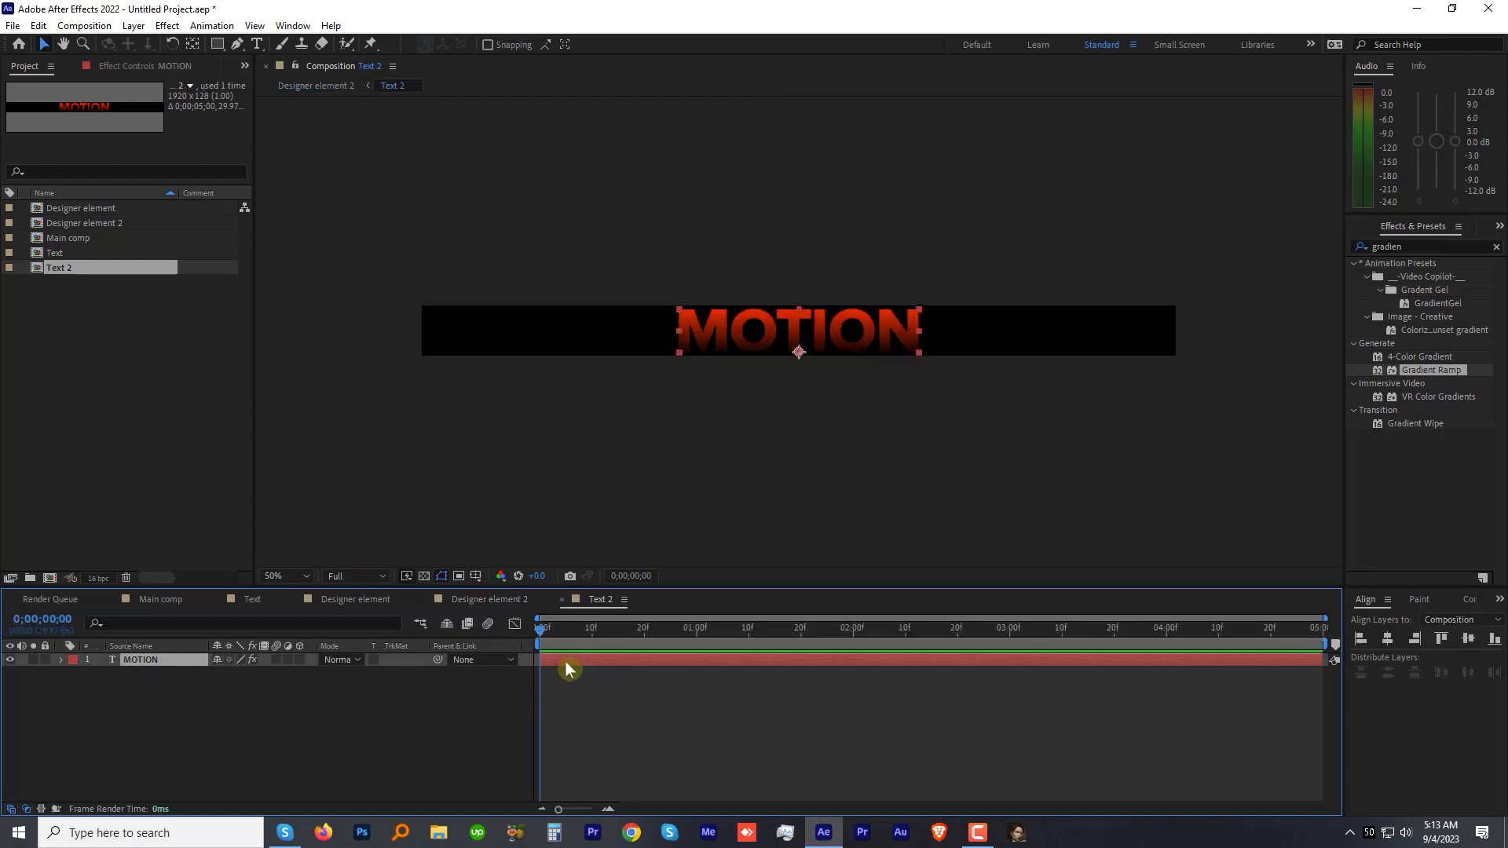
double_click(565, 661)
type("MANGO")
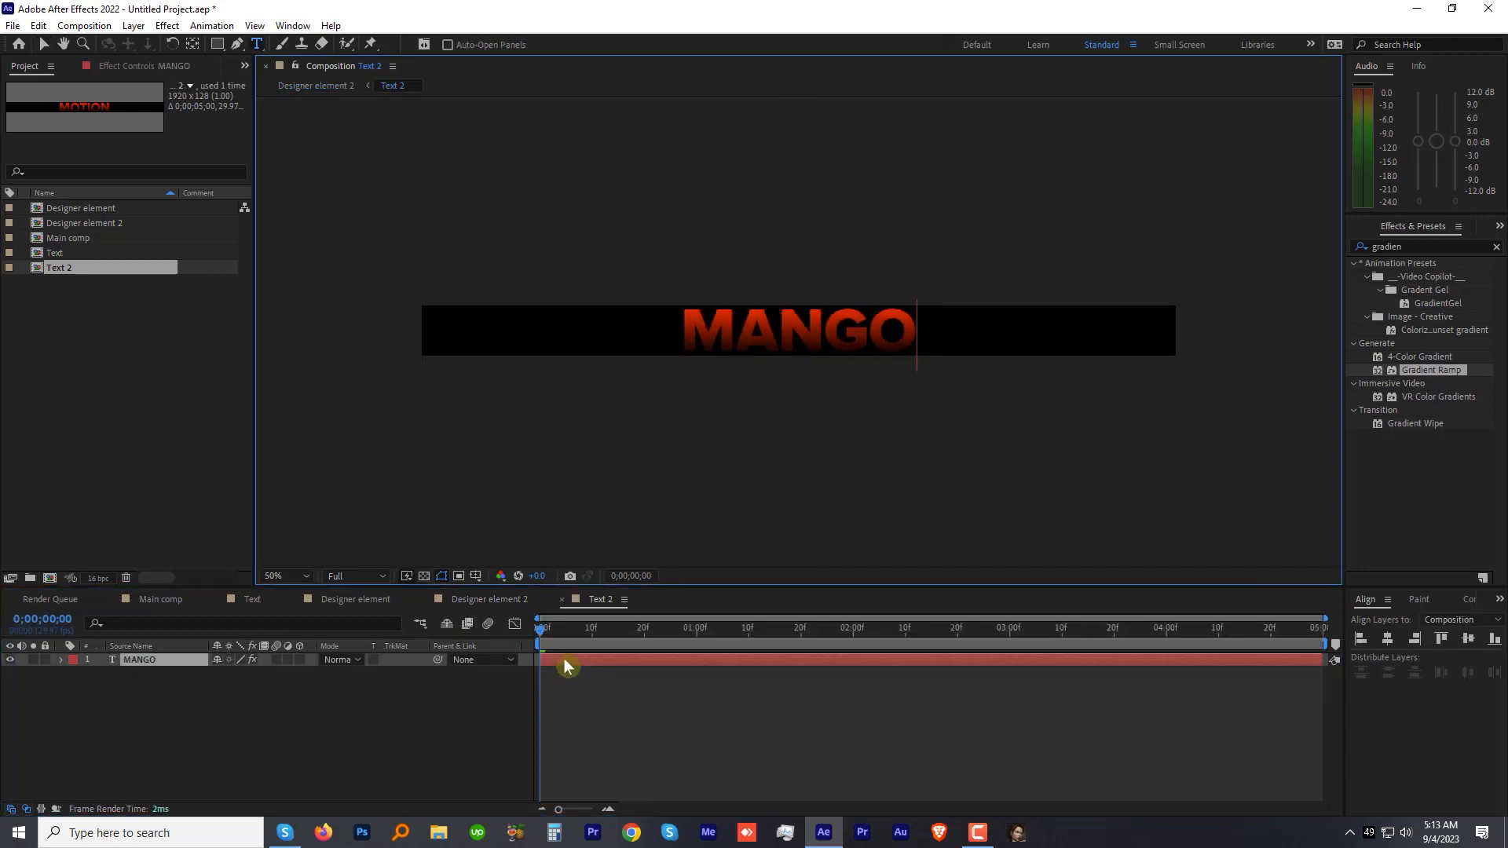
double_click(1431, 370)
left_click(148, 125)
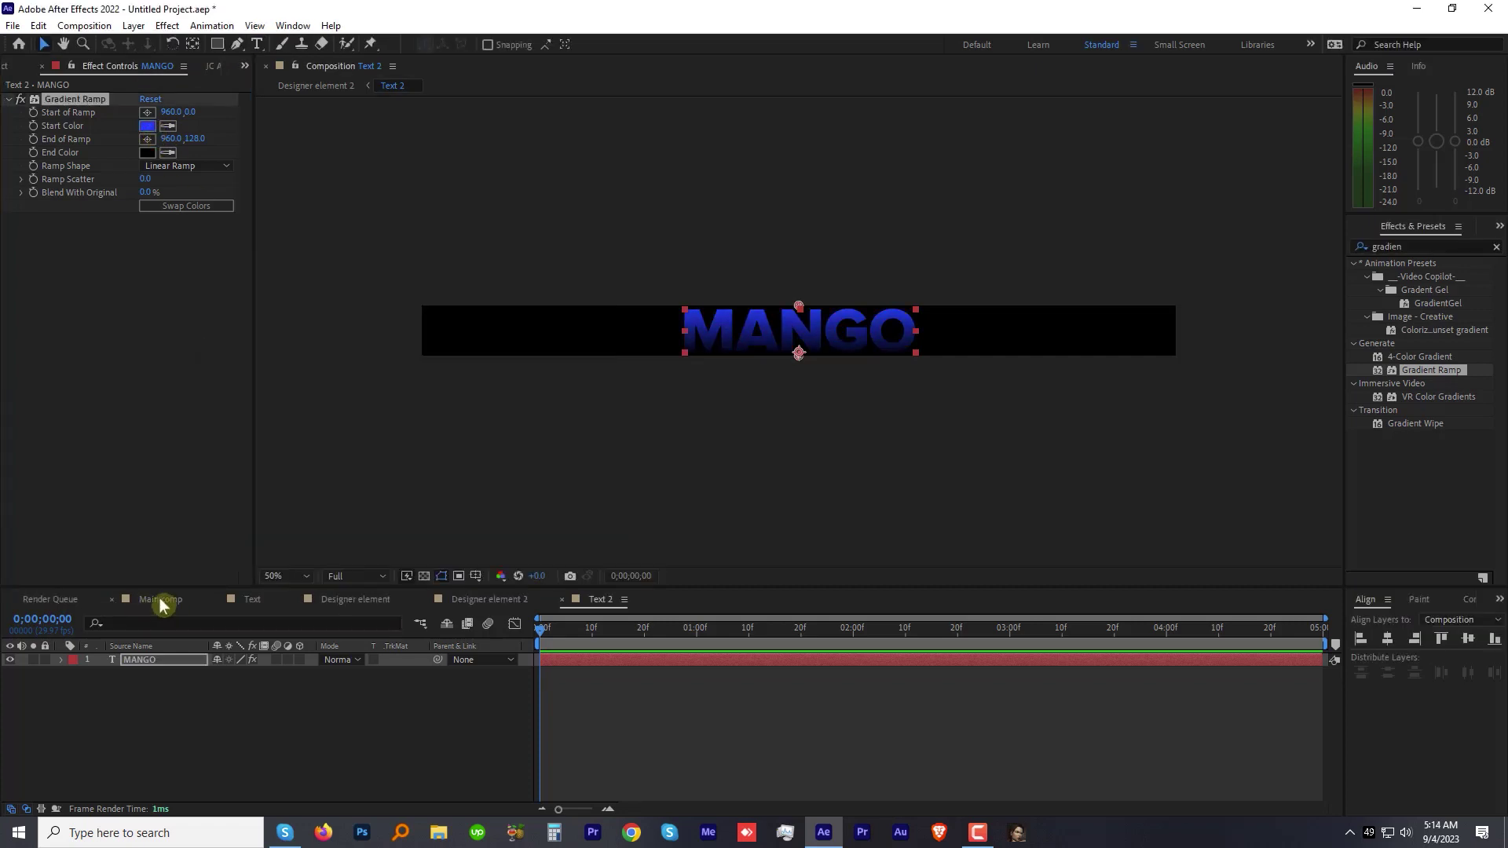
left_click(164, 600)
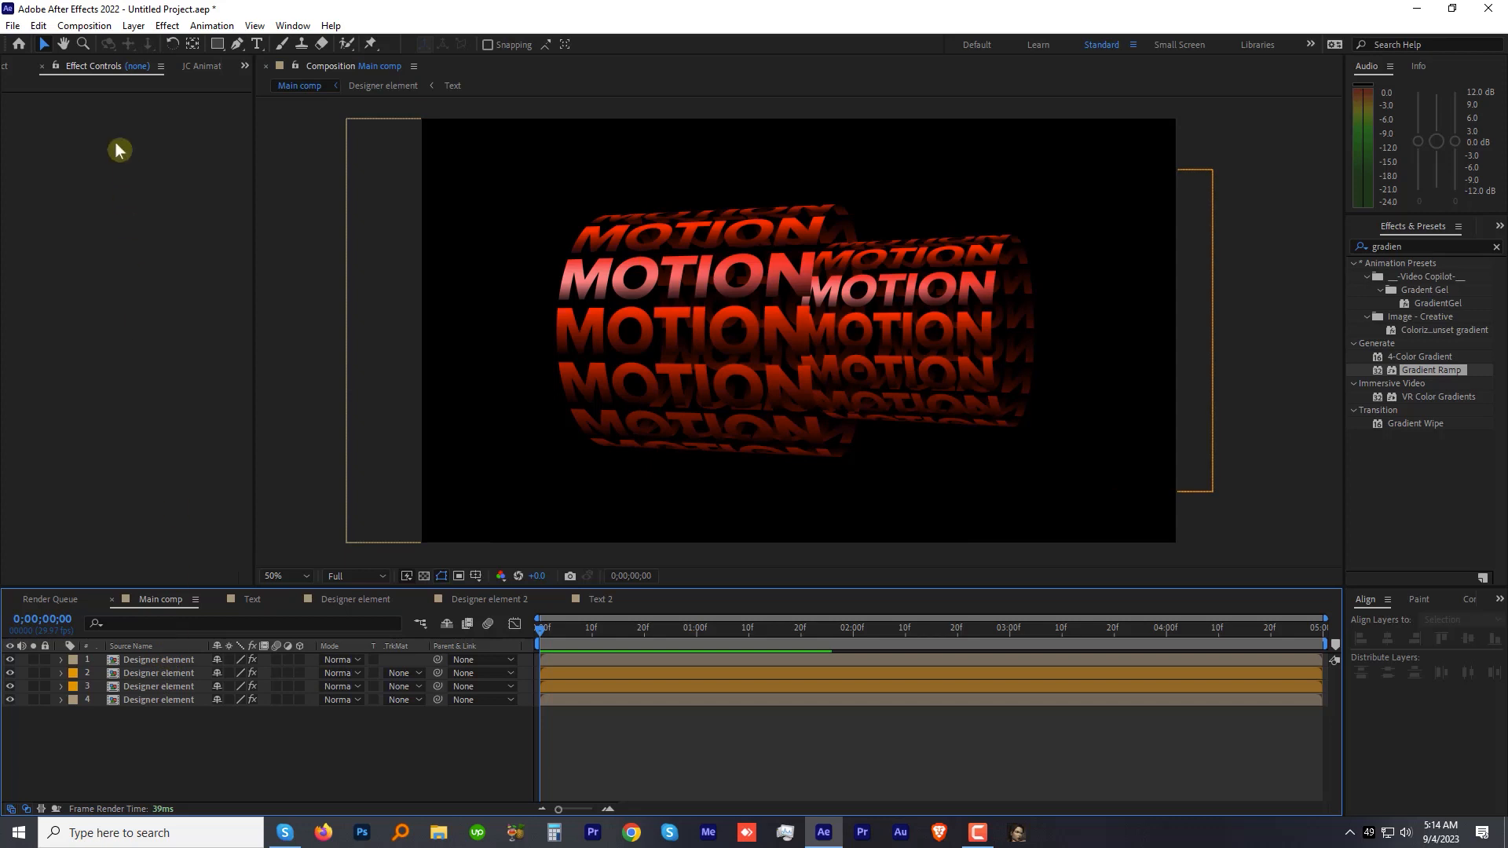
Replace layers 2 and 3 with Designer element 2 so the smaller cylinder shows MANGO, and preview.
left_click(15, 66)
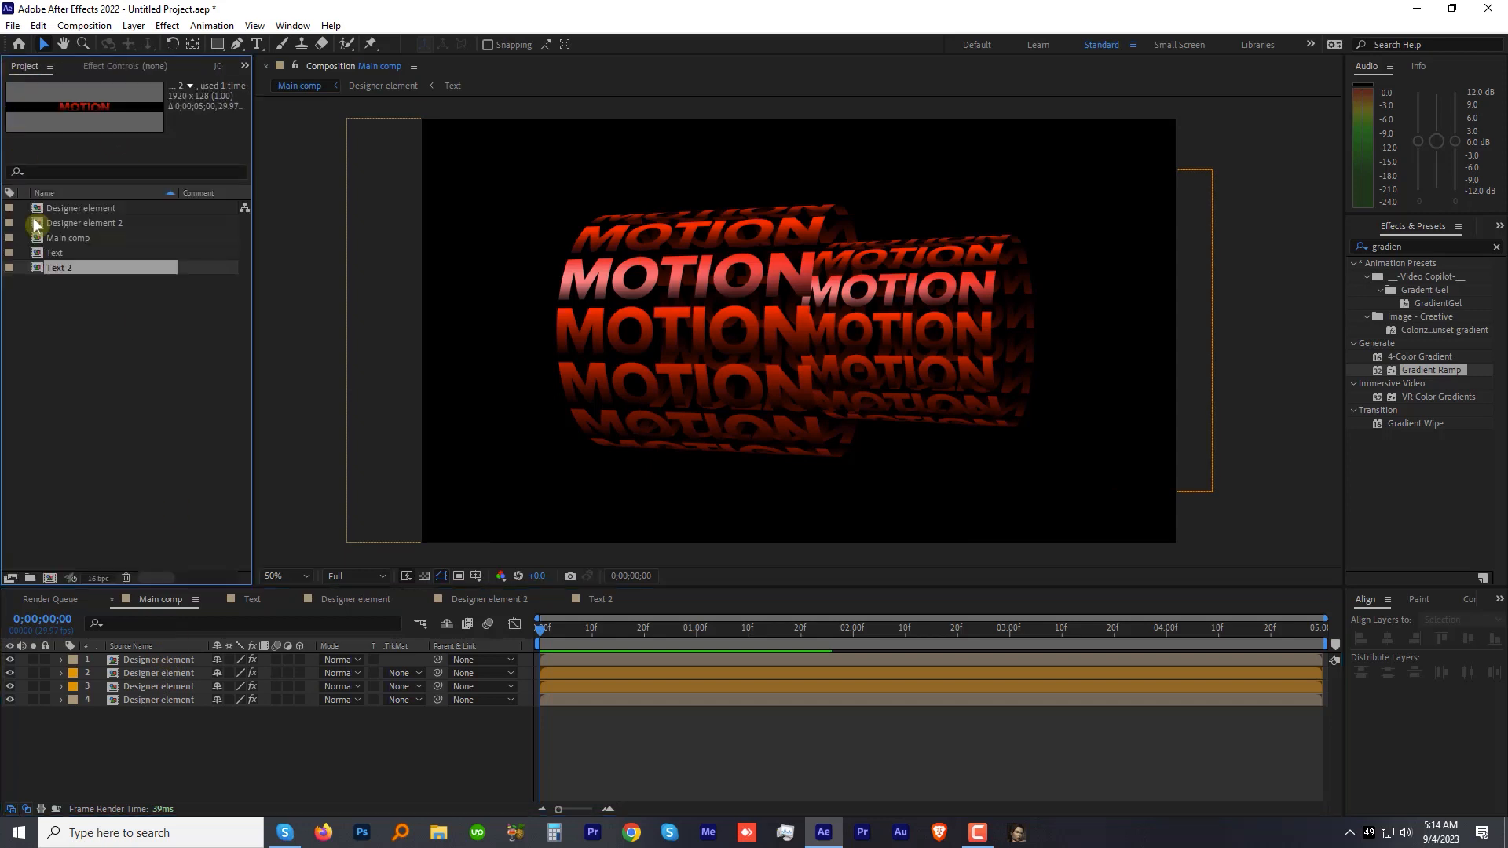
left_click(156, 670)
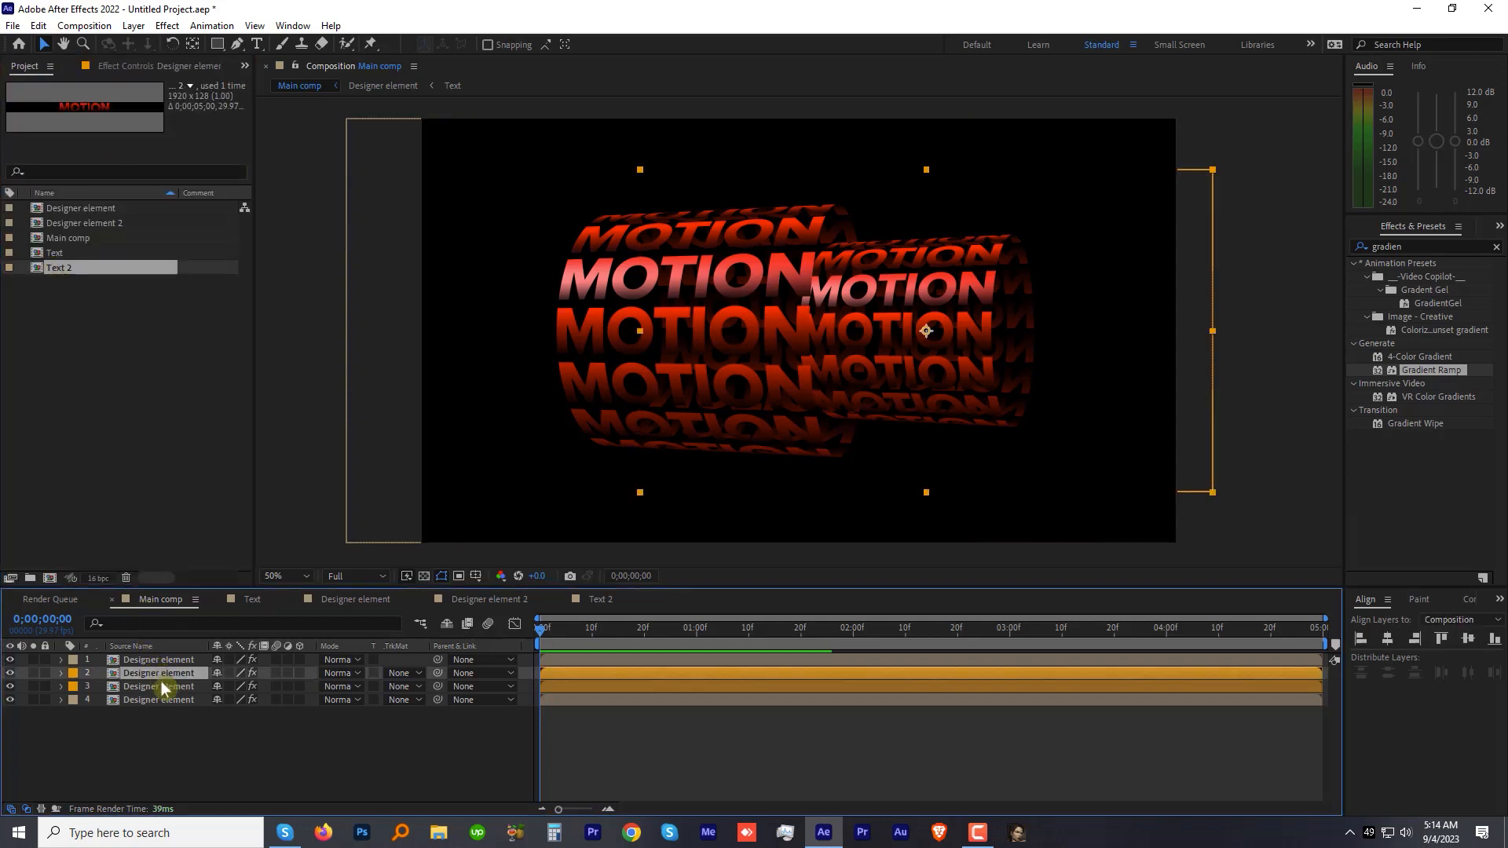
left_click(164, 687, "shift")
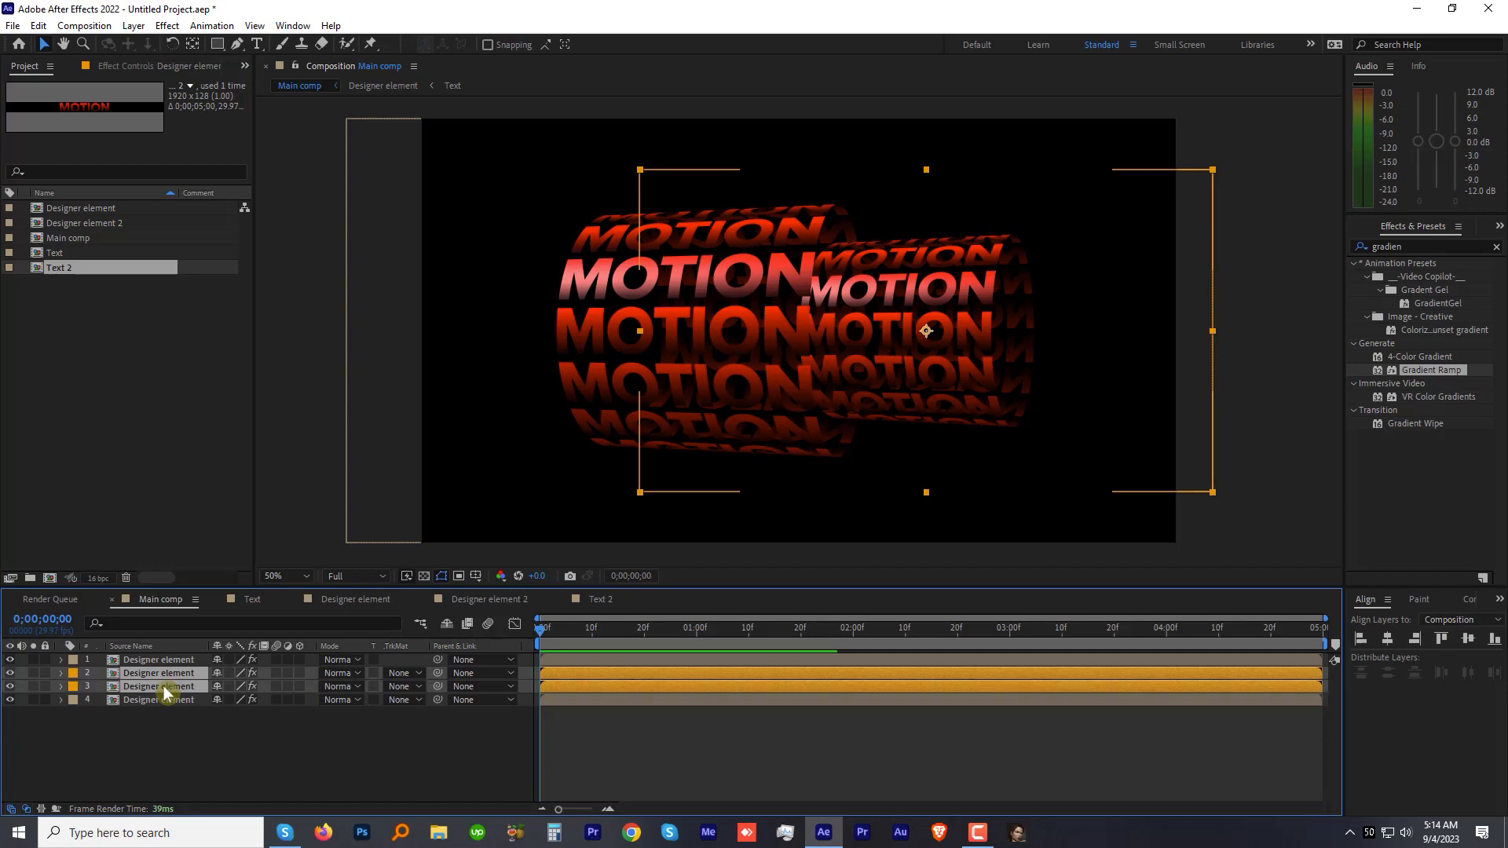
left_click(85, 223)
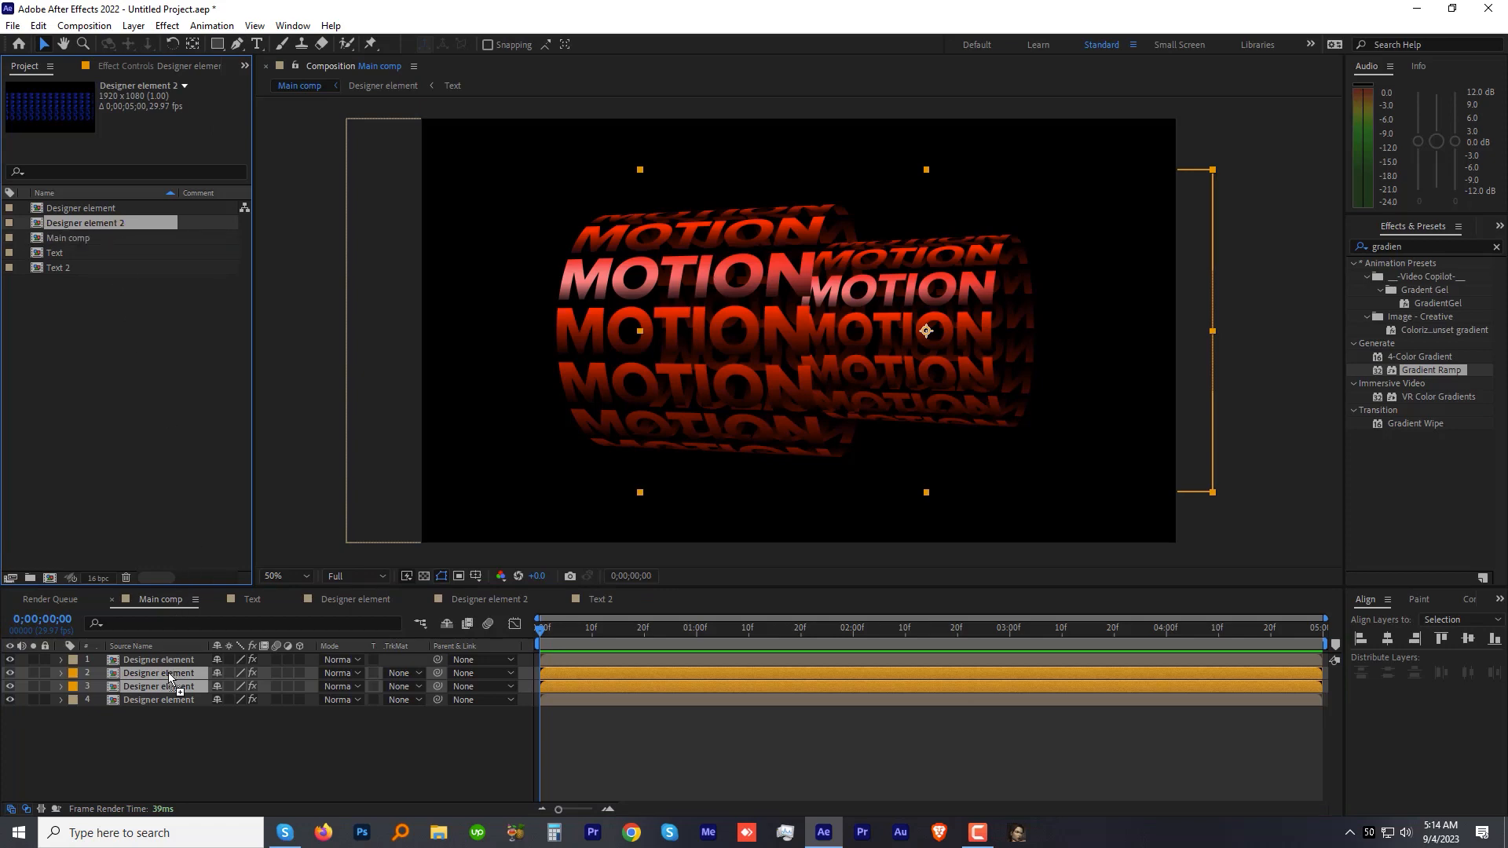
left_click_drag(86, 223, 174, 687)
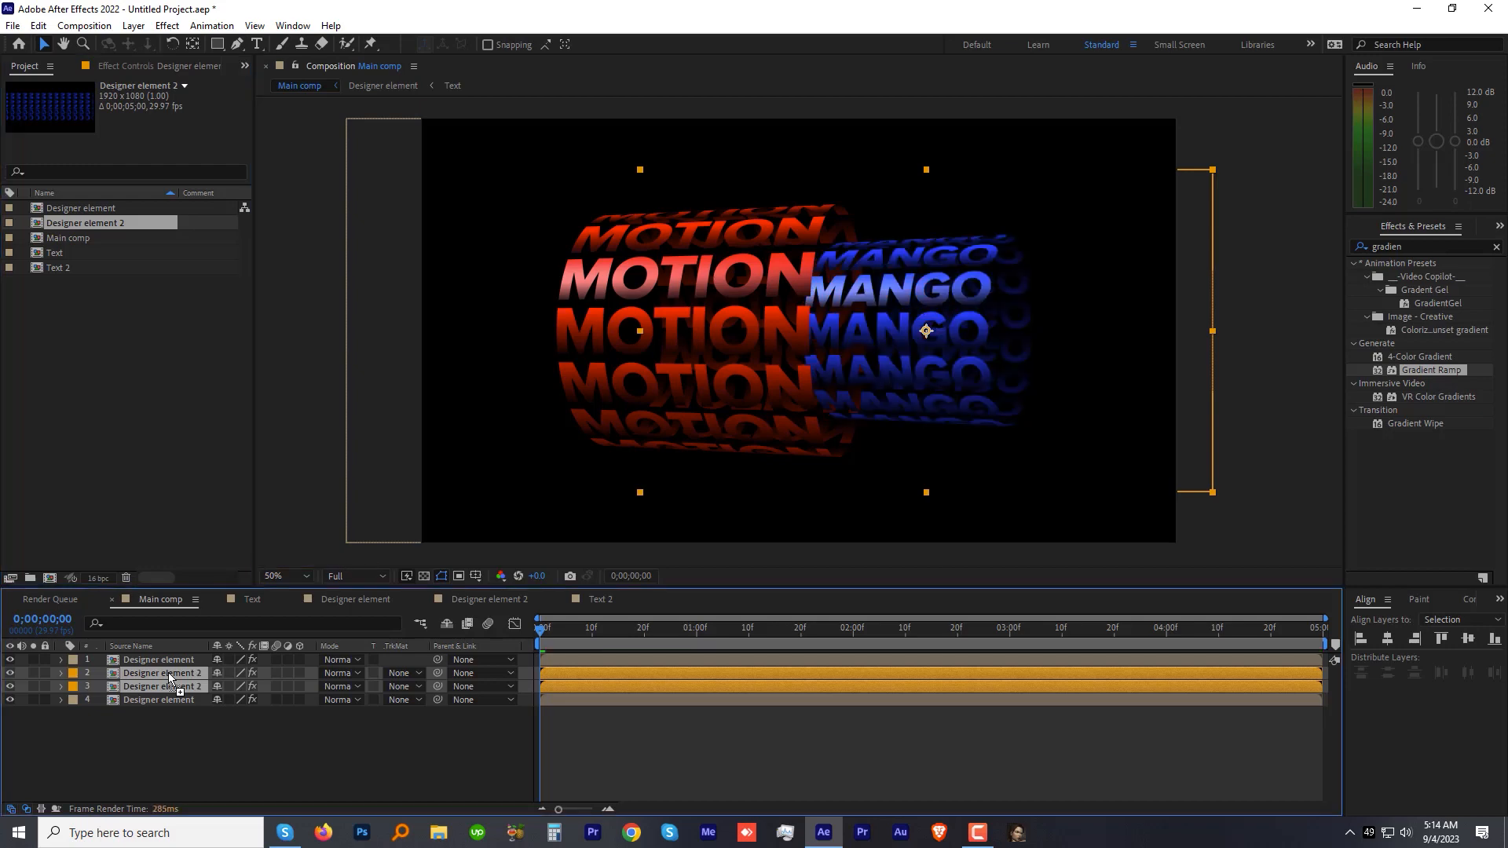
key("space")
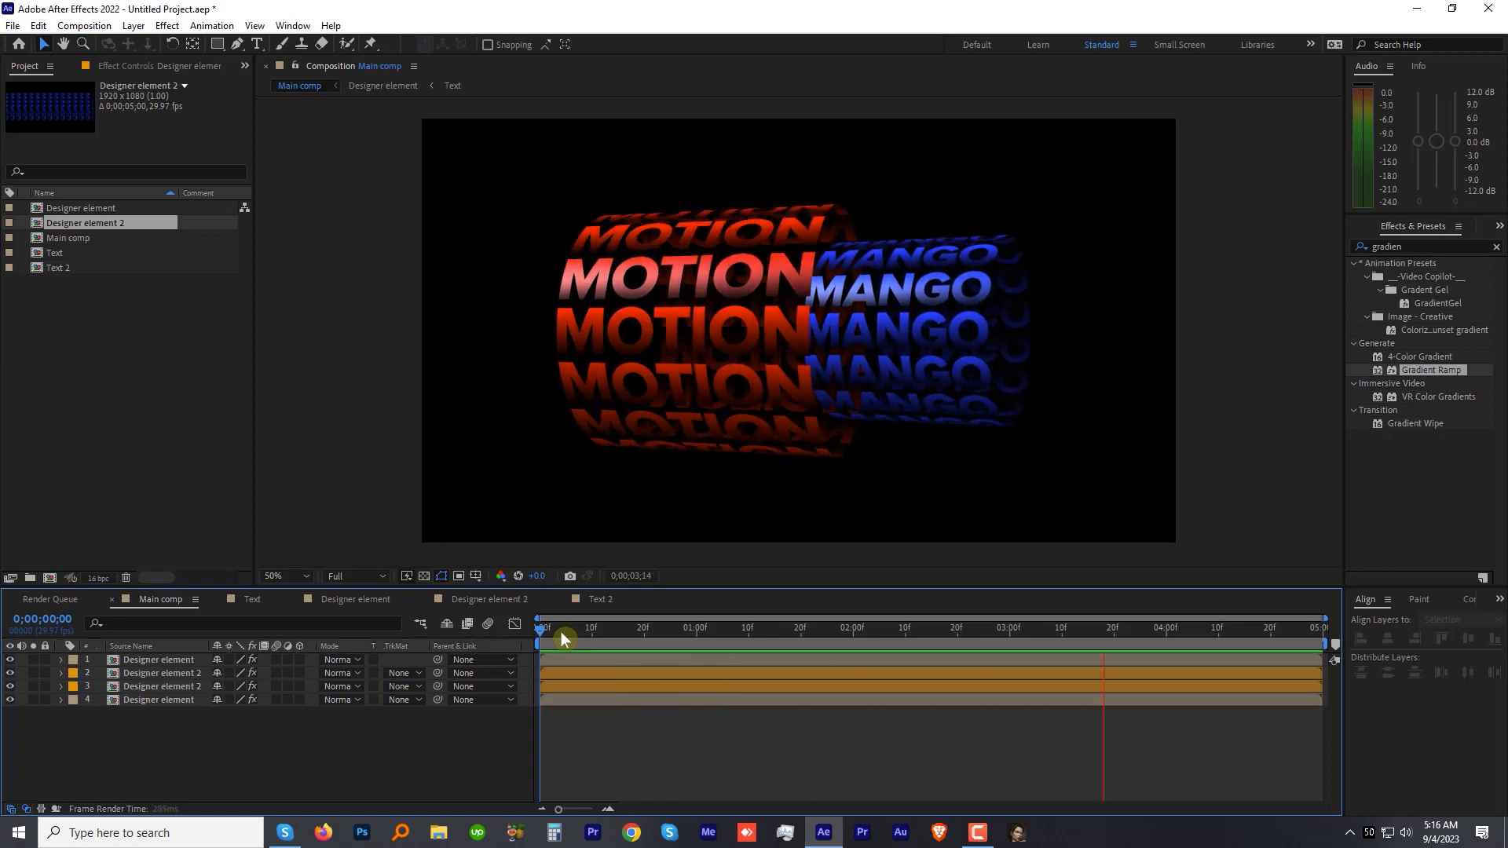
Give layer 2's CC Cylinder Rotation Y the expression time*-20.
left_click(562, 671)
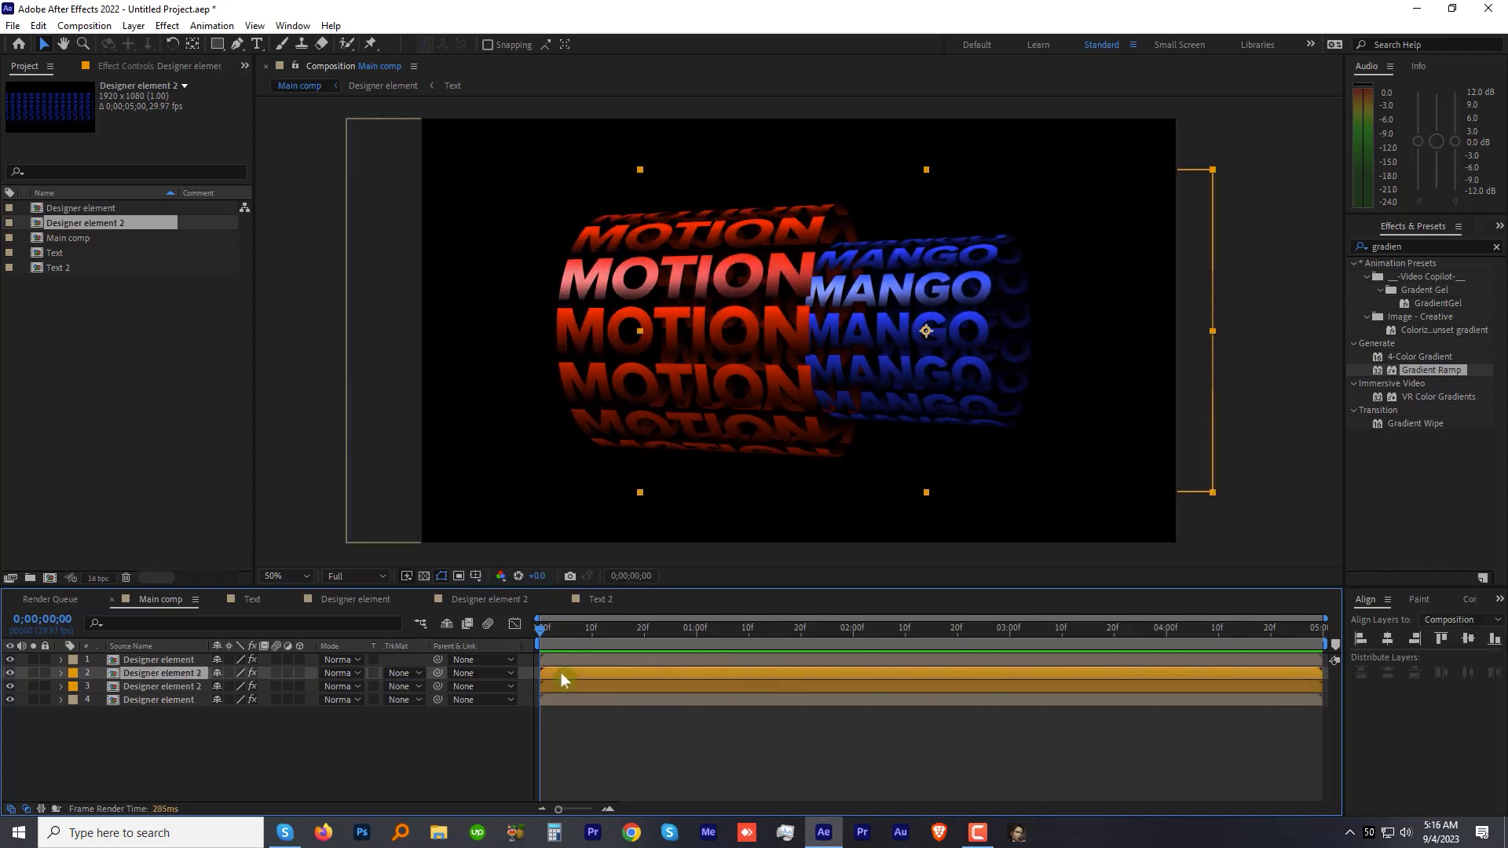
left_click(133, 67)
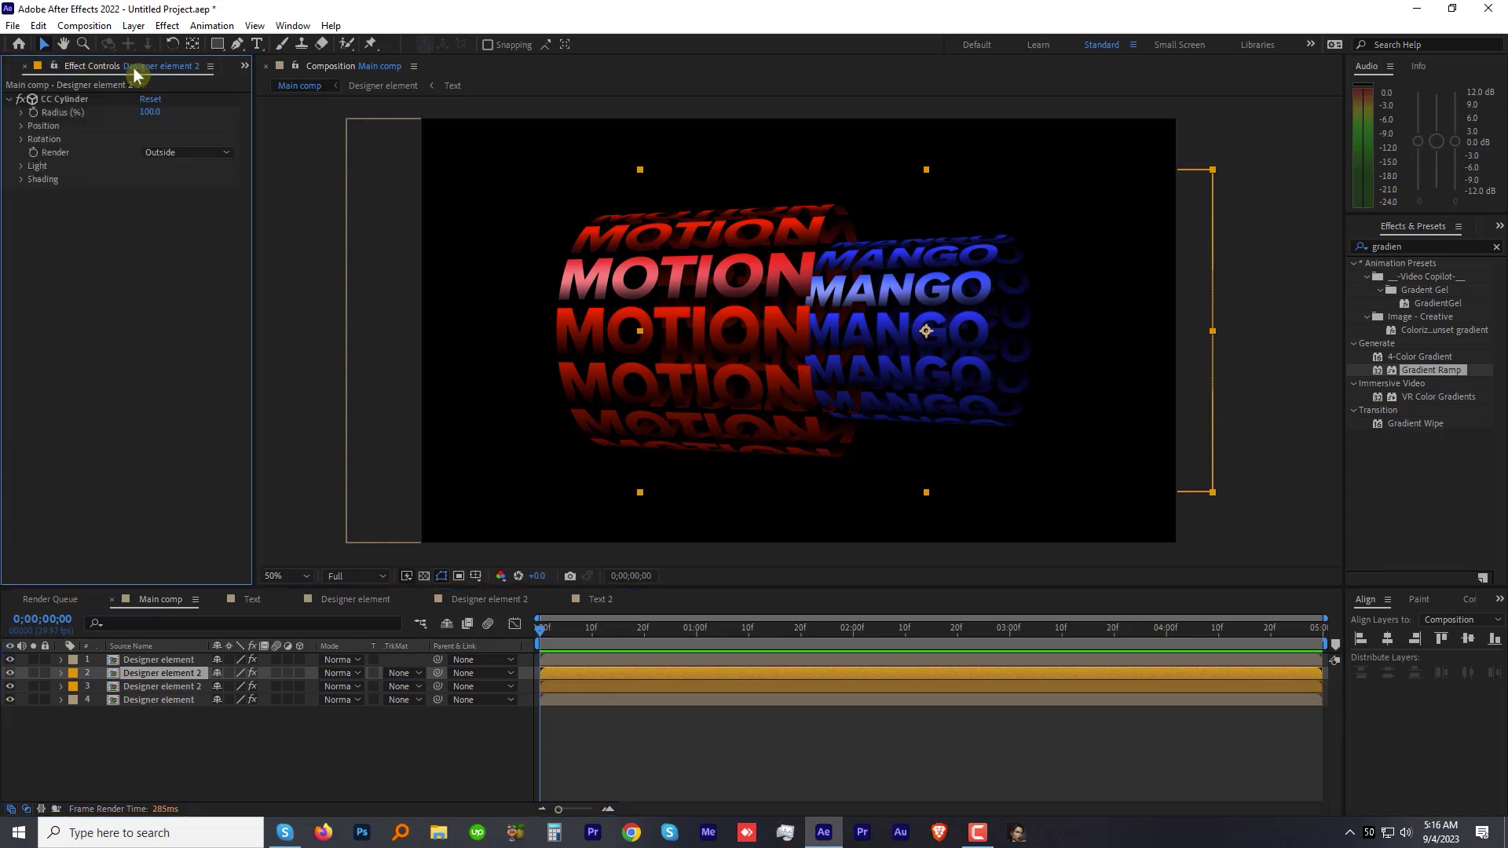
left_click(22, 140)
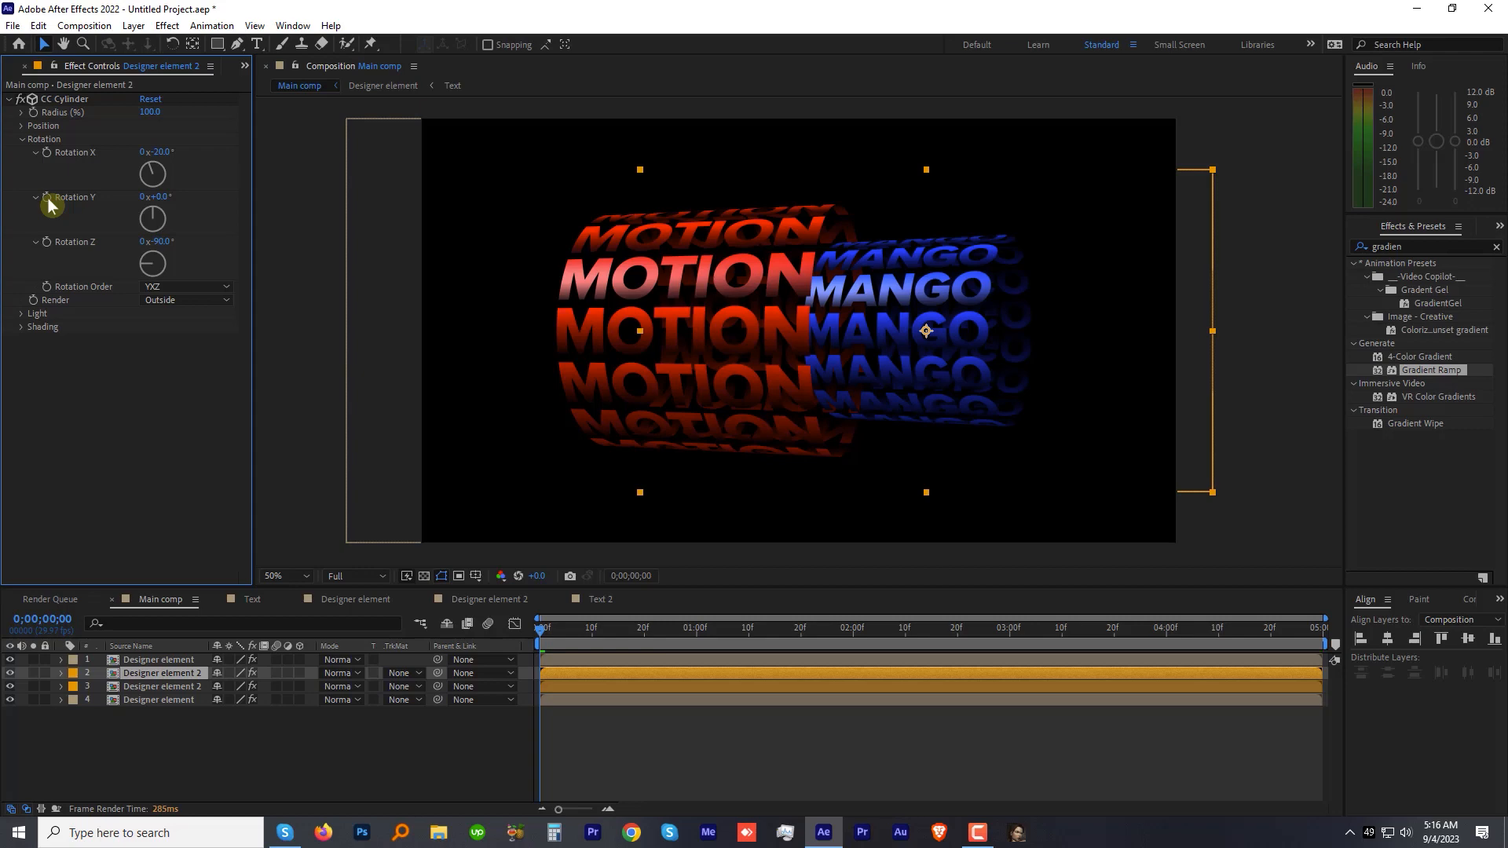
left_click(50, 198, "alt")
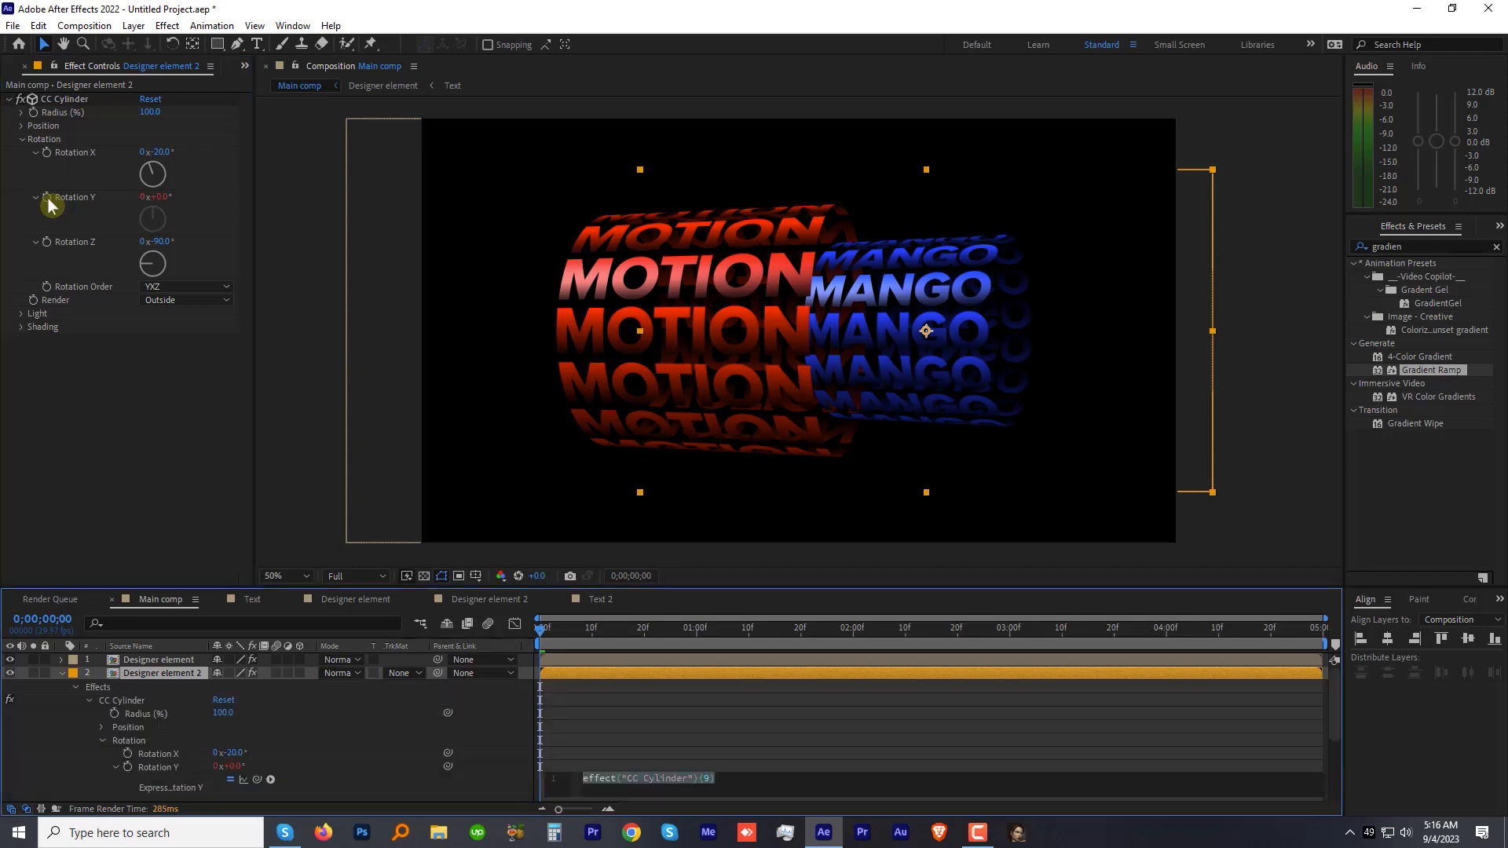
type("time")
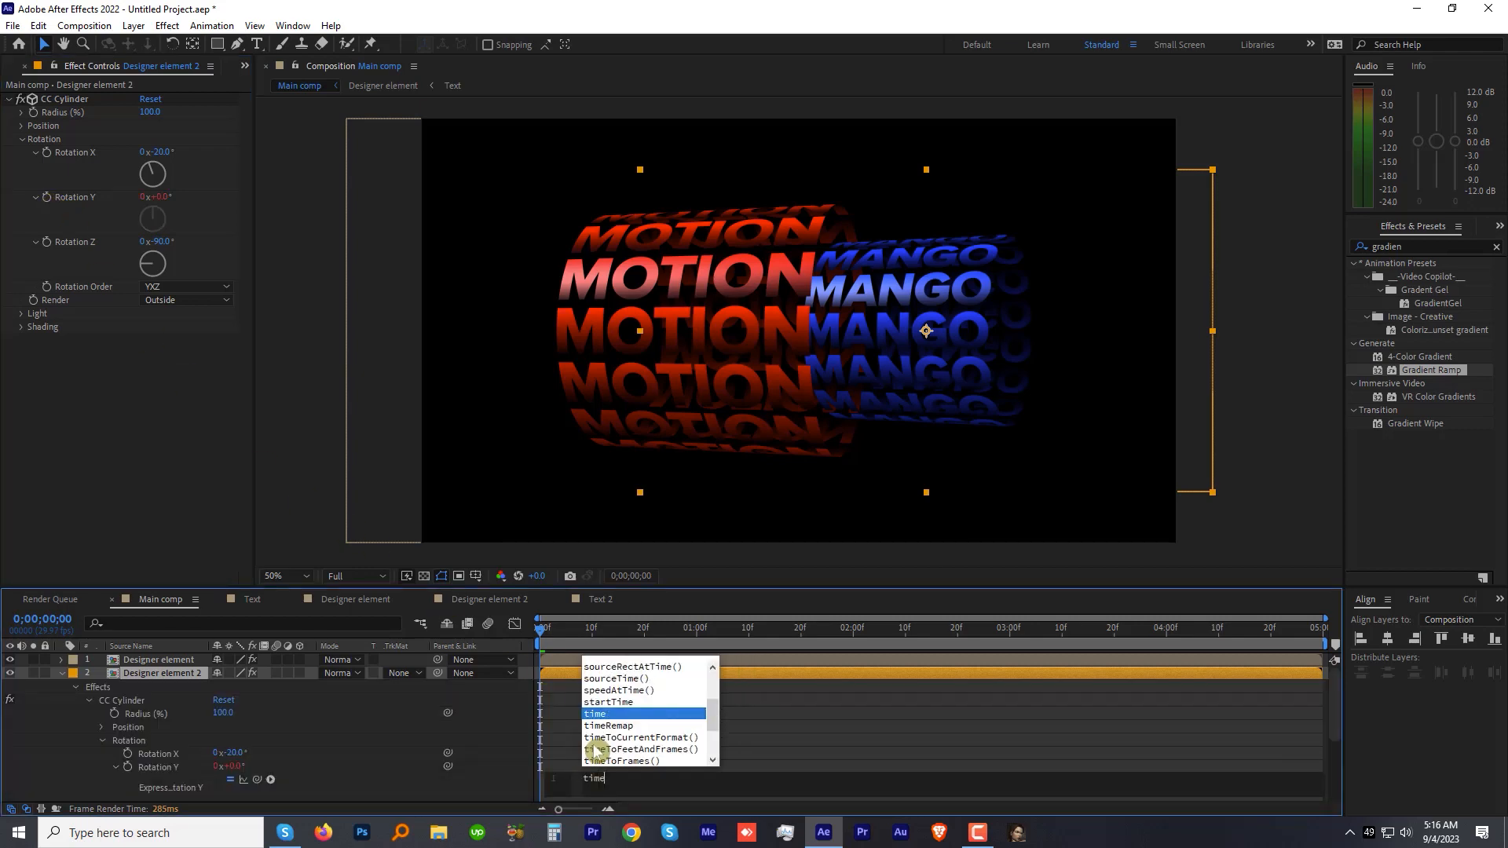
type("*")
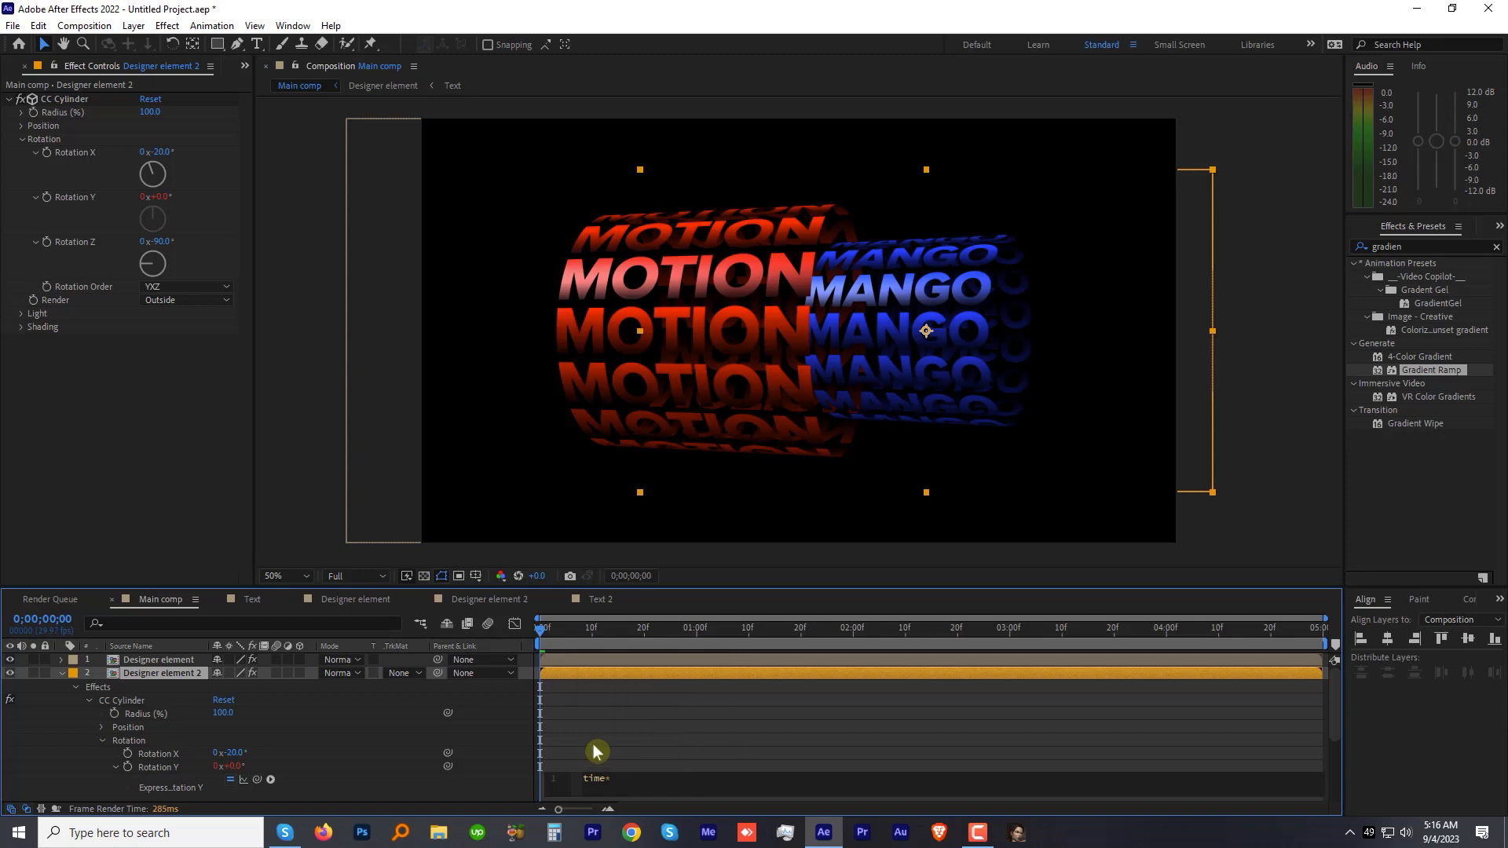
left_click(596, 751)
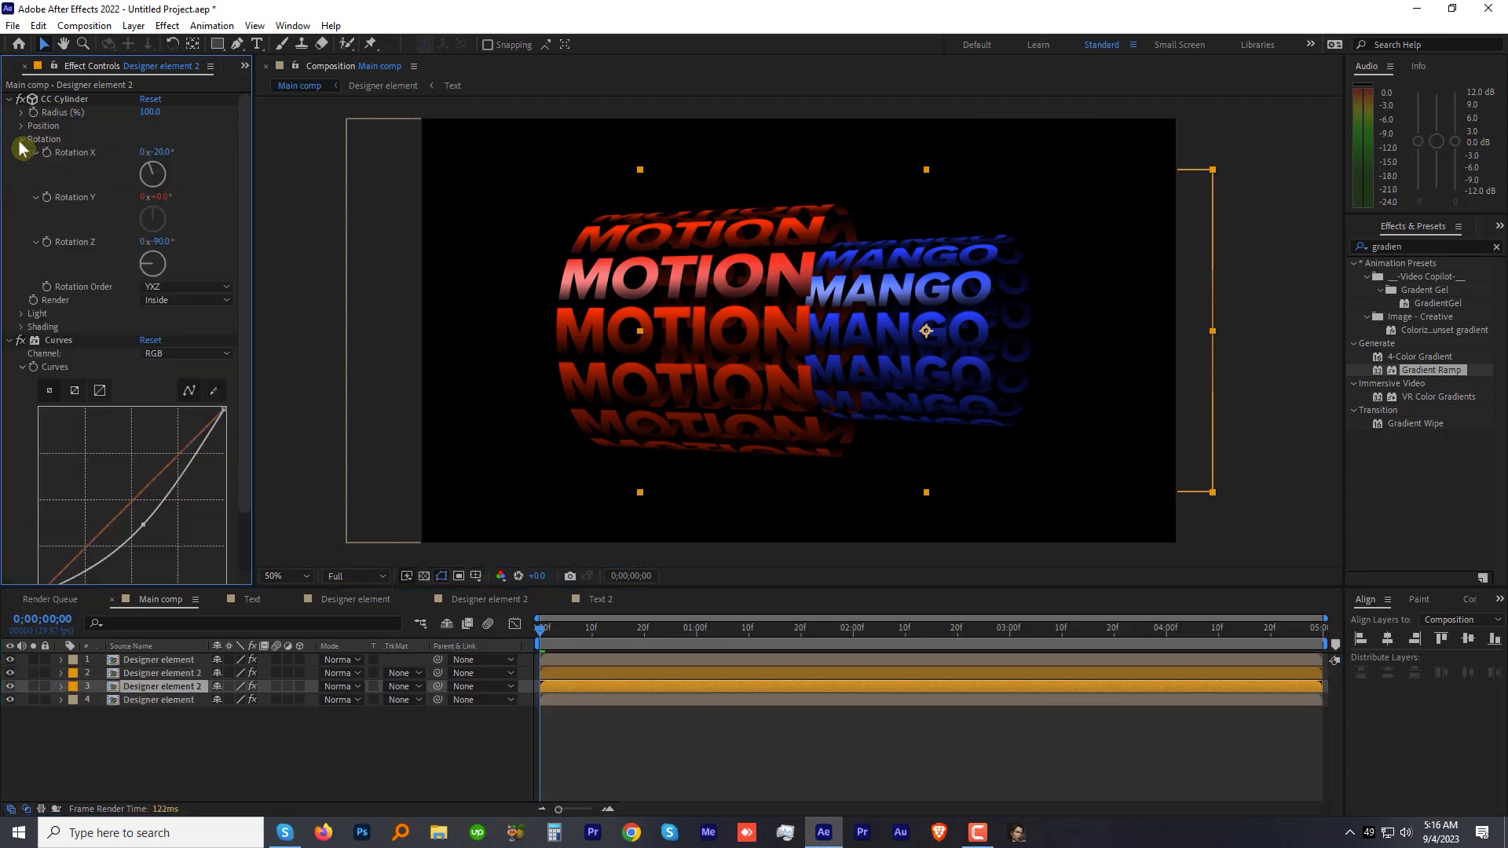
Give layer 3's Rotation Y the same time*-20 expression and collapse its properties.
left_click(48, 198, "alt")
type("time")
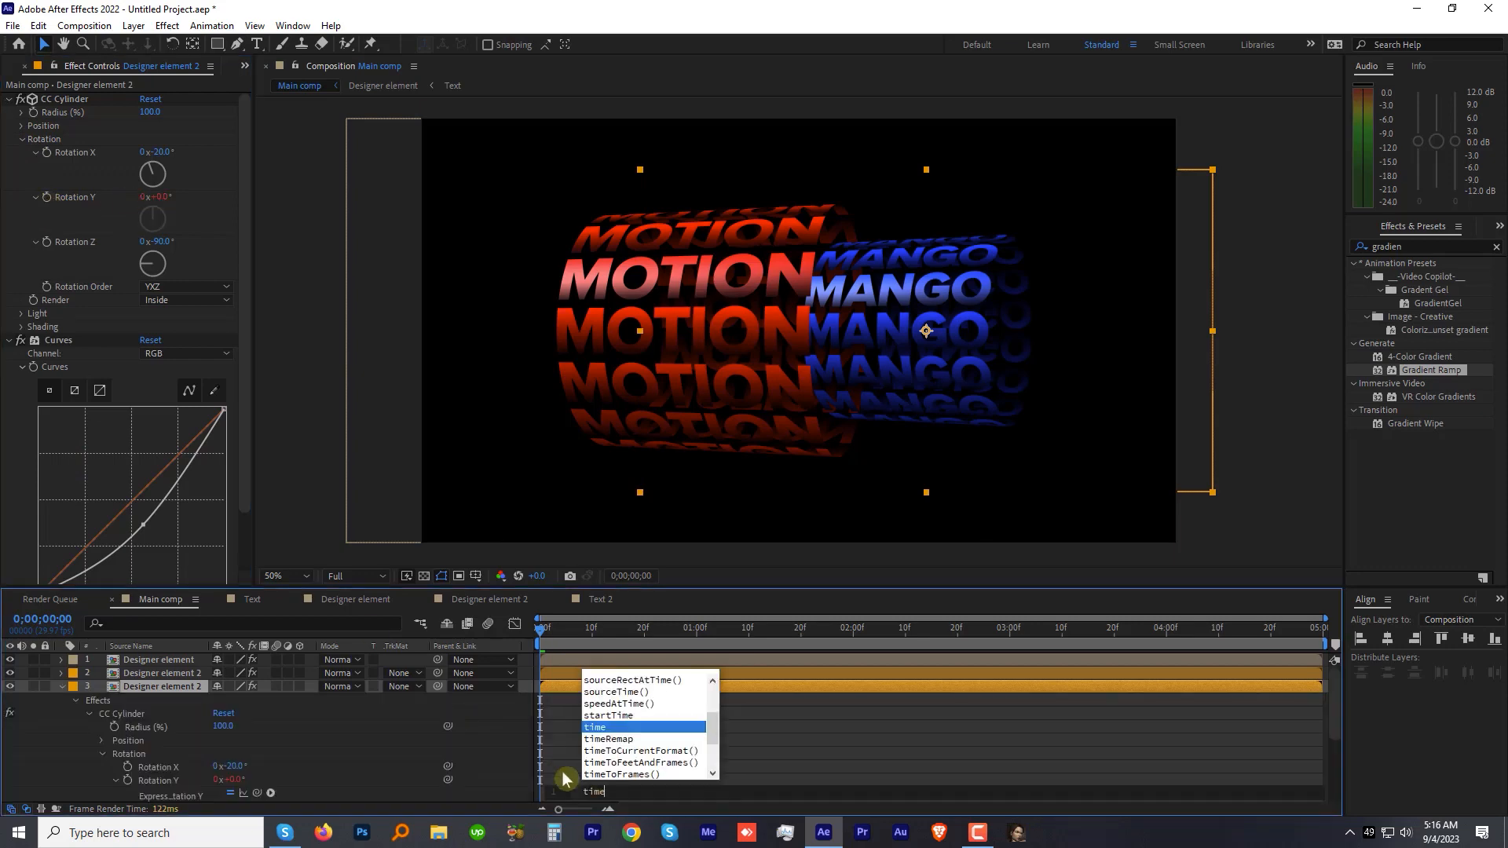
type("*-20")
left_click(565, 779)
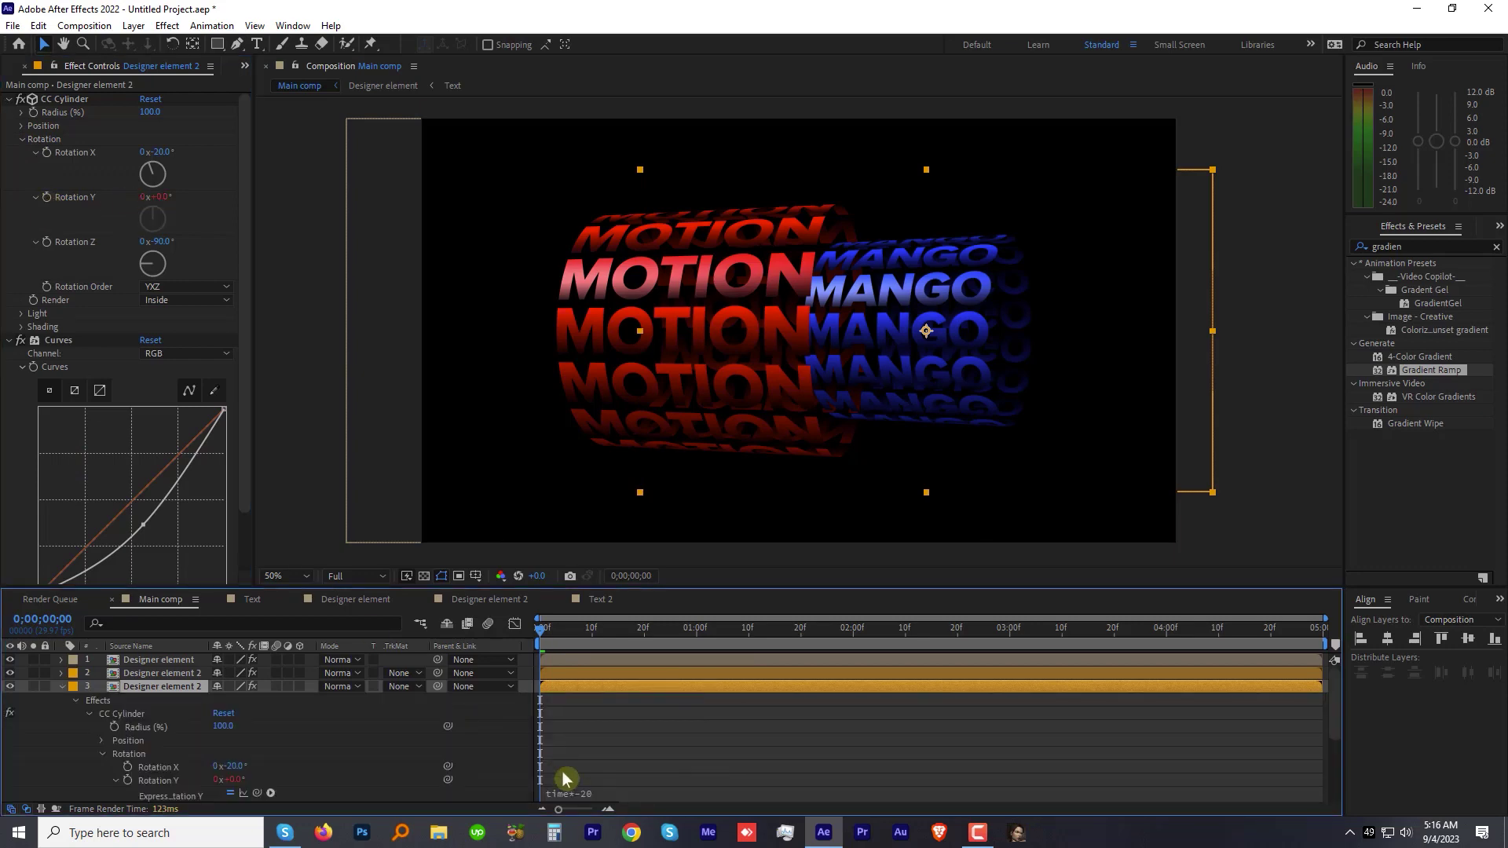
left_click(61, 688)
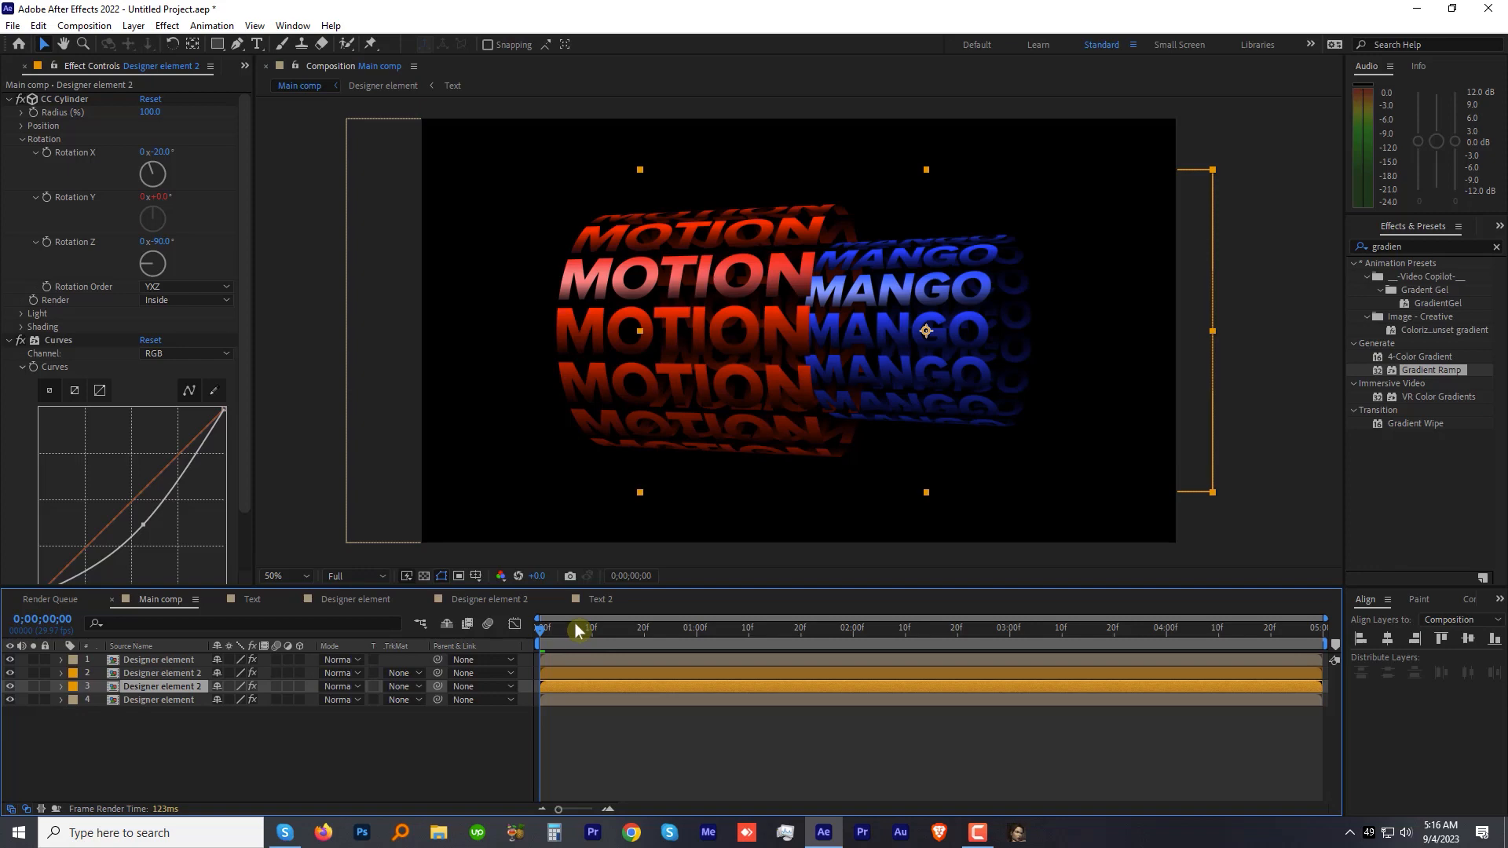
Preview the spin, then duplicate the red MOTION Designer element layer twice for six layers.
key("space")
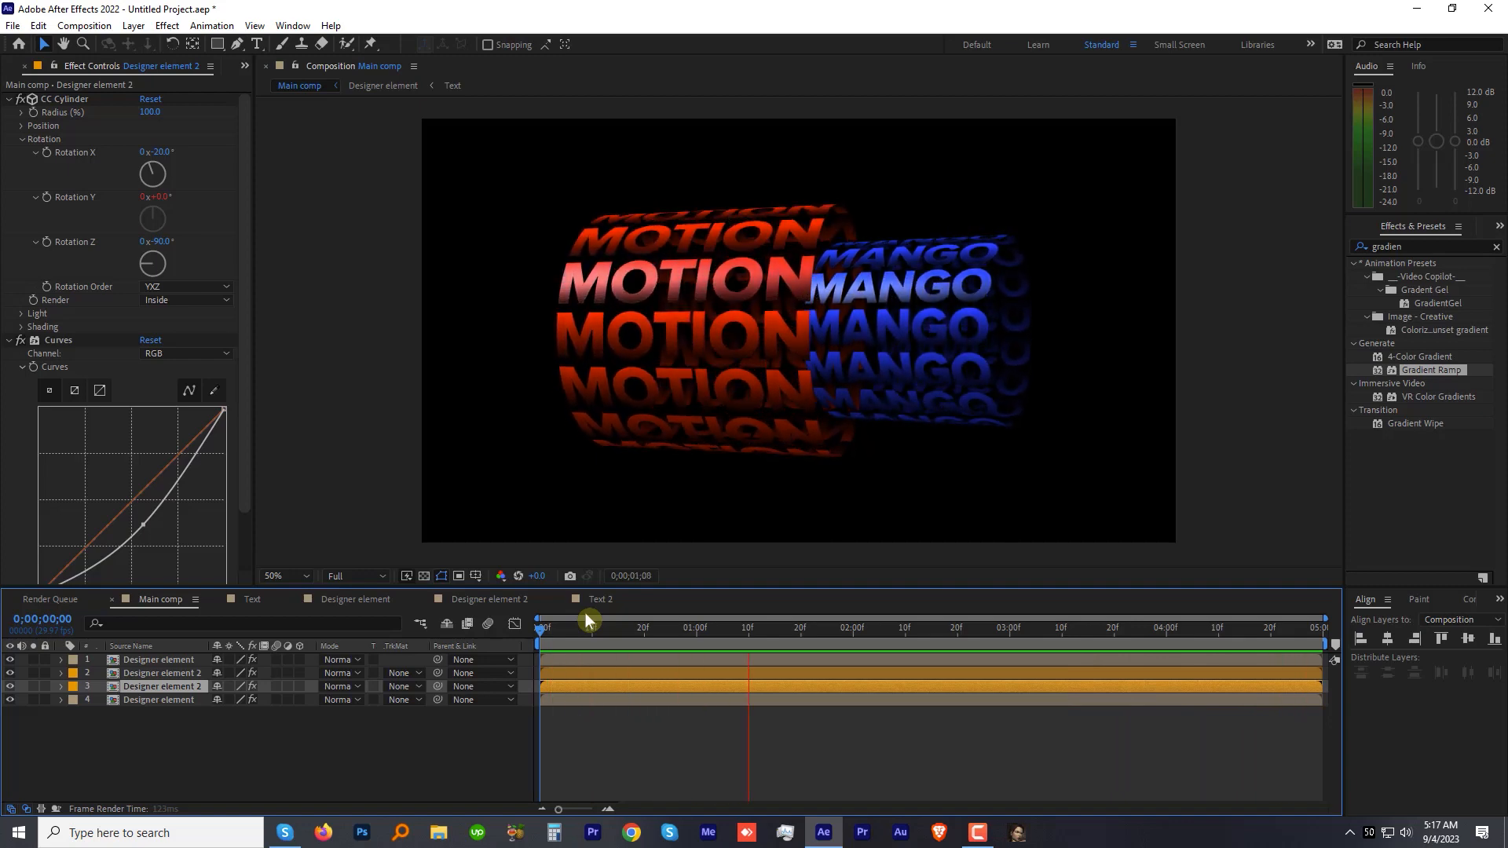
key("space")
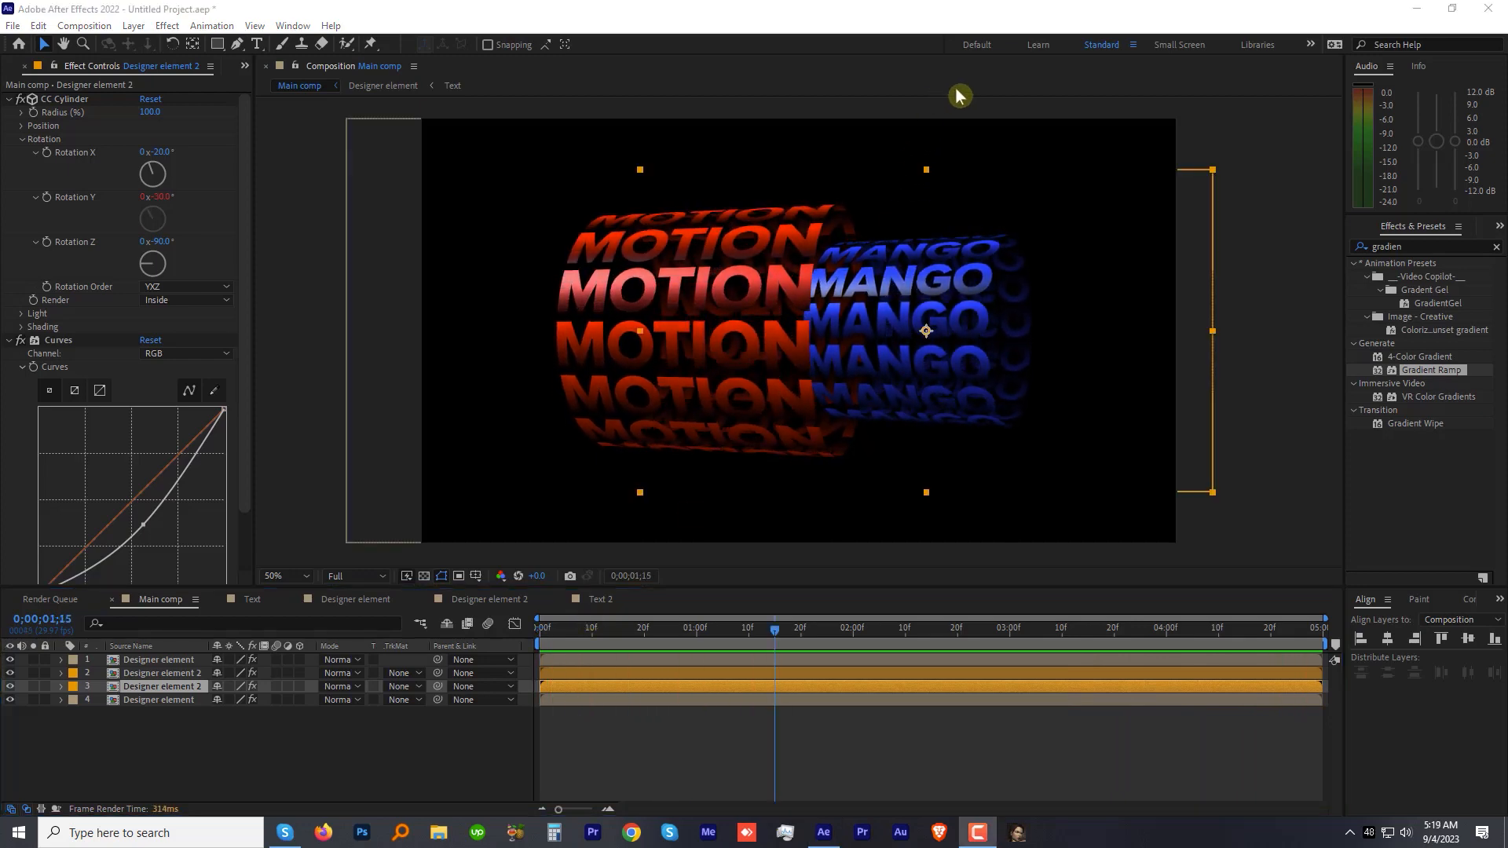
left_click(174, 661)
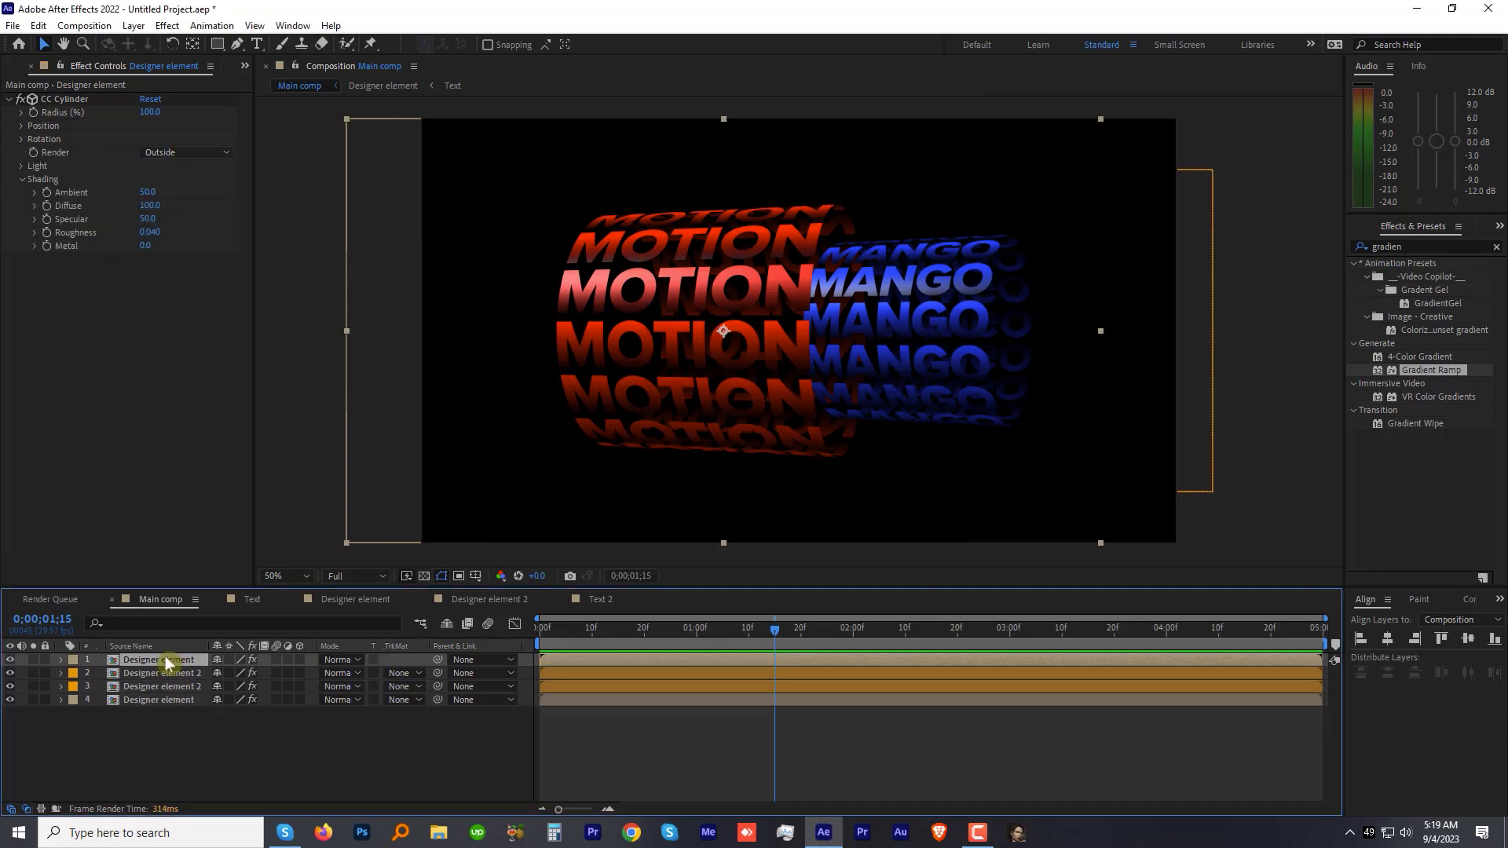
left_click(39, 25)
left_click(72, 242)
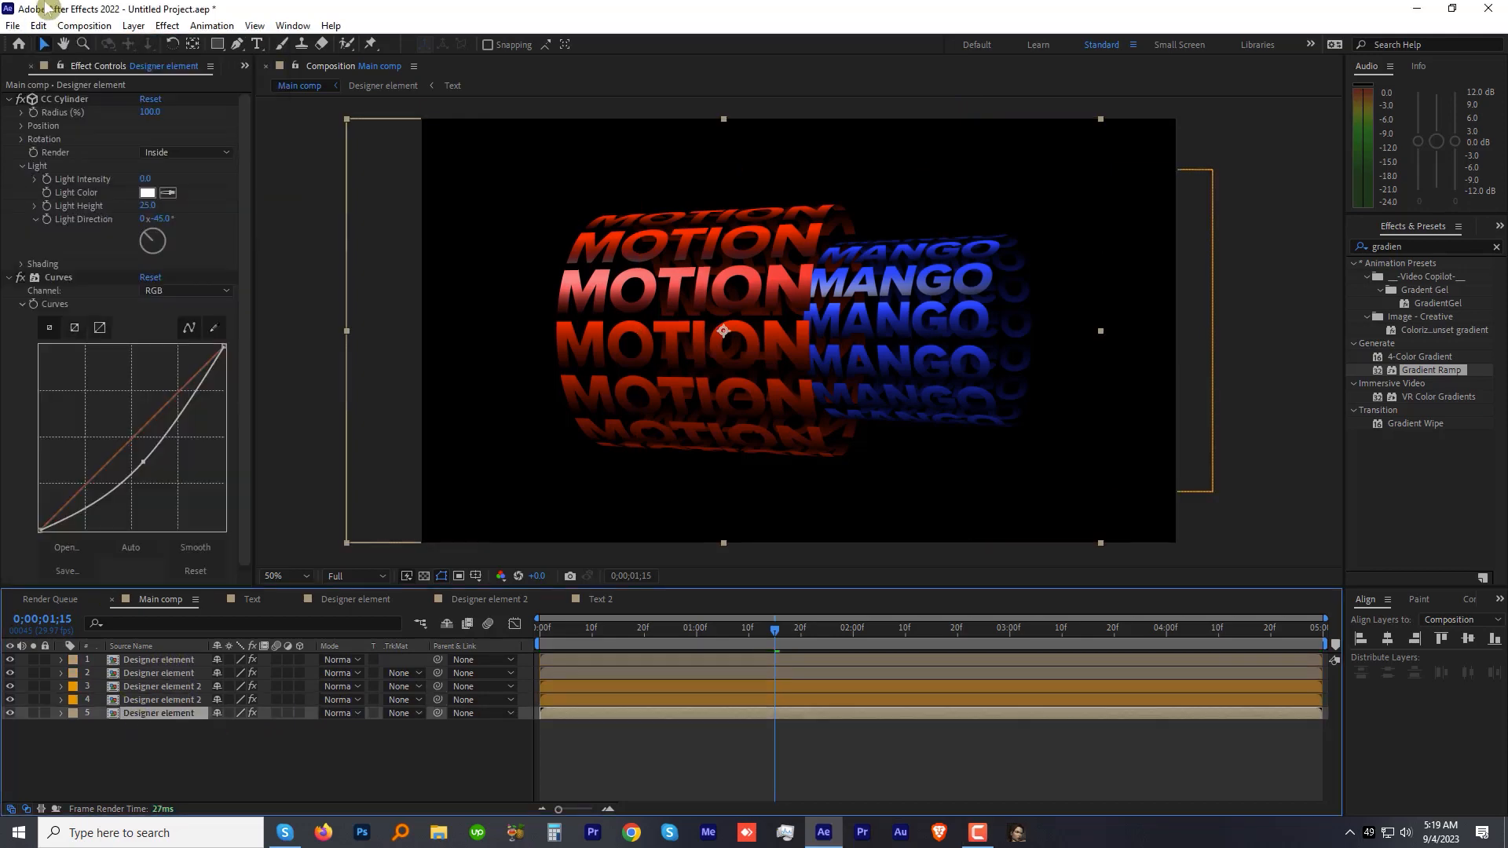
left_click(40, 24)
left_click(71, 242)
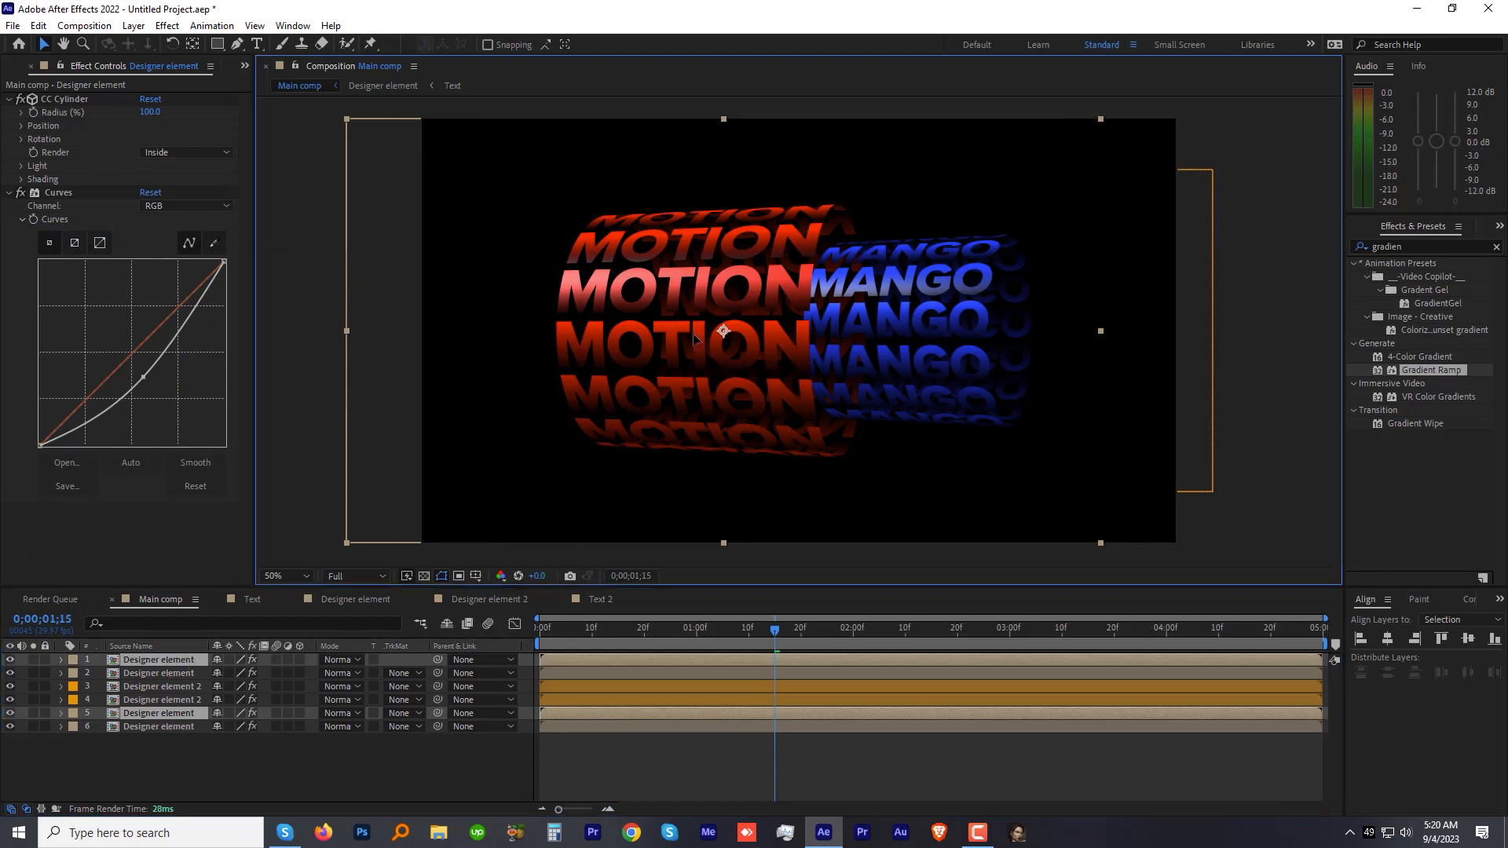